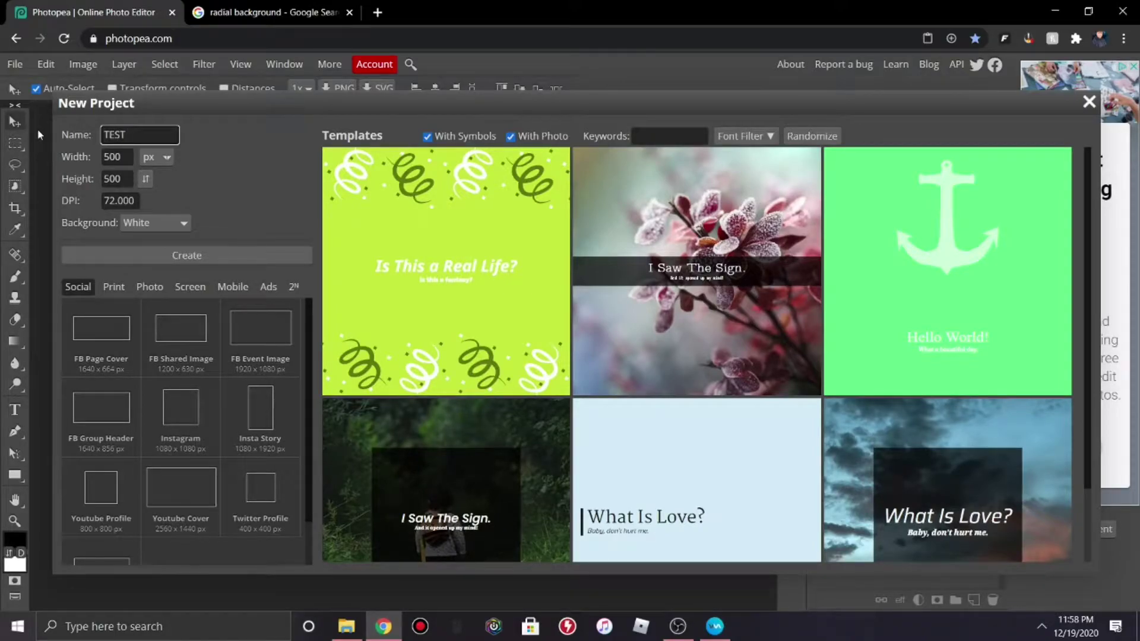
Step: Create the 500 × 500 px TEST project at 72 DPI with a white background
{"action": "left_click", "coordinate": [210, 257]}
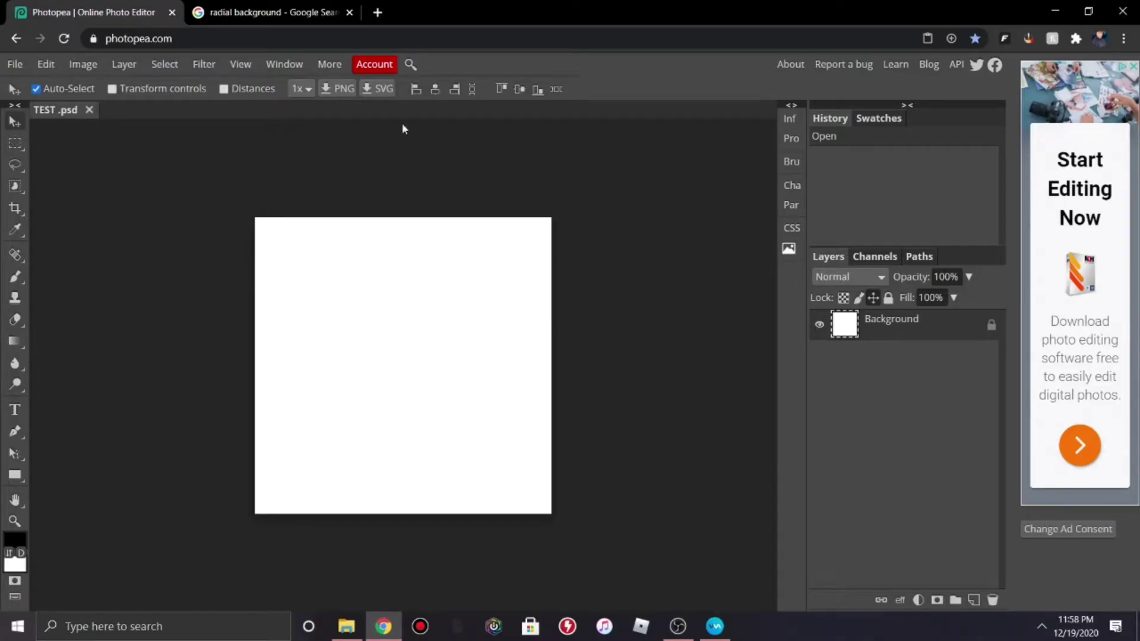
Step: Switch to the Google search for "radial background" and browse its image results
{"action": "left_click", "coordinate": [270, 12]}
{"action": "left_click", "coordinate": [65, 200]}
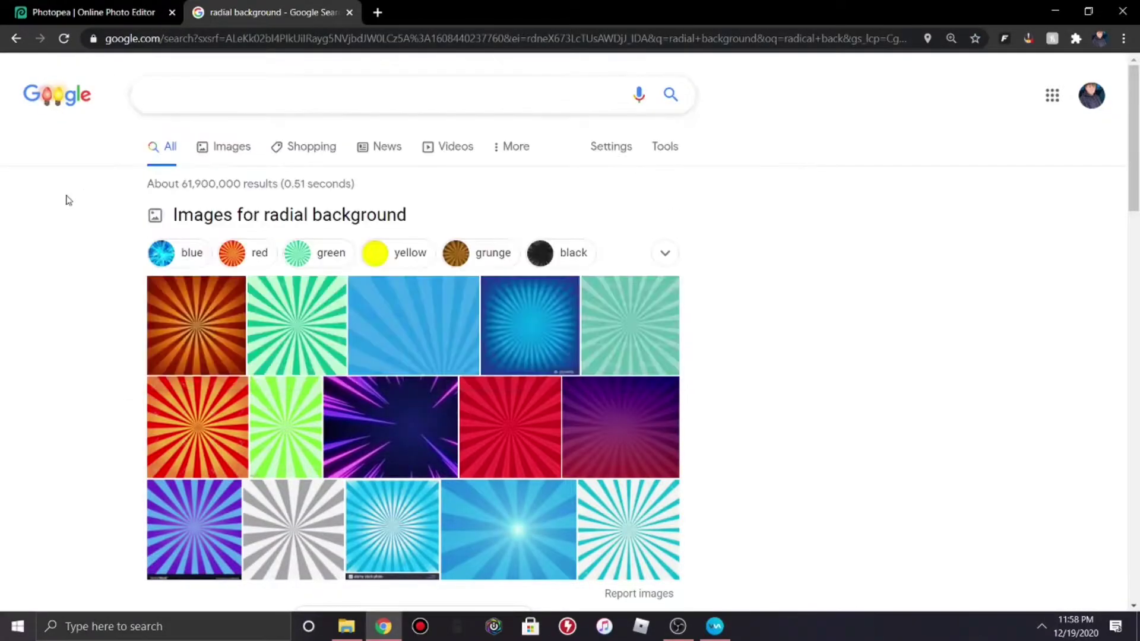
{"action": "left_click", "coordinate": [217, 153]}
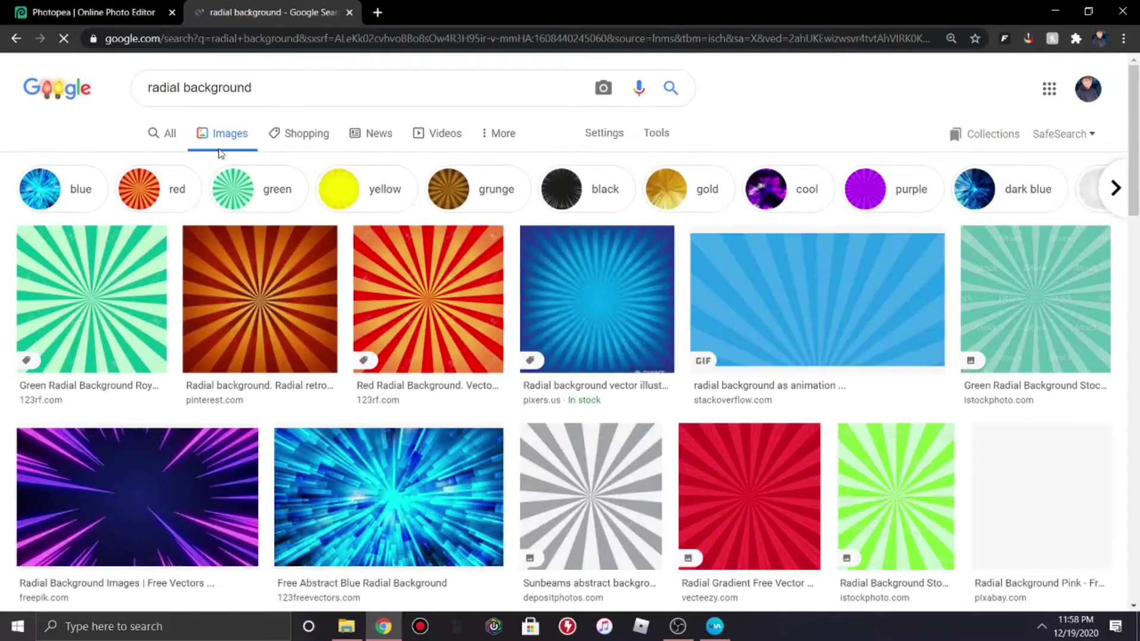
{"action": "scroll", "coordinate": [365, 254], "scroll_direction": "down", "scroll_amount": 4}
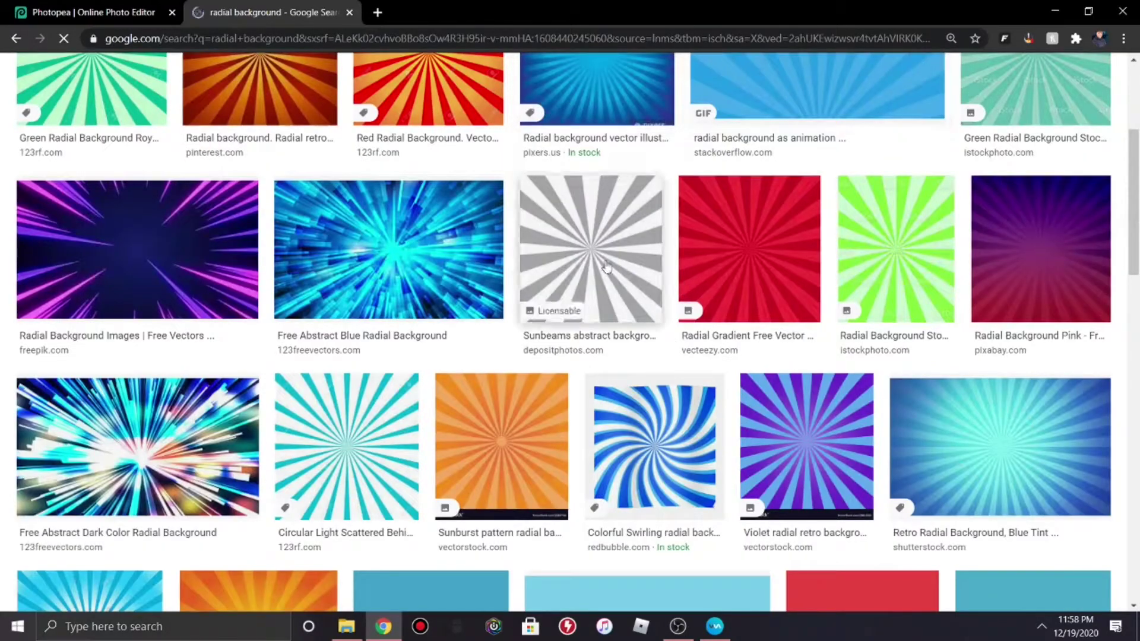
{"action": "scroll", "coordinate": [225, 324], "scroll_direction": "up", "scroll_amount": 4}
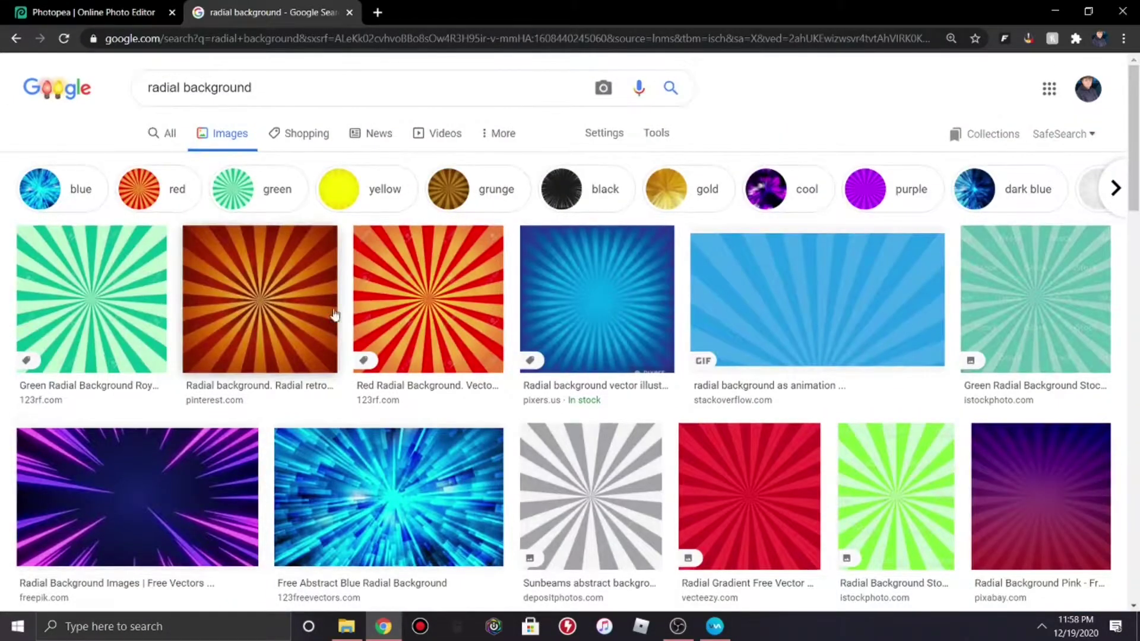
Step: Preview the dark red and orange radial background from Pinterest and look through the other image results
{"action": "left_click", "coordinate": [283, 305]}
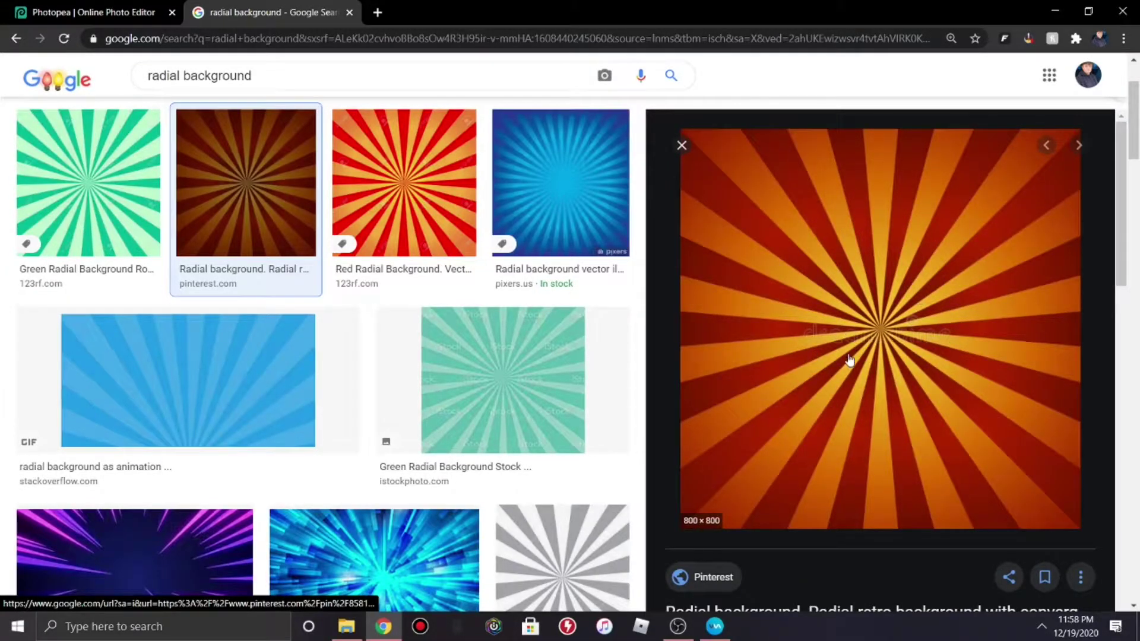
{"action": "scroll", "coordinate": [850, 360], "scroll_direction": "down", "scroll_amount": 5}
{"action": "scroll", "coordinate": [848, 358], "scroll_direction": "up", "scroll_amount": 5}
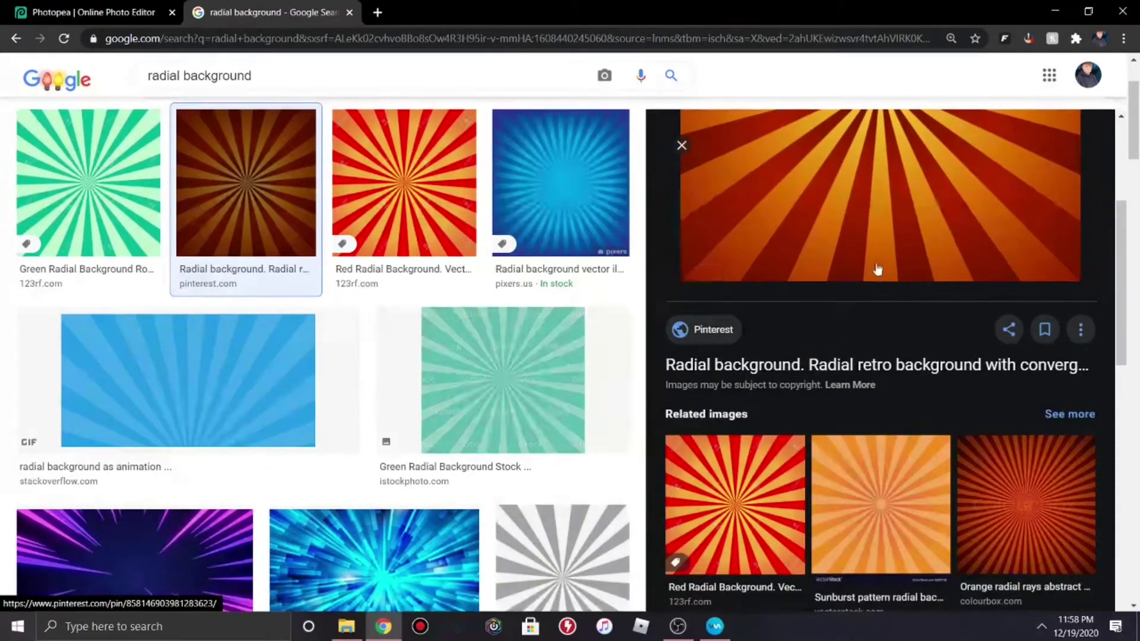
{"action": "scroll", "coordinate": [877, 269], "scroll_direction": "up", "scroll_amount": 5}
{"action": "scroll", "coordinate": [572, 403], "scroll_direction": "down", "scroll_amount": 4}
{"action": "scroll", "coordinate": [484, 331], "scroll_direction": "up", "scroll_amount": 4}
{"action": "scroll", "coordinate": [480, 334], "scroll_direction": "down", "scroll_amount": 10}
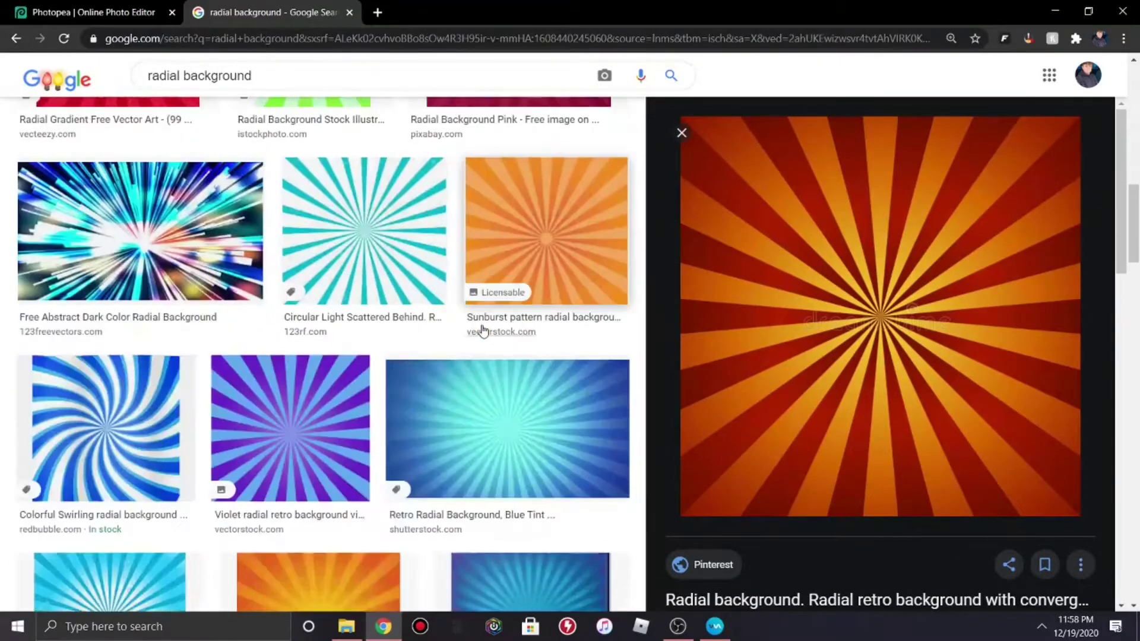
Step: From the turquoise sunburst's related images, open the yellow and white 450 × 450 sunburst and copy the image
{"action": "left_click", "coordinate": [400, 255]}
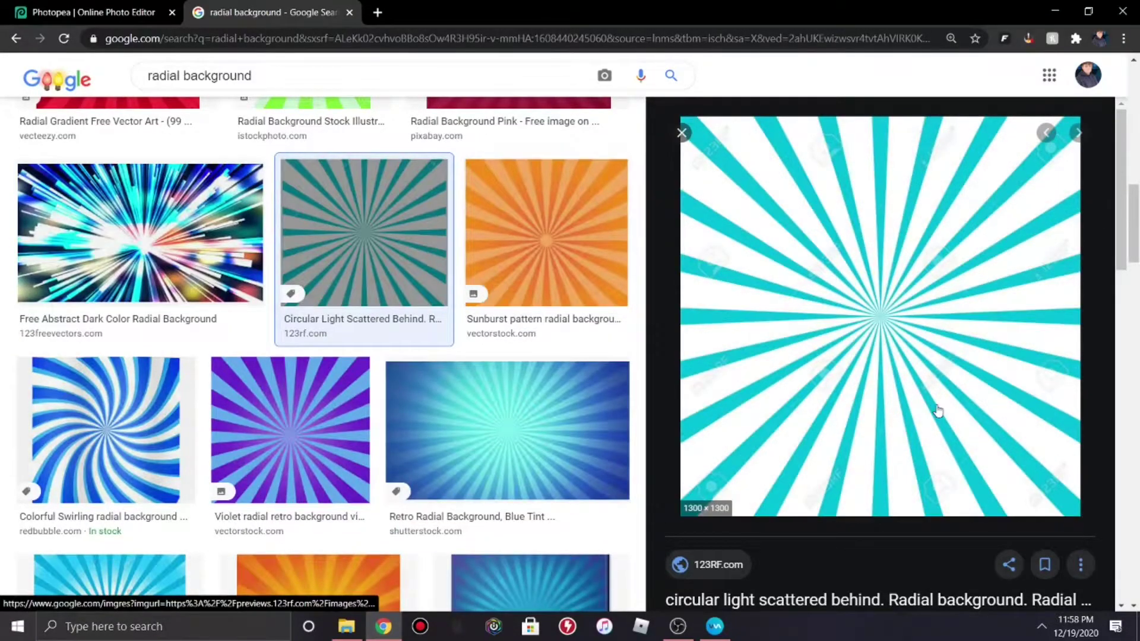
{"action": "scroll", "coordinate": [937, 407], "scroll_direction": "down", "scroll_amount": 8}
{"action": "left_click", "coordinate": [999, 331]}
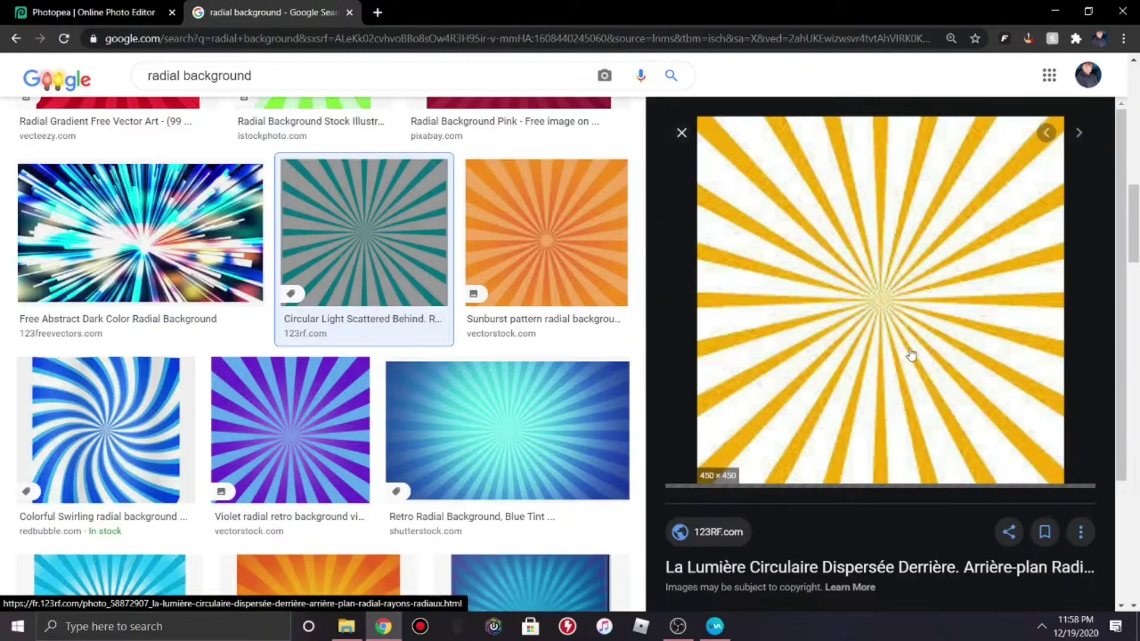
{"action": "right_click", "coordinate": [877, 375]}
{"action": "right_click", "coordinate": [822, 338]}
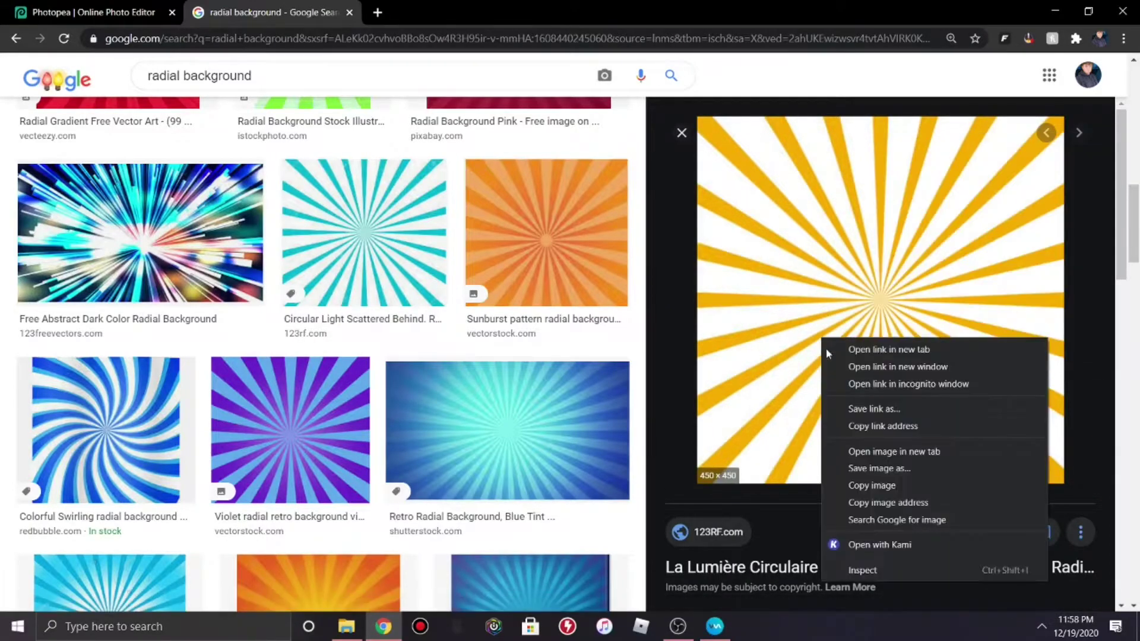
{"action": "left_click", "coordinate": [898, 486]}
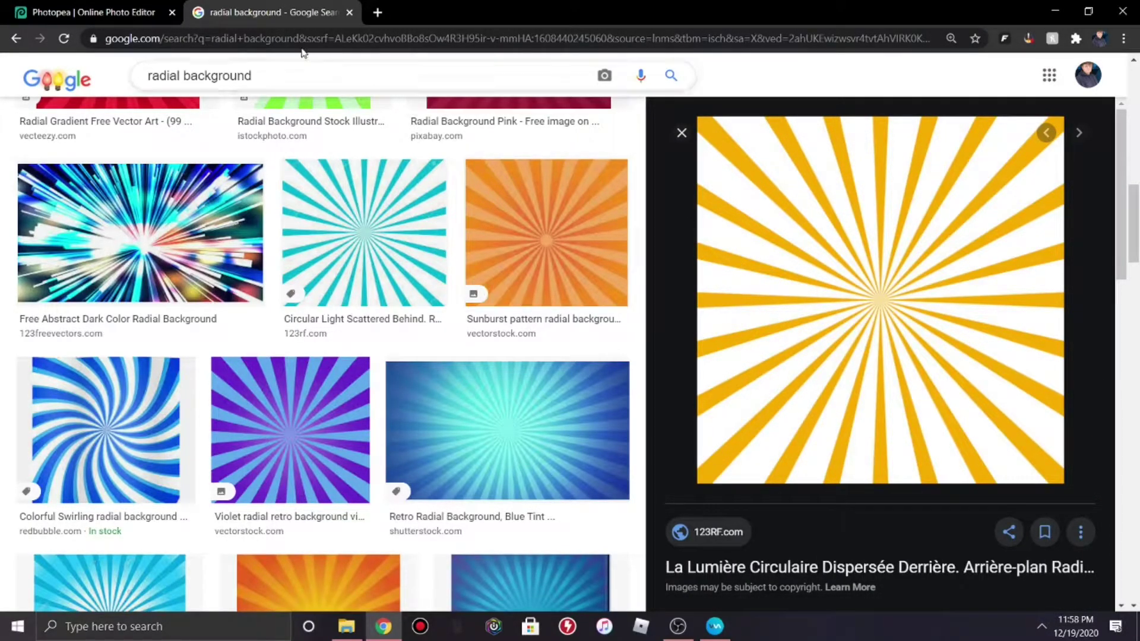
Step: Switch to Photopea and paste the copied sunburst image into the TEST document as a new layer
{"action": "left_click", "coordinate": [66, 7]}
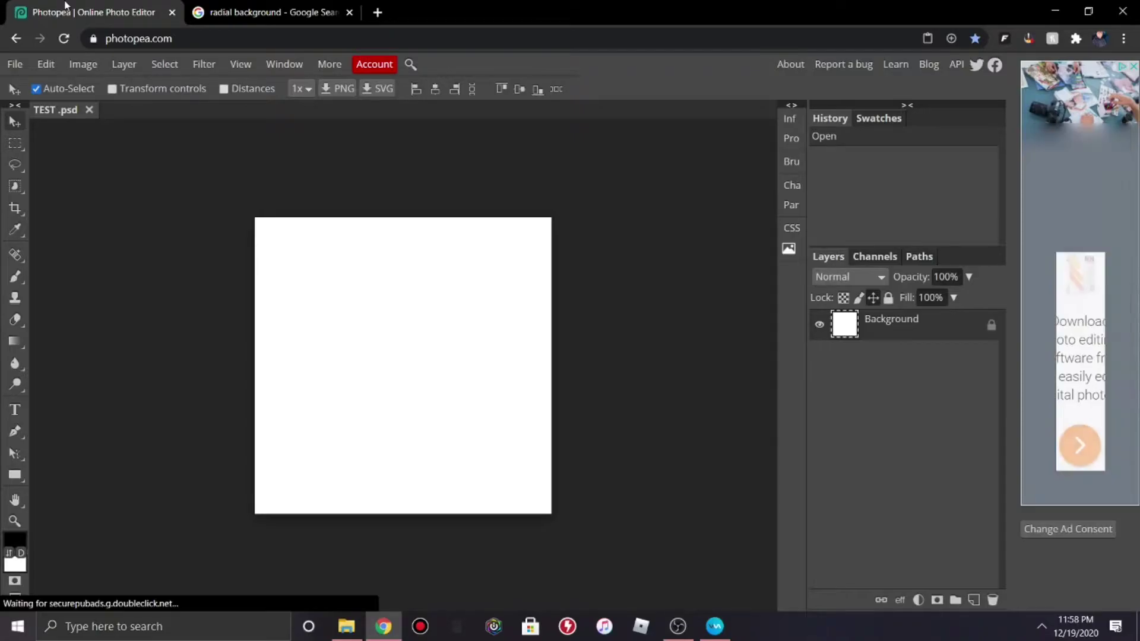
{"action": "key", "text": "ctrl+v"}
{"action": "left_click", "coordinate": [45, 64]}
{"action": "left_click", "coordinate": [46, 64]}
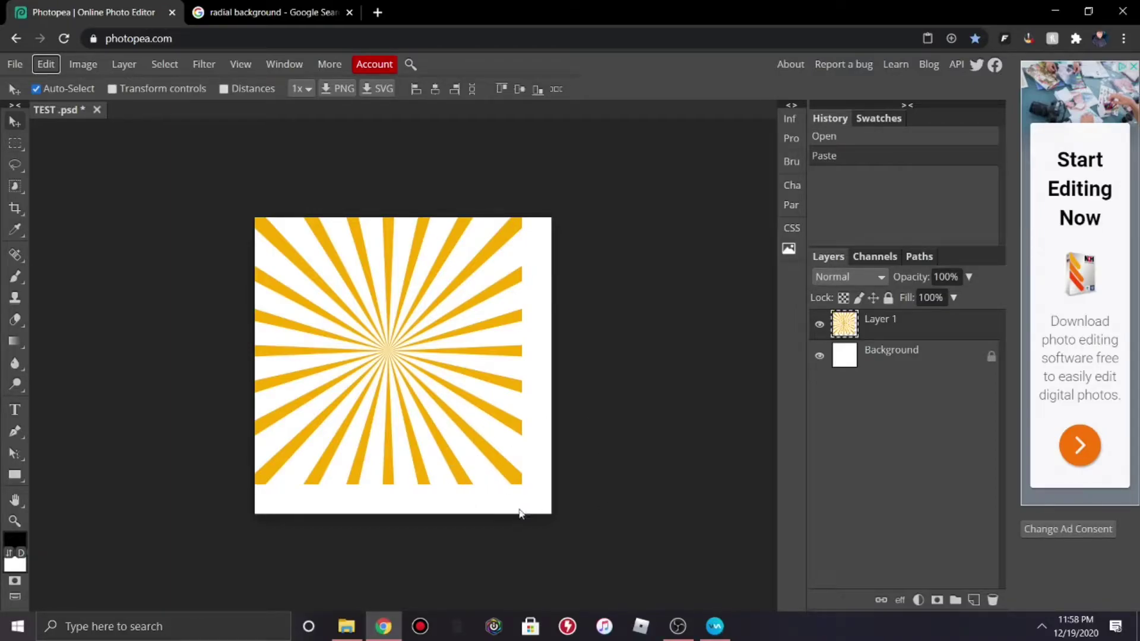
Step: Scale the pasted sunburst layer to 111.11% with Free Transform so it fills the canvas, and apply the transform
{"action": "scroll", "coordinate": [563, 484], "scroll_direction": "down", "scroll_amount": 4}
{"action": "scroll", "coordinate": [532, 463], "scroll_direction": "up", "scroll_amount": 3}
{"action": "scroll", "coordinate": [532, 462], "scroll_direction": "down", "scroll_amount": 1}
{"action": "scroll", "coordinate": [456, 452], "scroll_direction": "down", "scroll_amount": 1}
{"action": "scroll", "coordinate": [456, 452], "scroll_direction": "down", "scroll_amount": 4}
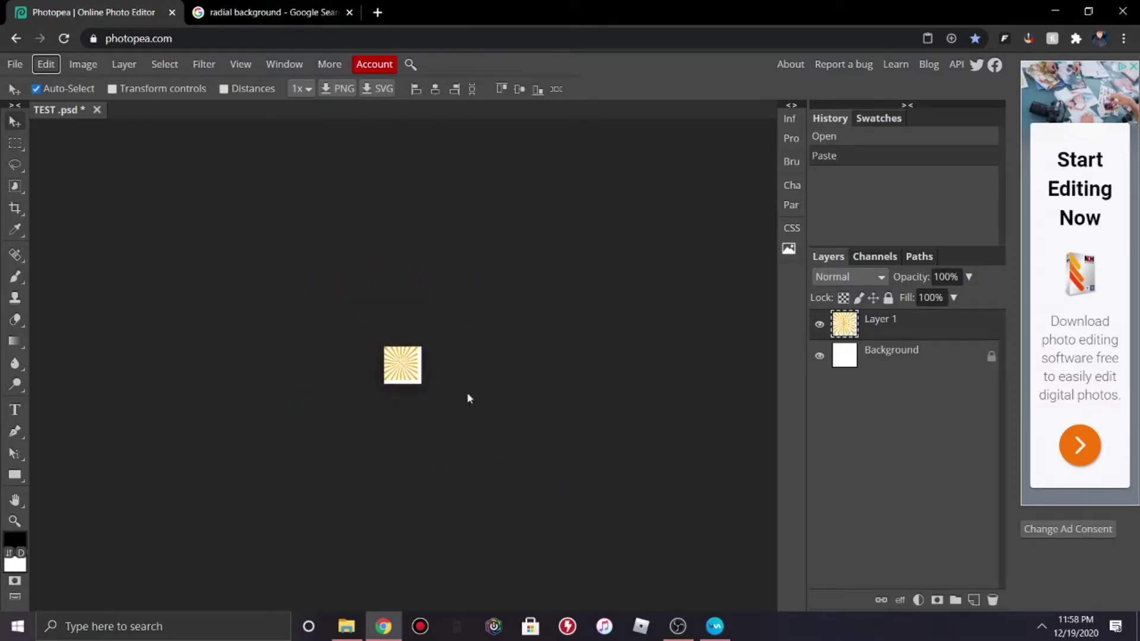
{"action": "left_click", "coordinate": [46, 64]}
{"action": "left_click", "coordinate": [172, 402]}
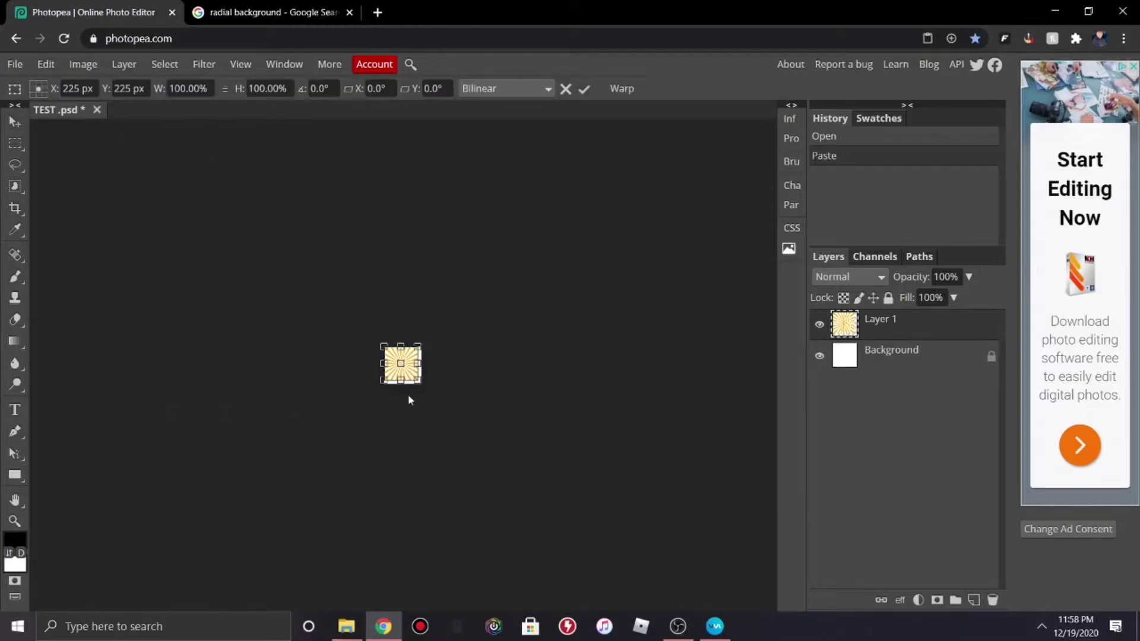
{"action": "left_click_drag", "start_coordinate": [423, 381], "coordinate": [657, 435]}
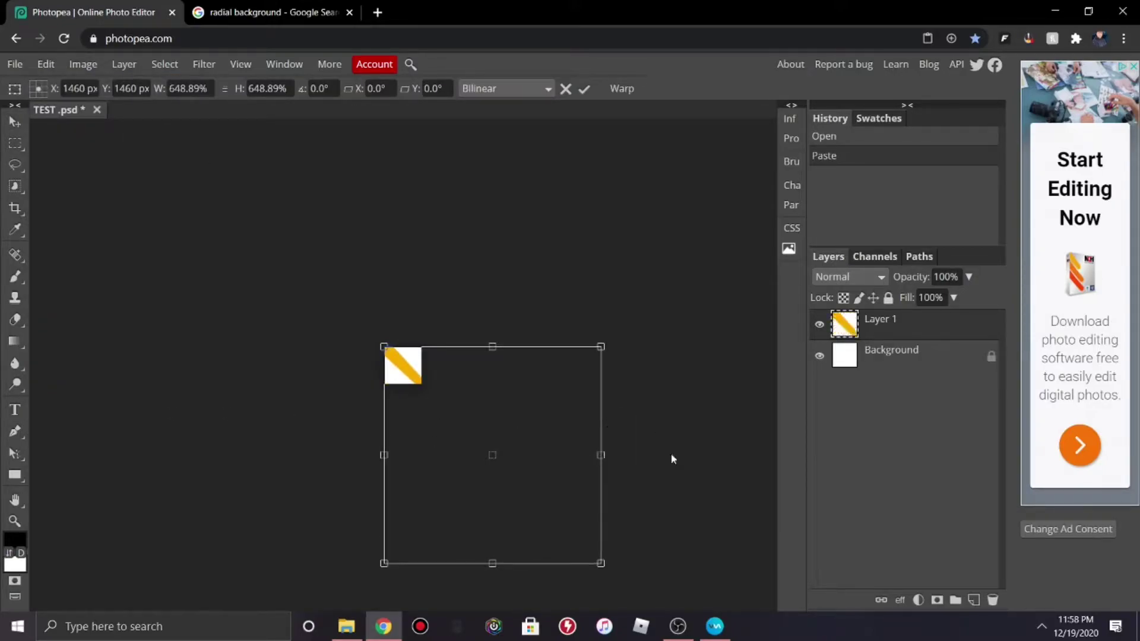
{"action": "scroll", "coordinate": [395, 415], "scroll_direction": "up", "scroll_amount": 4}
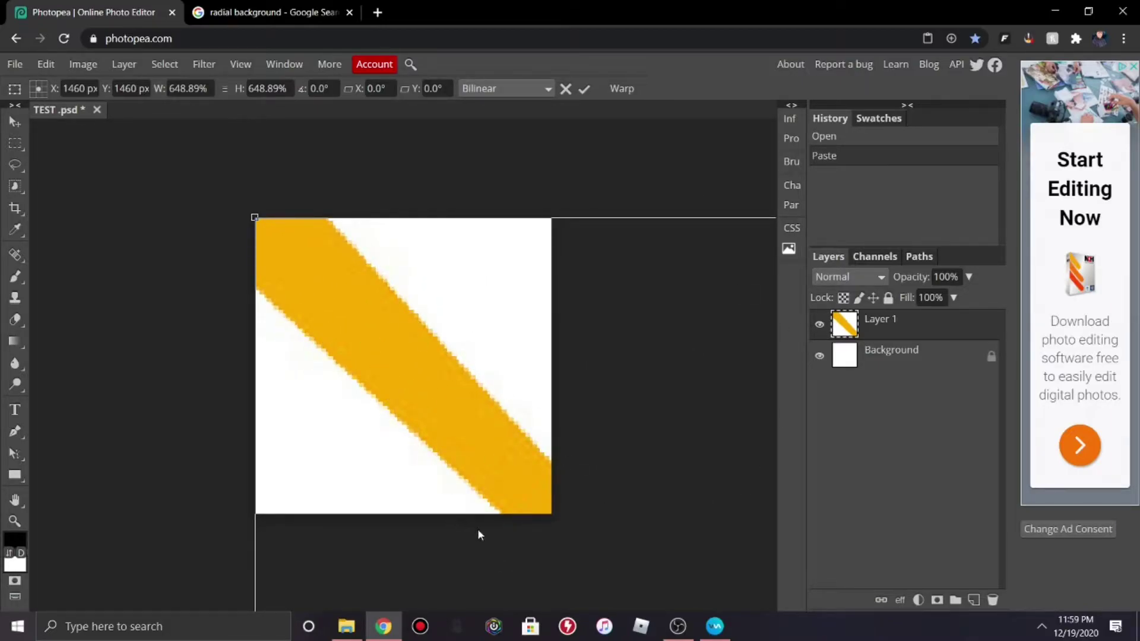
{"action": "scroll", "coordinate": [492, 525], "scroll_direction": "down", "scroll_amount": 5}
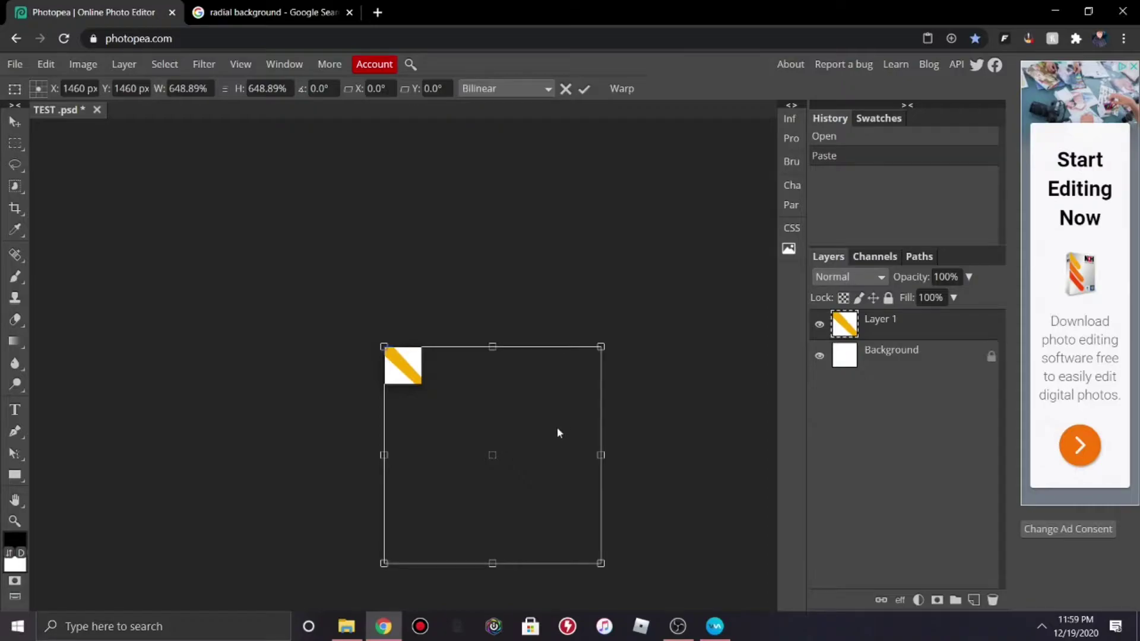
{"action": "left_click_drag", "start_coordinate": [601, 564], "coordinate": [423, 377]}
{"action": "key", "text": "ctrl+0"}
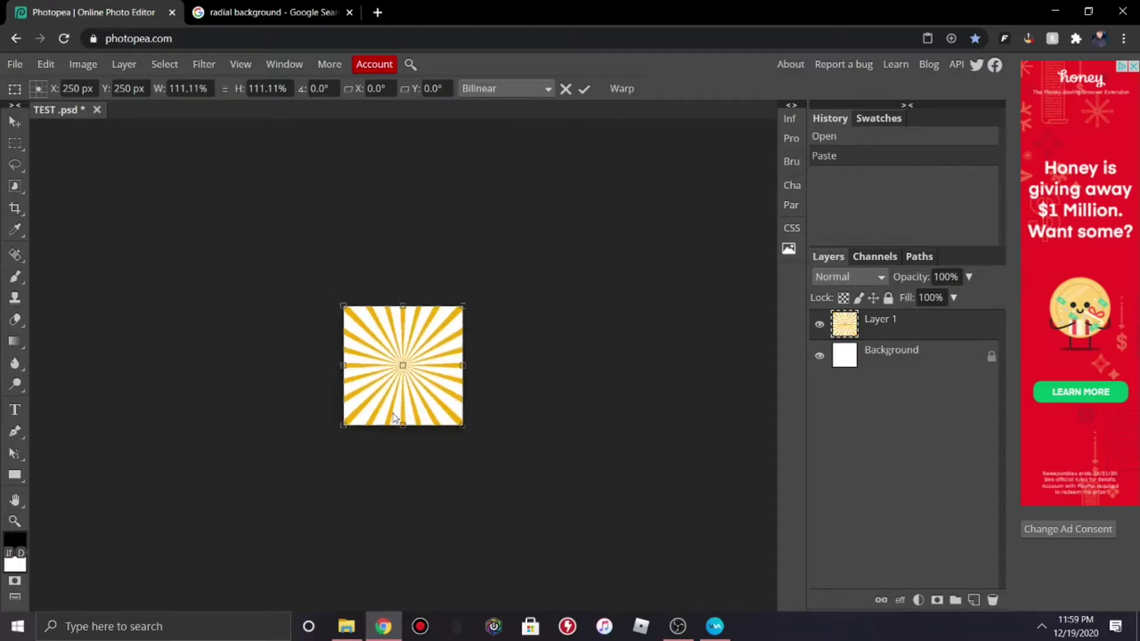
{"action": "scroll", "coordinate": [395, 415], "scroll_direction": "down", "scroll_amount": 2}
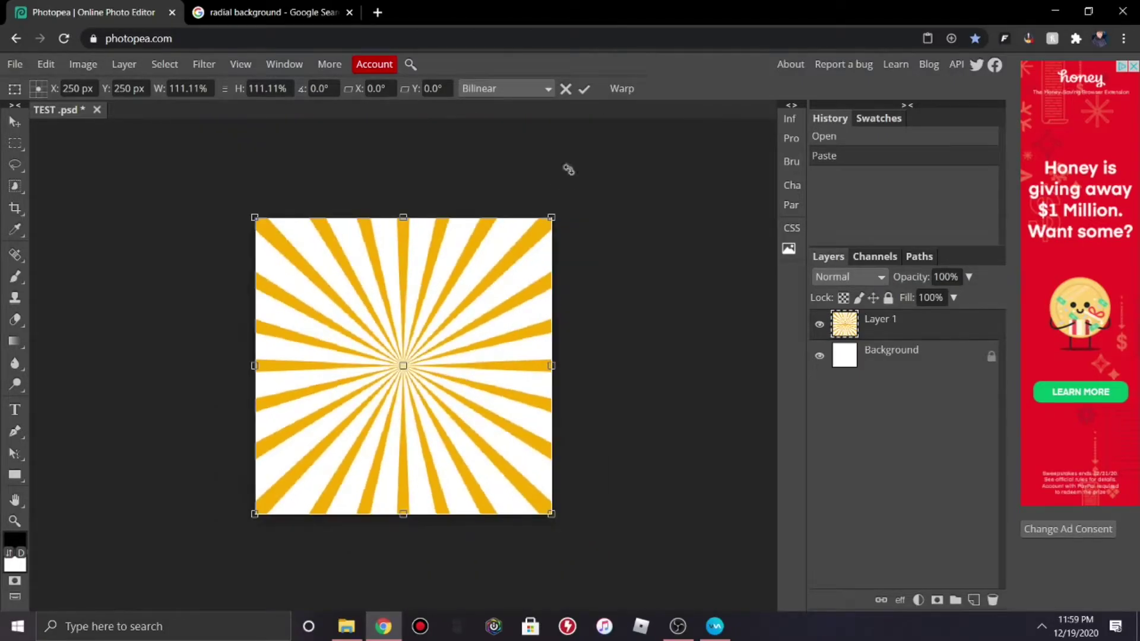
{"action": "left_click", "coordinate": [583, 88]}
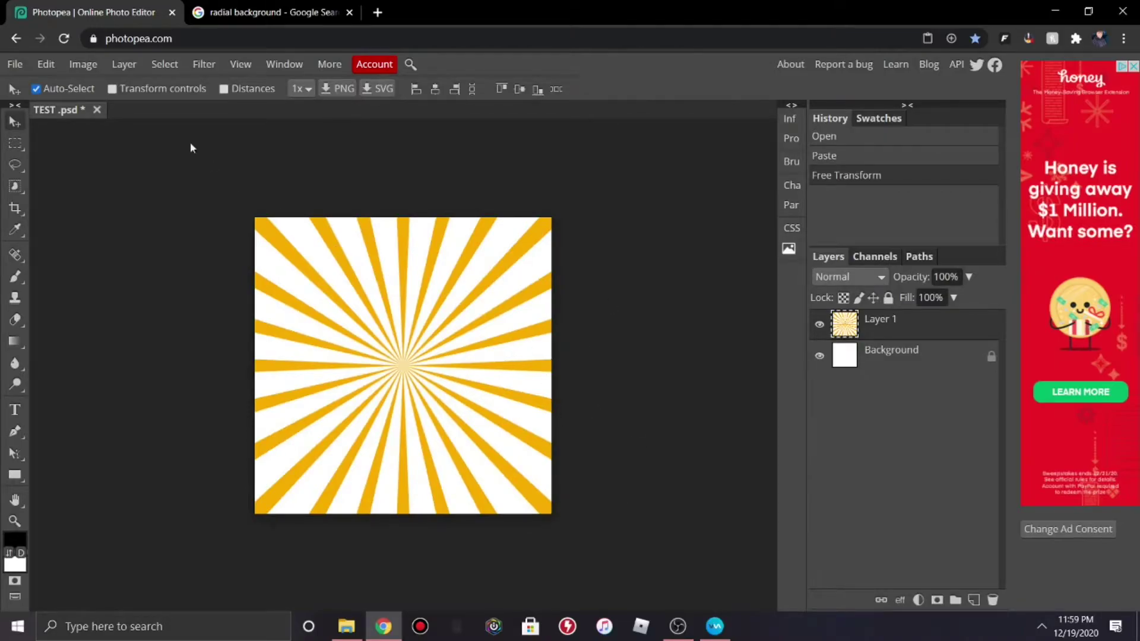
Step: Apply a Gaussian Blur with a 7.2 px radius to the sunburst layer
{"action": "left_click", "coordinate": [203, 64]}
{"action": "mouse_move", "coordinate": [267, 211]}
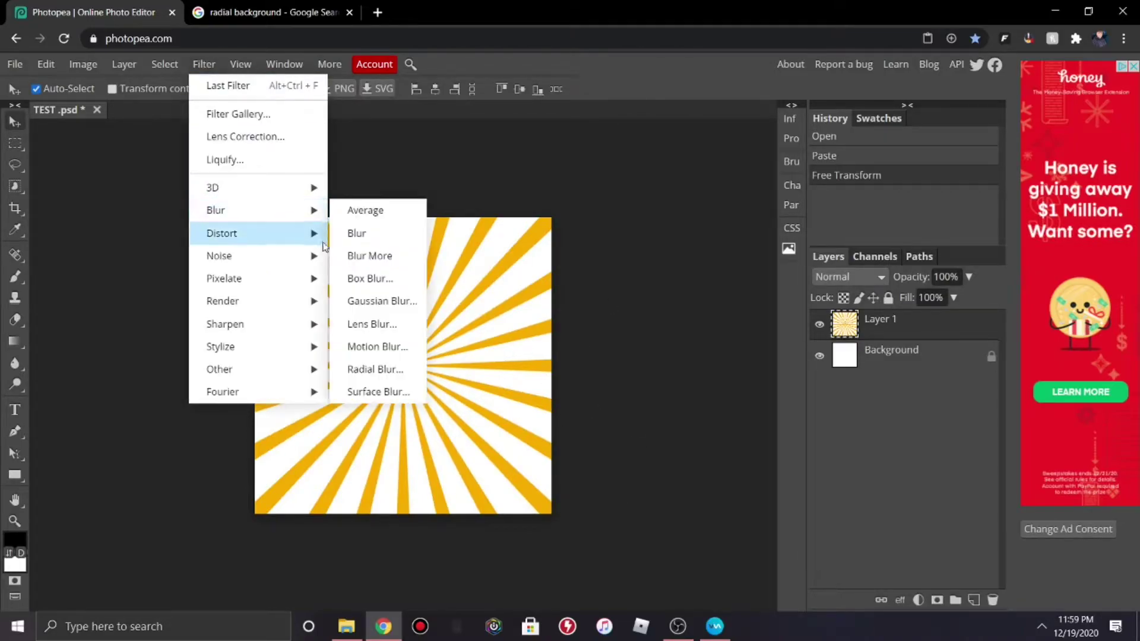
{"action": "left_click", "coordinate": [374, 300]}
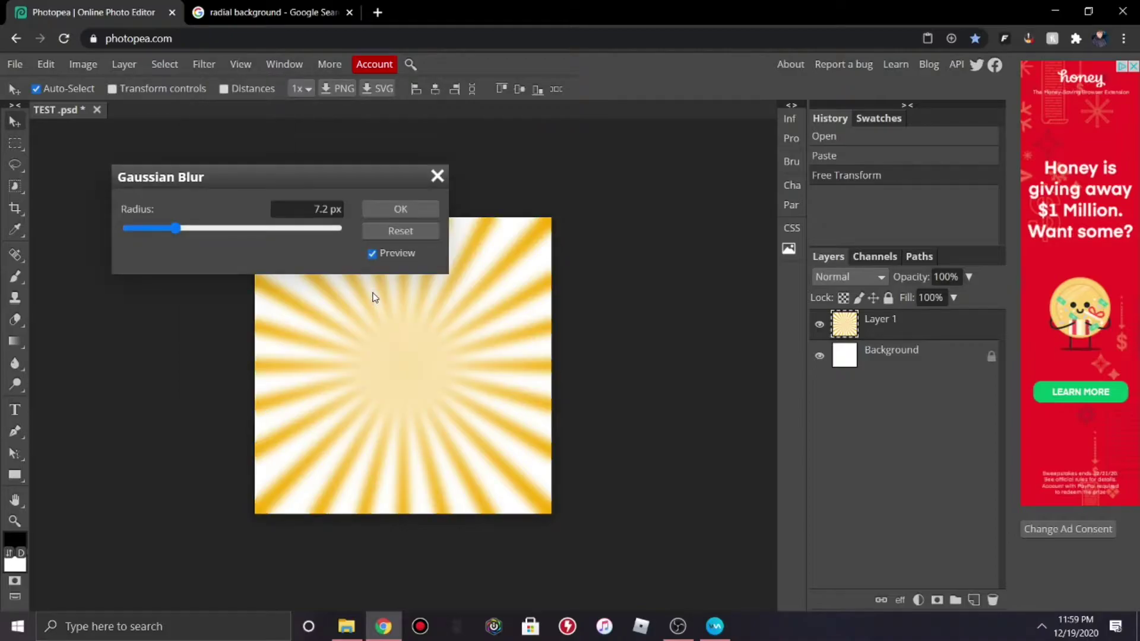
{"action": "left_click", "coordinate": [401, 209]}
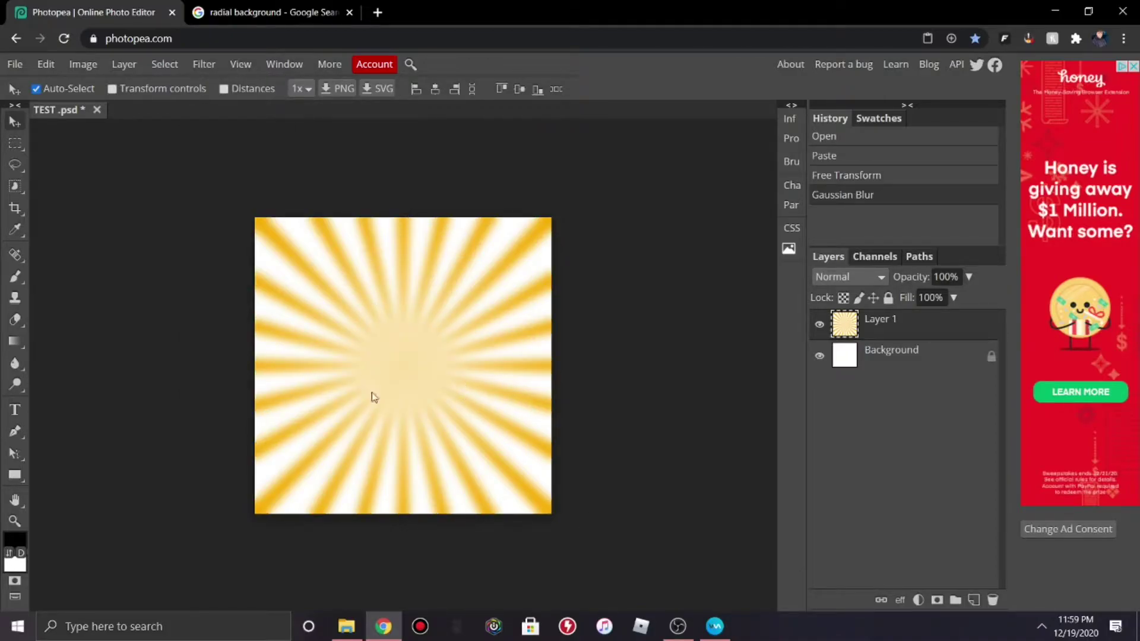
Step: Add the letter Q in black DejaVu Sans near the canvas centre and set its size to 150 px
{"action": "left_click", "coordinate": [16, 411]}
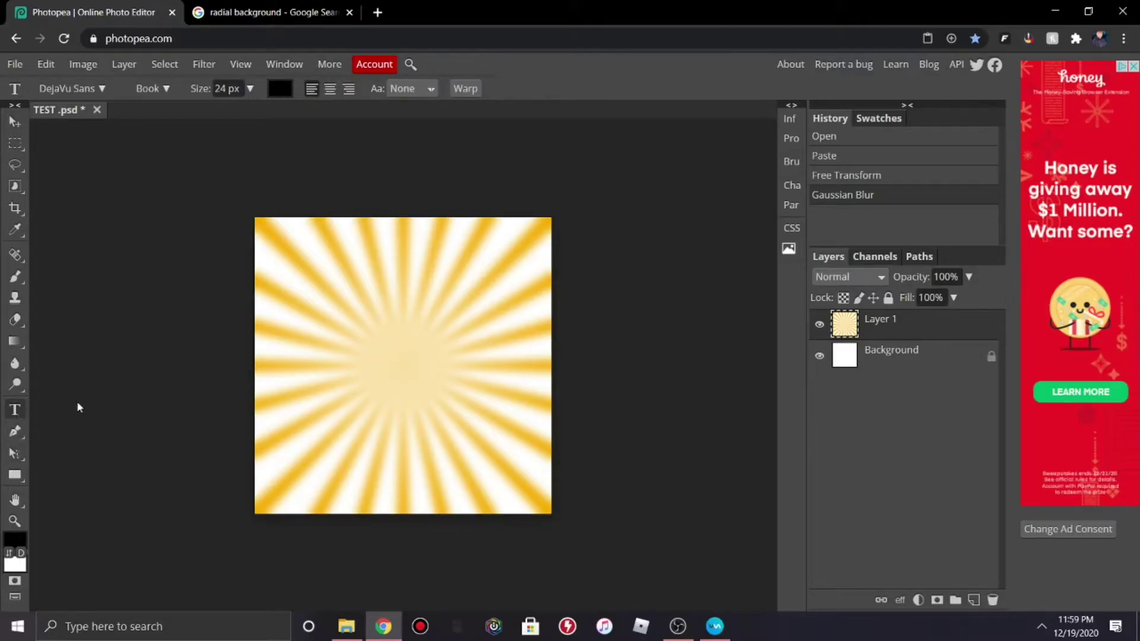
{"action": "left_click", "coordinate": [365, 372]}
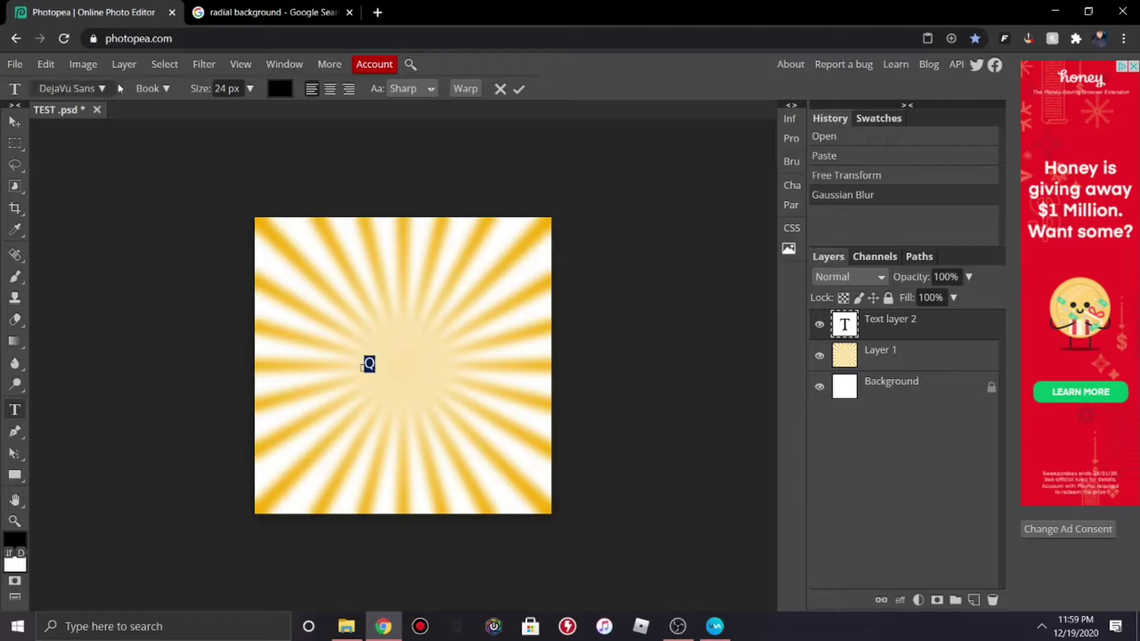
{"action": "left_click_drag", "start_coordinate": [225, 114], "coordinate": [277, 171]}
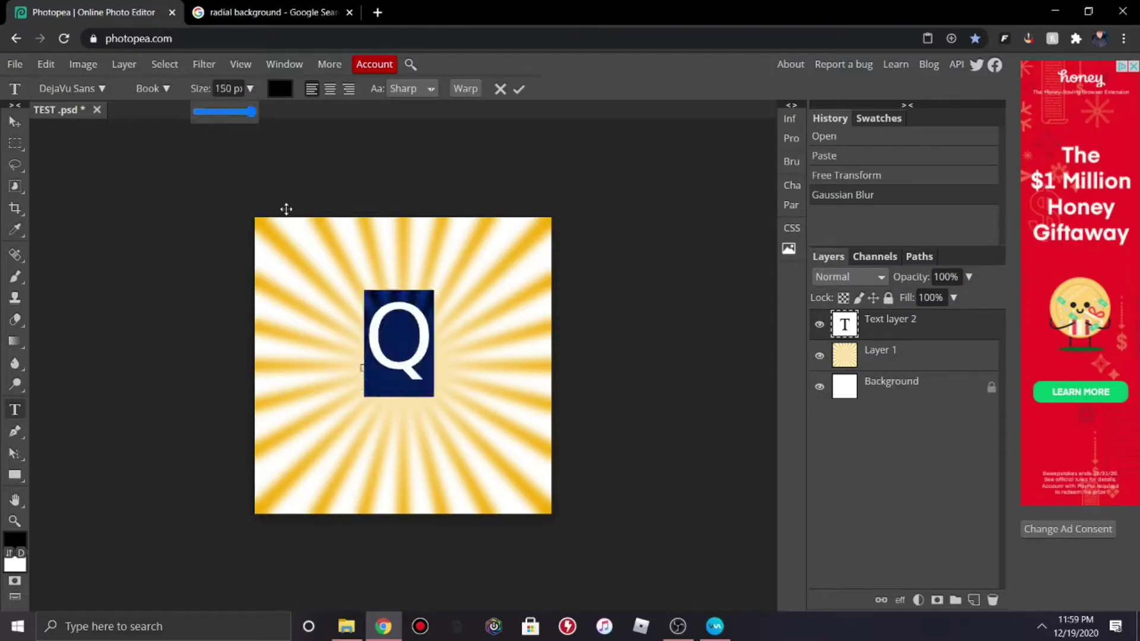
Step: Enlarge the Q to about 176% with Free Transform and move it toward the canvas's upper-left corner
{"action": "left_click", "coordinate": [47, 64]}
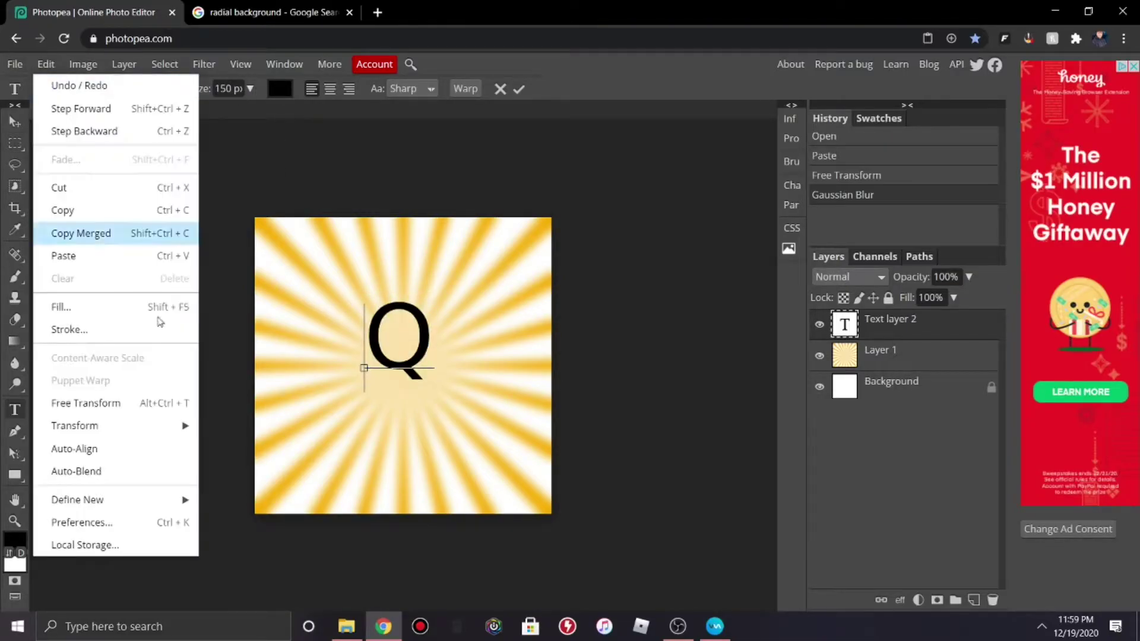
{"action": "left_click", "coordinate": [175, 403]}
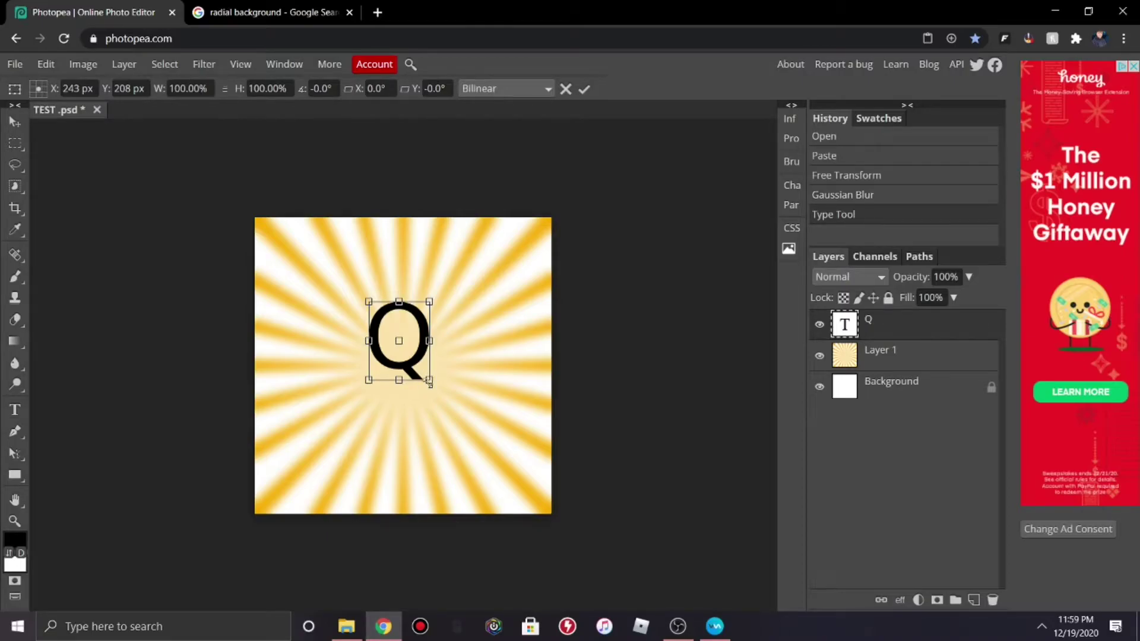
{"action": "left_click_drag", "start_coordinate": [429, 381], "coordinate": [369, 333]}
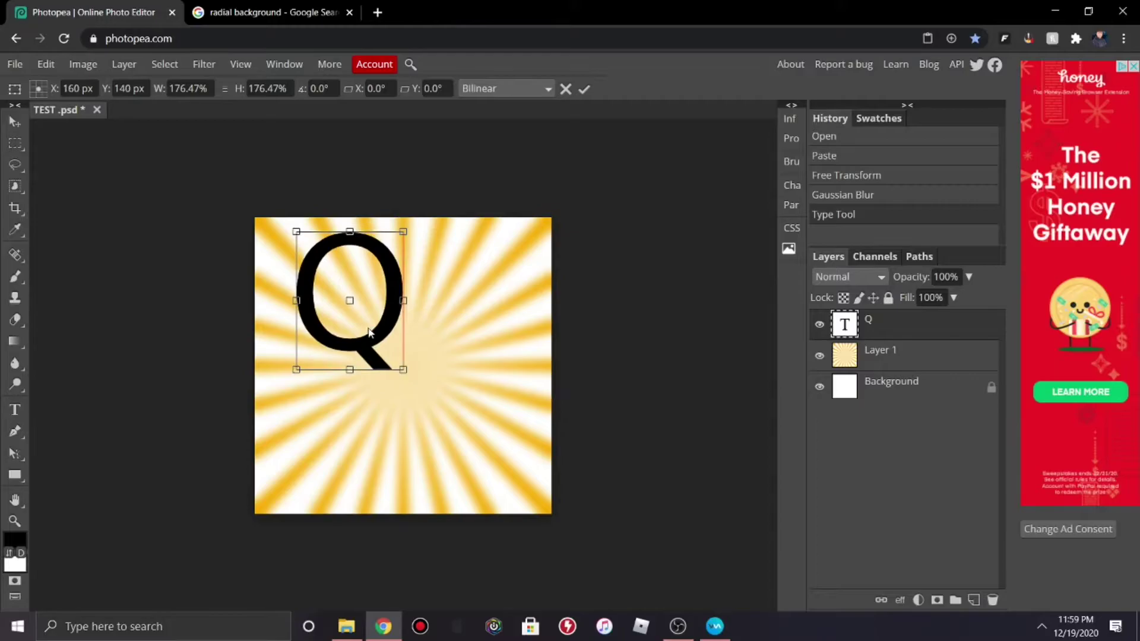
{"action": "key", "text": "Return"}
Step: Add the letter C as a separate 265 px text layer, lower and to the right of the Q
{"action": "left_click", "coordinate": [418, 406]}
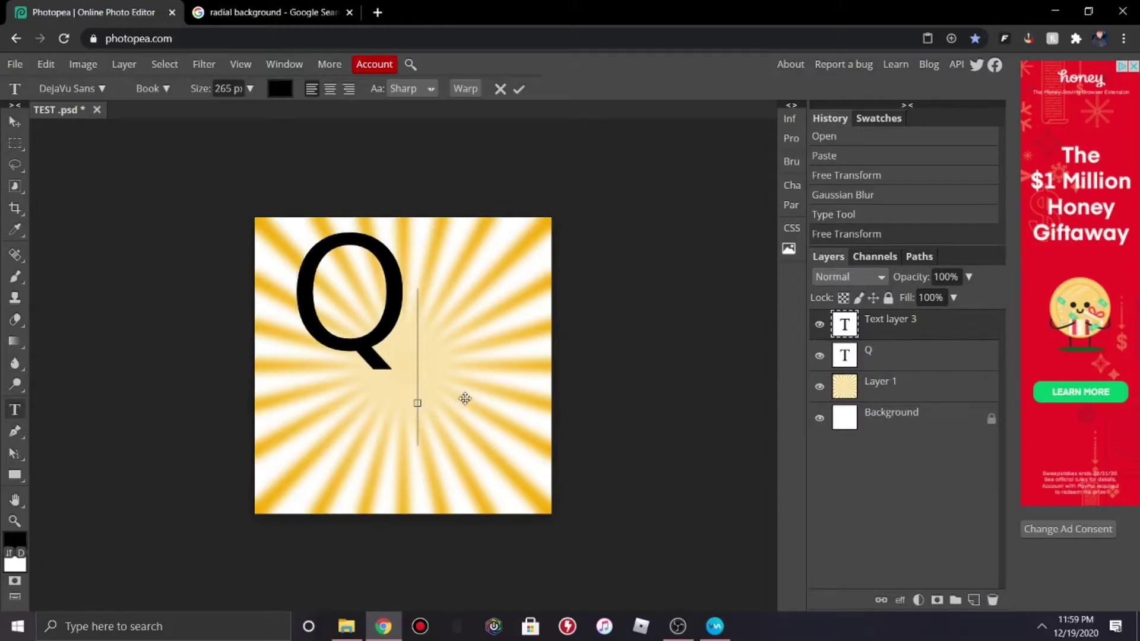
{"action": "type", "text": "C"}
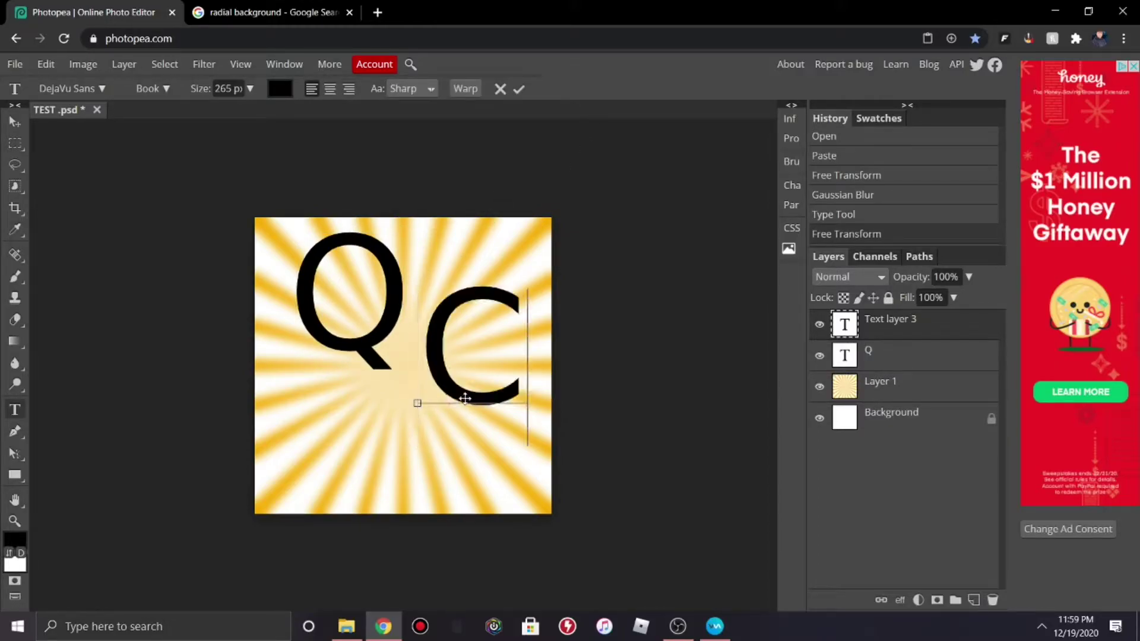
{"action": "left_click", "coordinate": [518, 89]}
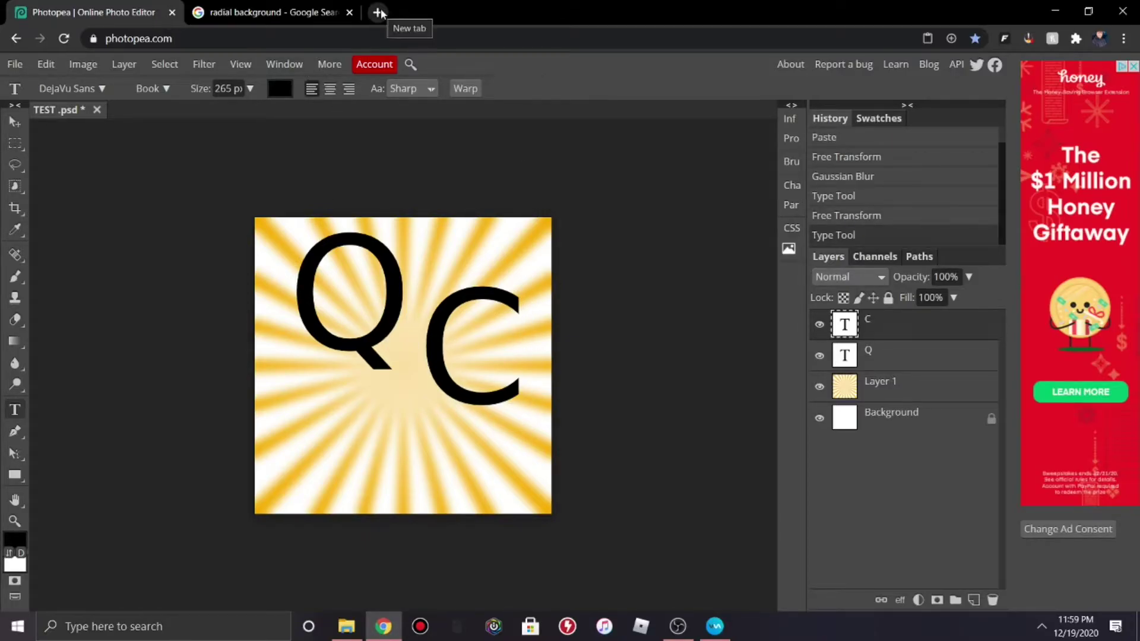
Step: Replace the Google search for radial backgrounds with "dafont" and open the DaFont website from the web results
{"action": "left_click", "coordinate": [249, 6]}
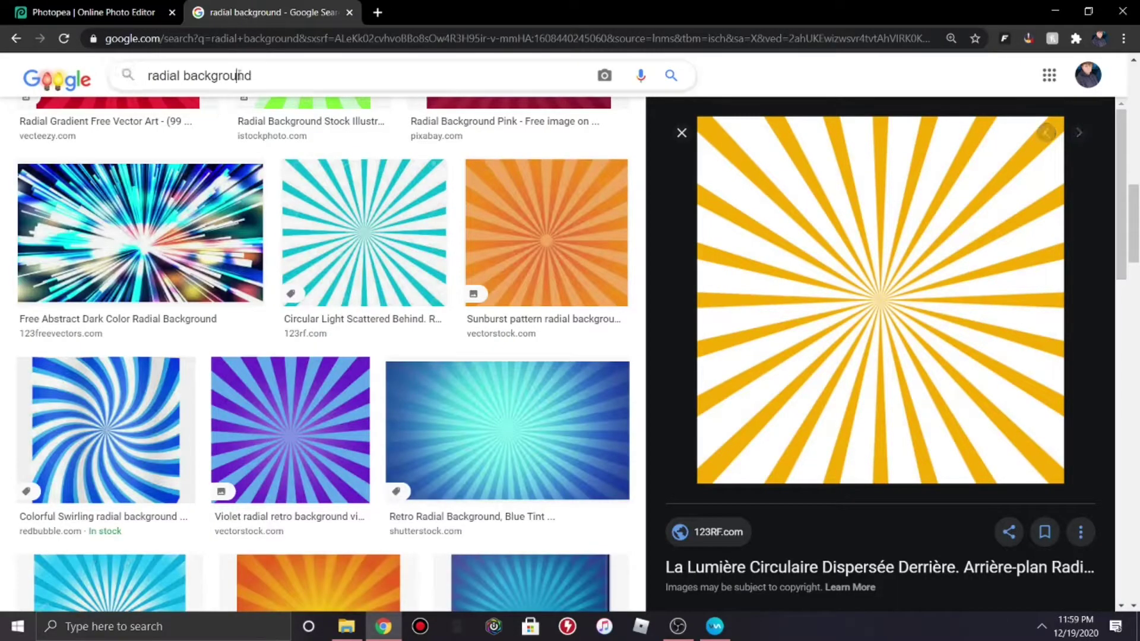
{"action": "left_click_drag", "start_coordinate": [253, 76], "coordinate": [147, 76]}
{"action": "key", "text": "BackSpace"}
{"action": "type", "text": "da"}
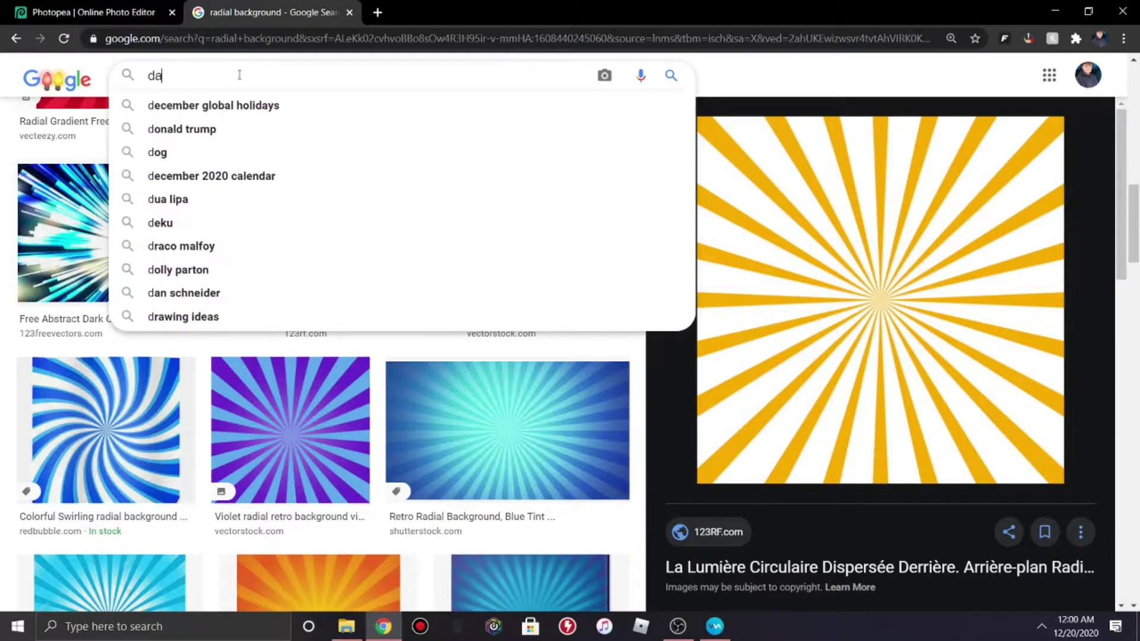
{"action": "type", "text": "font"}
{"action": "key", "text": "Return"}
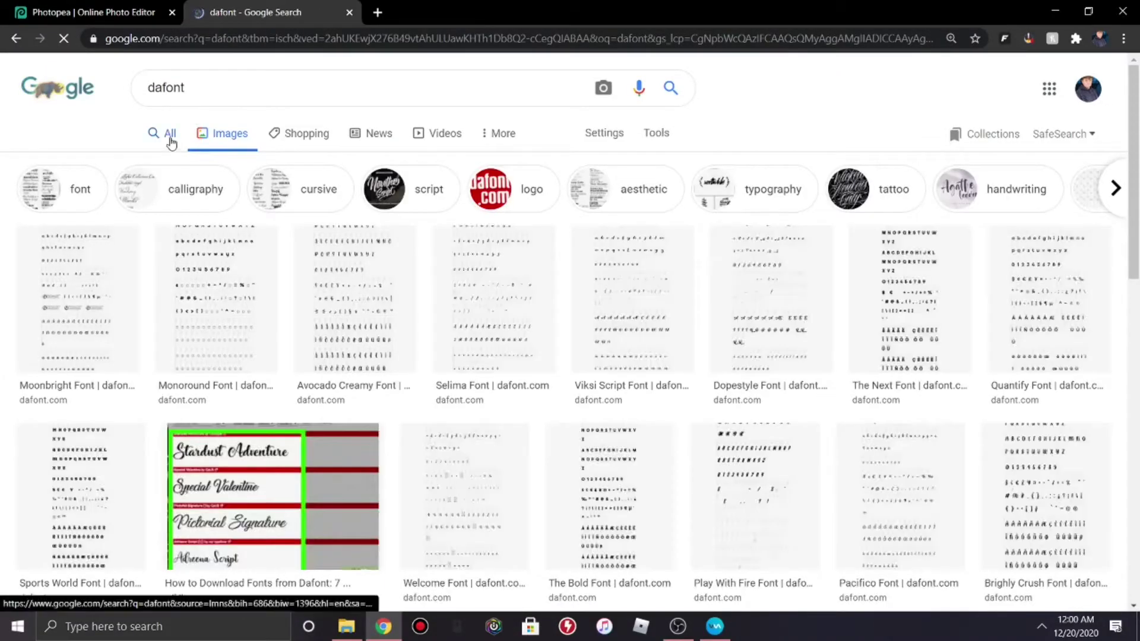
{"action": "left_click", "coordinate": [169, 140]}
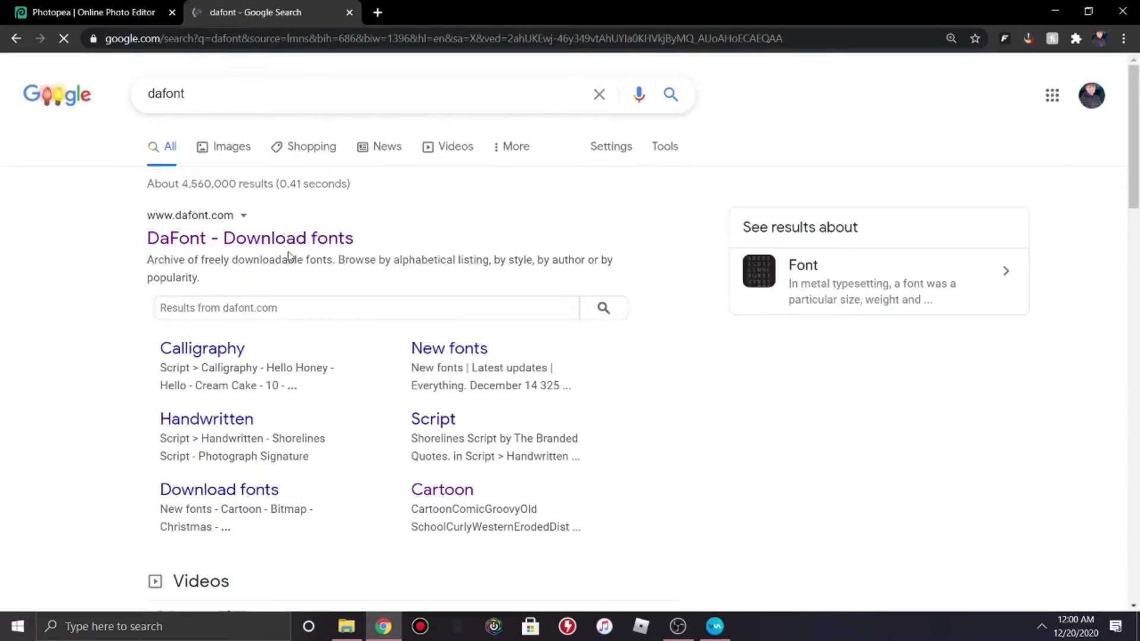
{"action": "left_click", "coordinate": [302, 237]}
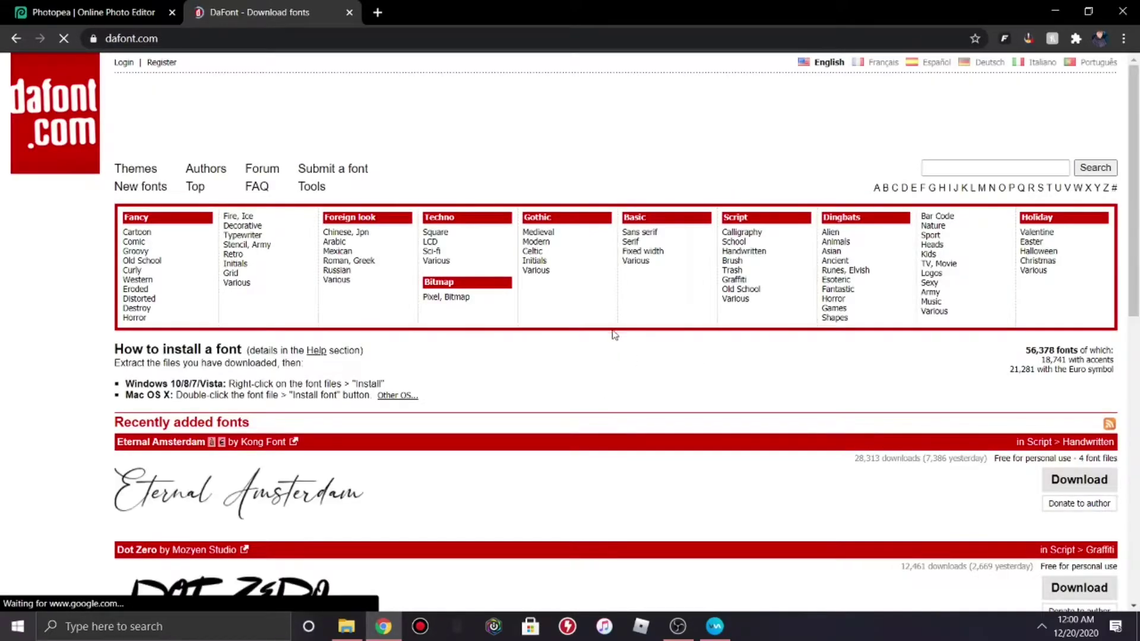
Step: Look over the recently added fonts and the font categories on DaFont's home page
{"action": "scroll", "coordinate": [648, 338], "scroll_direction": "down", "scroll_amount": 9}
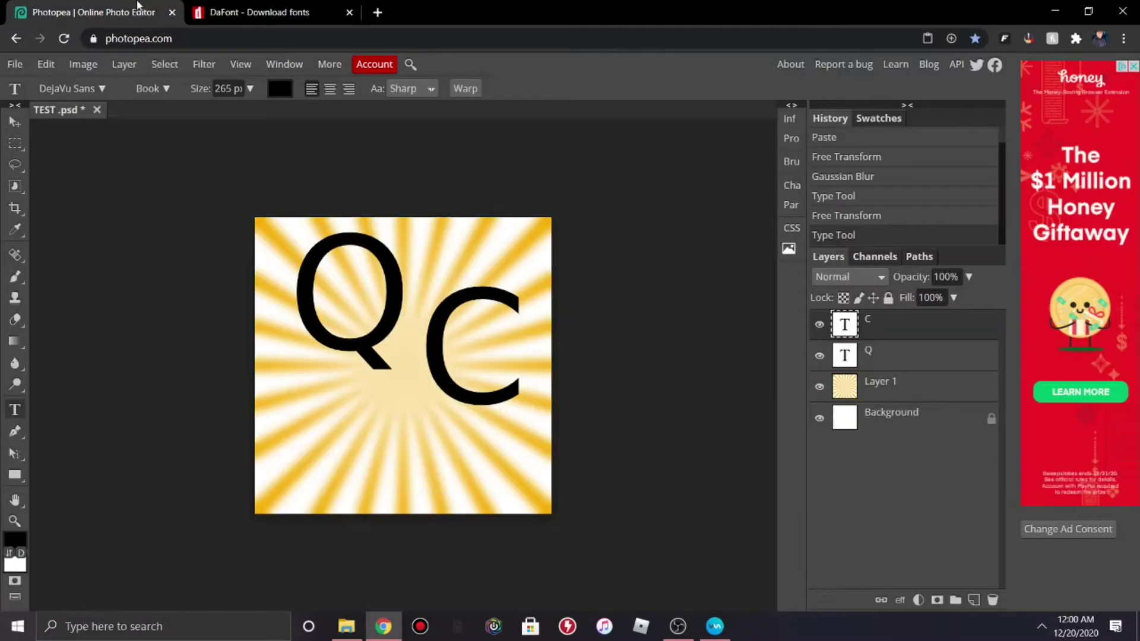
{"action": "left_click", "coordinate": [90, 12]}
{"action": "left_click", "coordinate": [275, 7]}
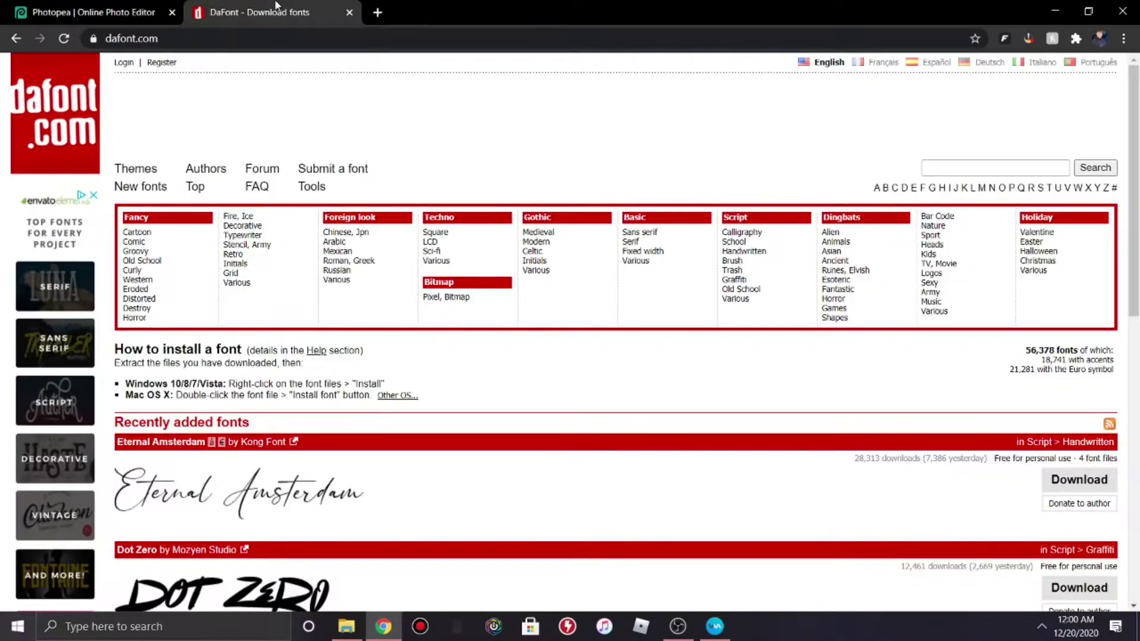
{"action": "scroll", "coordinate": [270, 344], "scroll_direction": "down", "scroll_amount": 4}
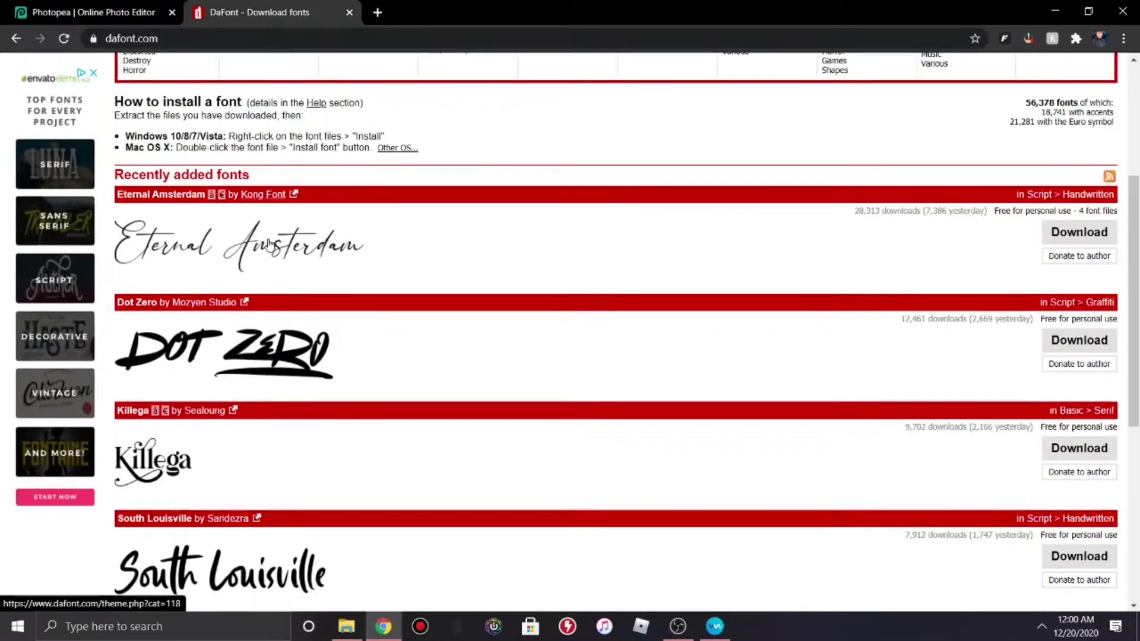
{"action": "scroll", "coordinate": [262, 377], "scroll_direction": "down", "scroll_amount": 4}
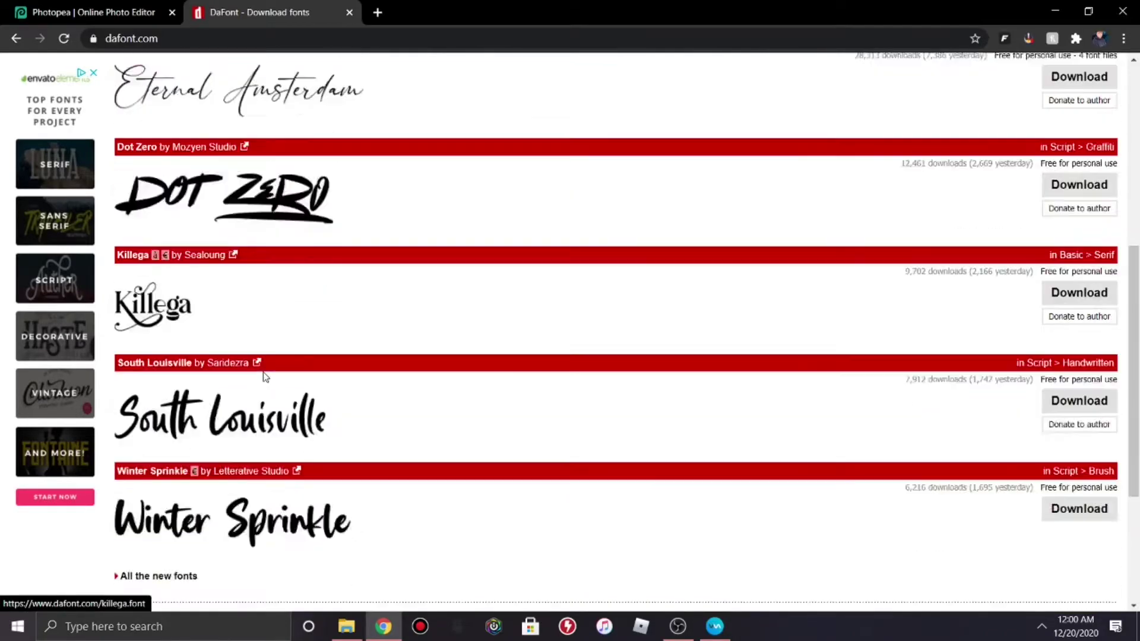
{"action": "scroll", "coordinate": [263, 363], "scroll_direction": "up", "scroll_amount": 8}
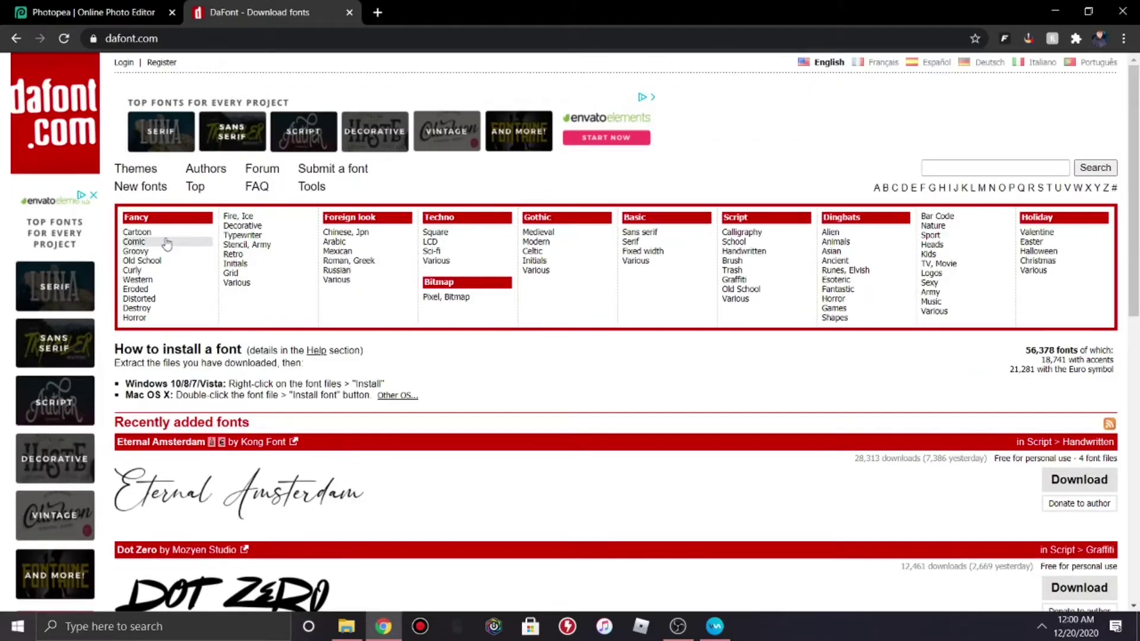
Step: Browse the fonts in DaFont's Fancy > Cartoon category for a suitable logo typeface
{"action": "left_click", "coordinate": [138, 232]}
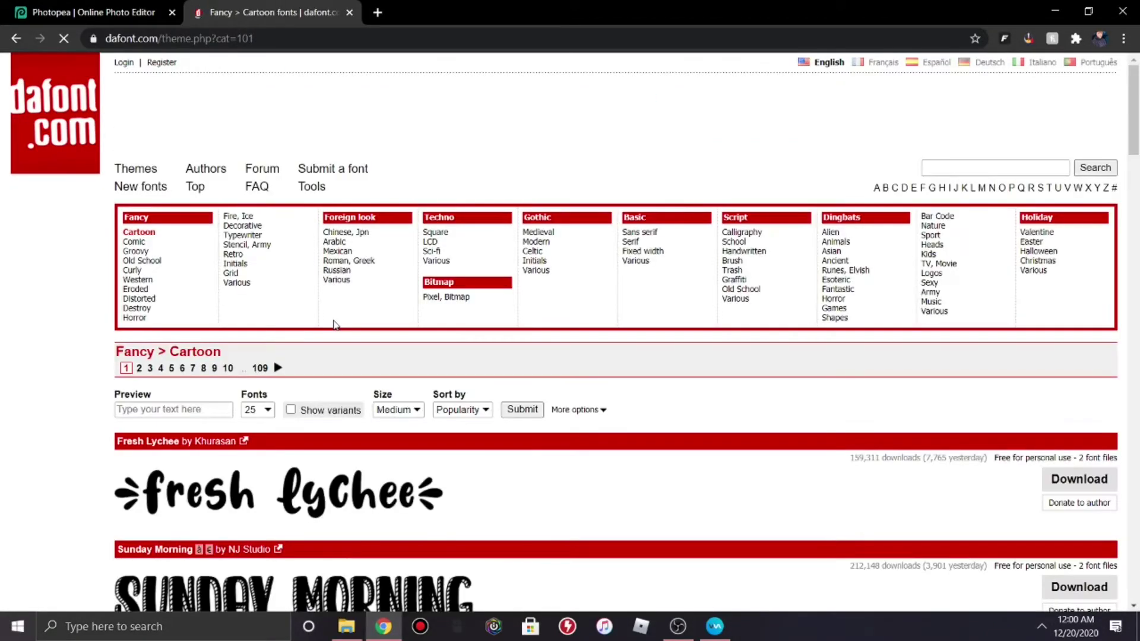
{"action": "scroll", "coordinate": [333, 320], "scroll_direction": "down", "scroll_amount": 9}
{"action": "scroll", "coordinate": [323, 310], "scroll_direction": "down", "scroll_amount": 8}
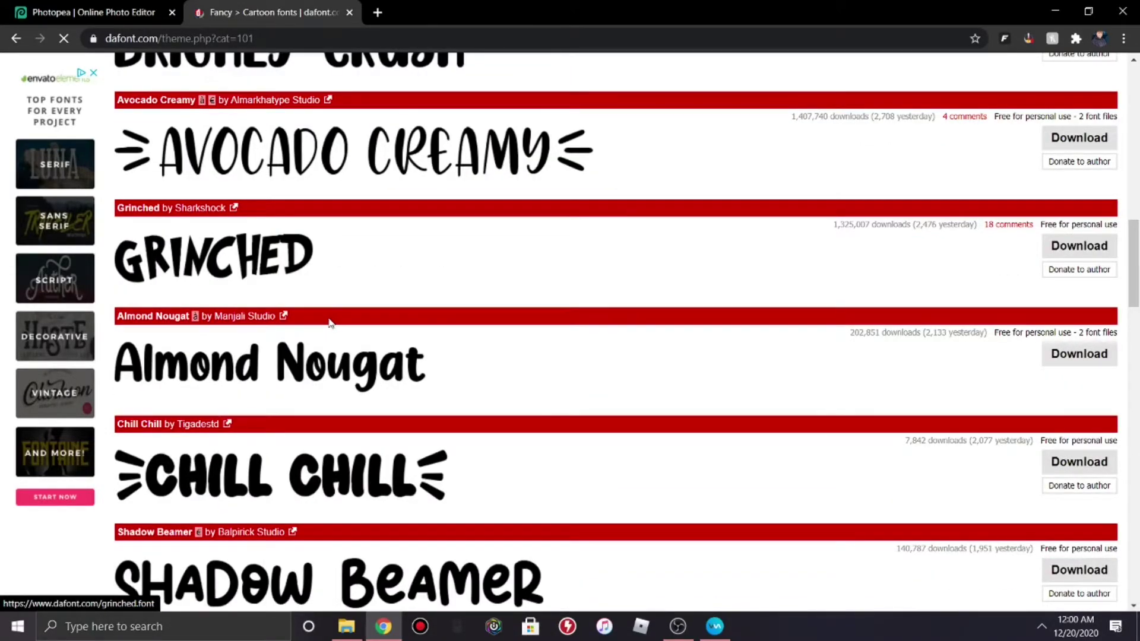
{"action": "scroll", "coordinate": [330, 322], "scroll_direction": "down", "scroll_amount": 12}
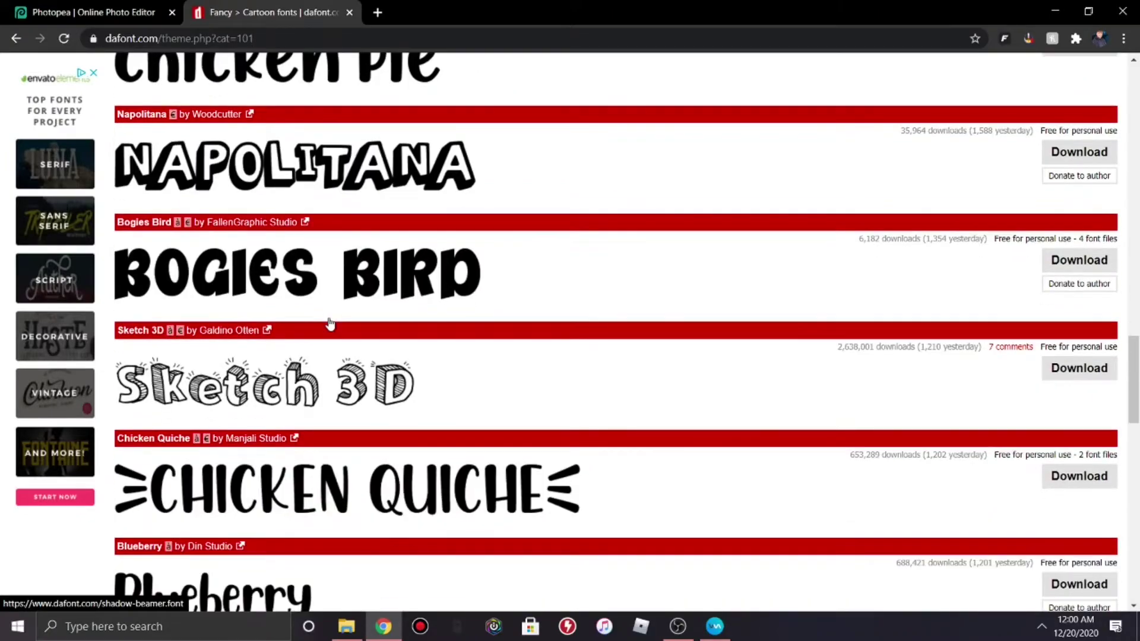
{"action": "scroll", "coordinate": [330, 322], "scroll_direction": "down", "scroll_amount": 4}
{"action": "scroll", "coordinate": [323, 330], "scroll_direction": "down", "scroll_amount": 3}
{"action": "scroll", "coordinate": [338, 345], "scroll_direction": "up", "scroll_amount": 20}
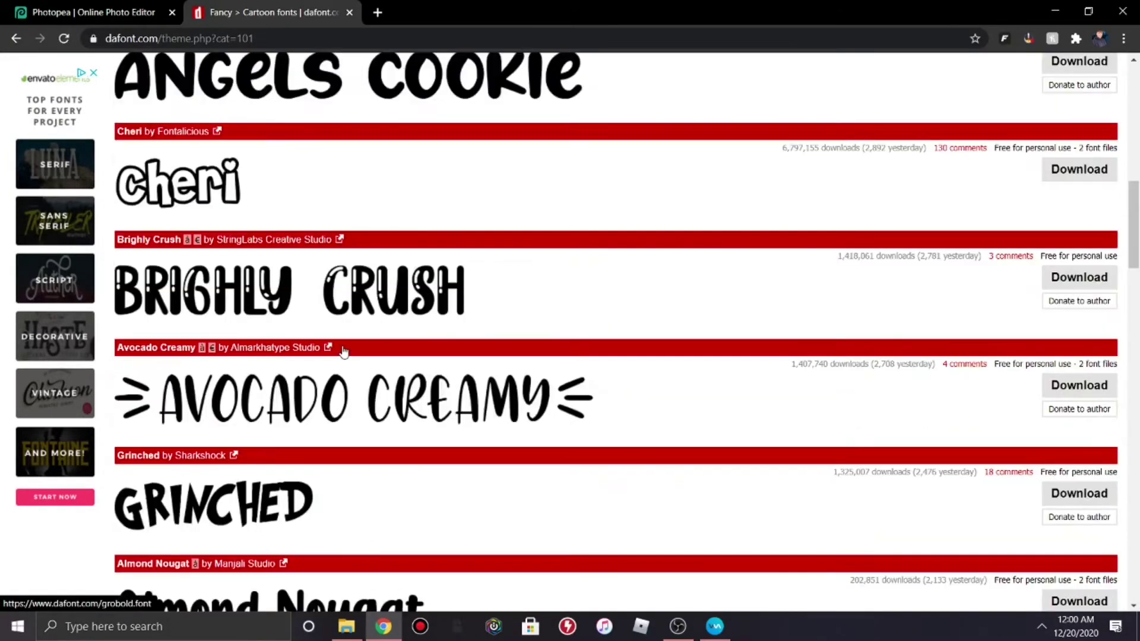
{"action": "scroll", "coordinate": [344, 351], "scroll_direction": "up", "scroll_amount": 10}
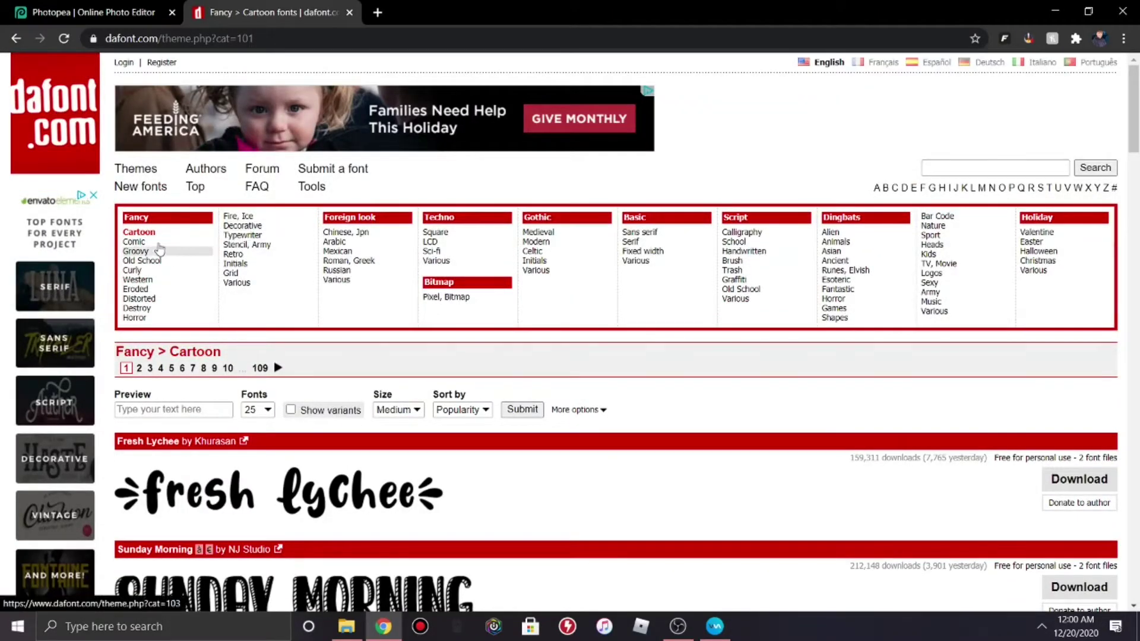
Step: Examine the fonts in DaFont's Fancy > Comic category through to the end of the first page
{"action": "left_click", "coordinate": [134, 242]}
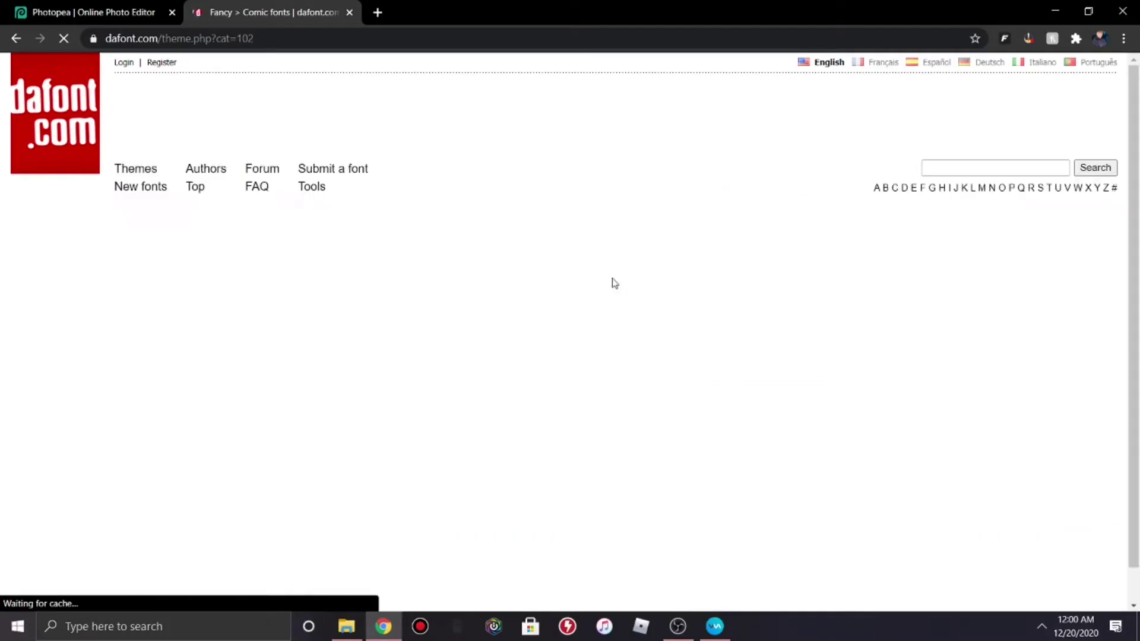
{"action": "scroll", "coordinate": [542, 296], "scroll_direction": "down", "scroll_amount": 4}
{"action": "scroll", "coordinate": [542, 296], "scroll_direction": "up", "scroll_amount": 4}
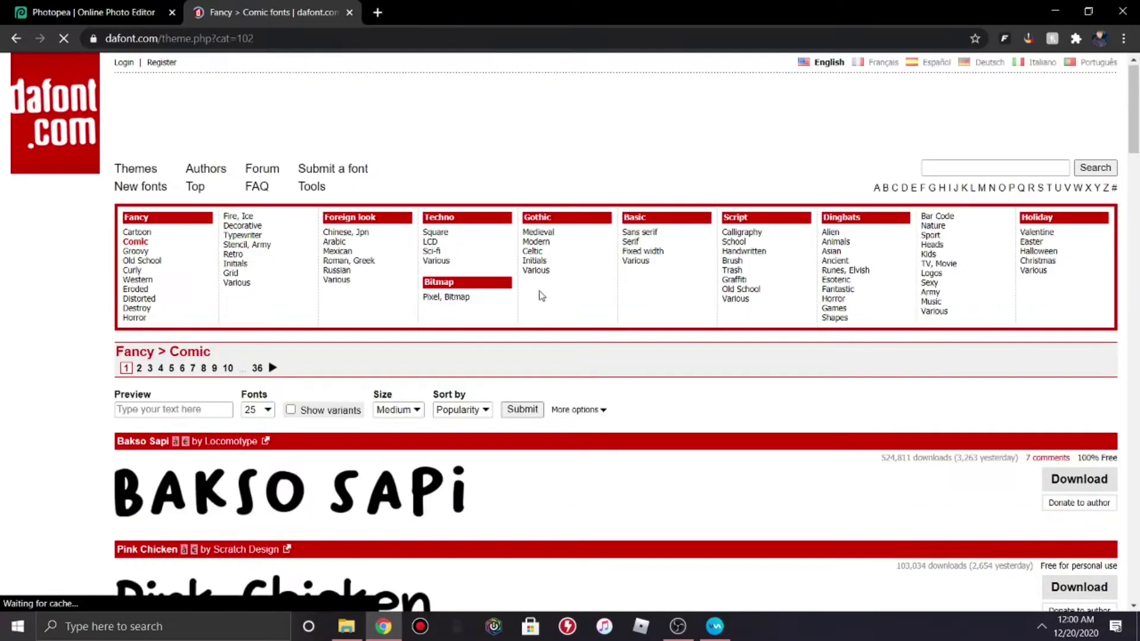
{"action": "scroll", "coordinate": [542, 295], "scroll_direction": "down", "scroll_amount": 12}
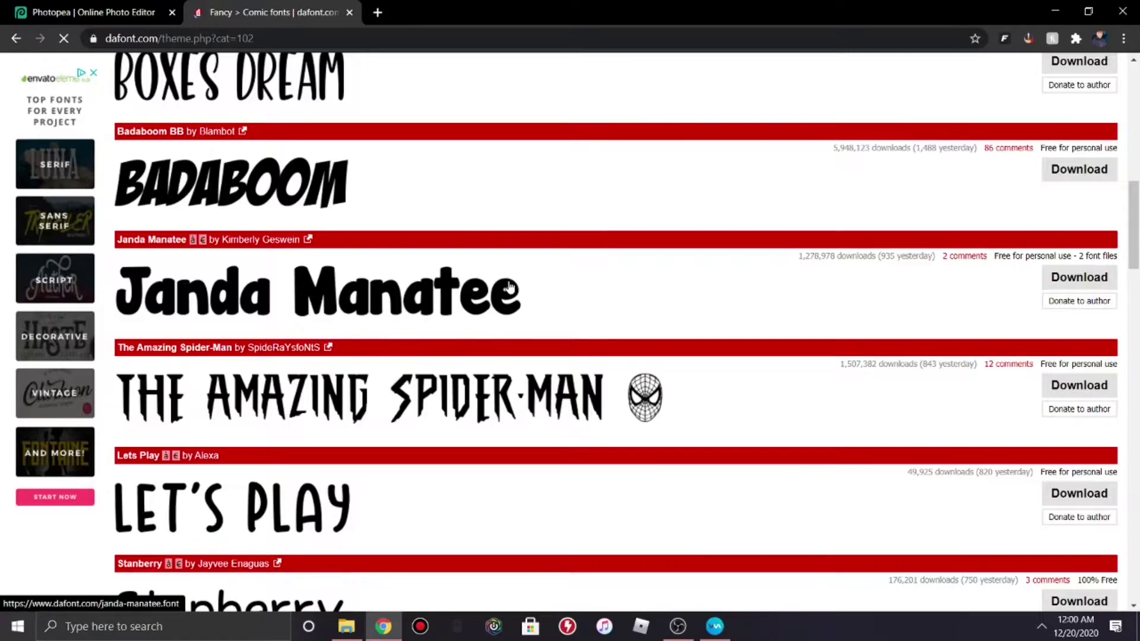
{"action": "scroll", "coordinate": [510, 286], "scroll_direction": "down", "scroll_amount": 16}
{"action": "scroll", "coordinate": [492, 291], "scroll_direction": "up", "scroll_amount": 4}
{"action": "scroll", "coordinate": [491, 294], "scroll_direction": "down", "scroll_amount": 4}
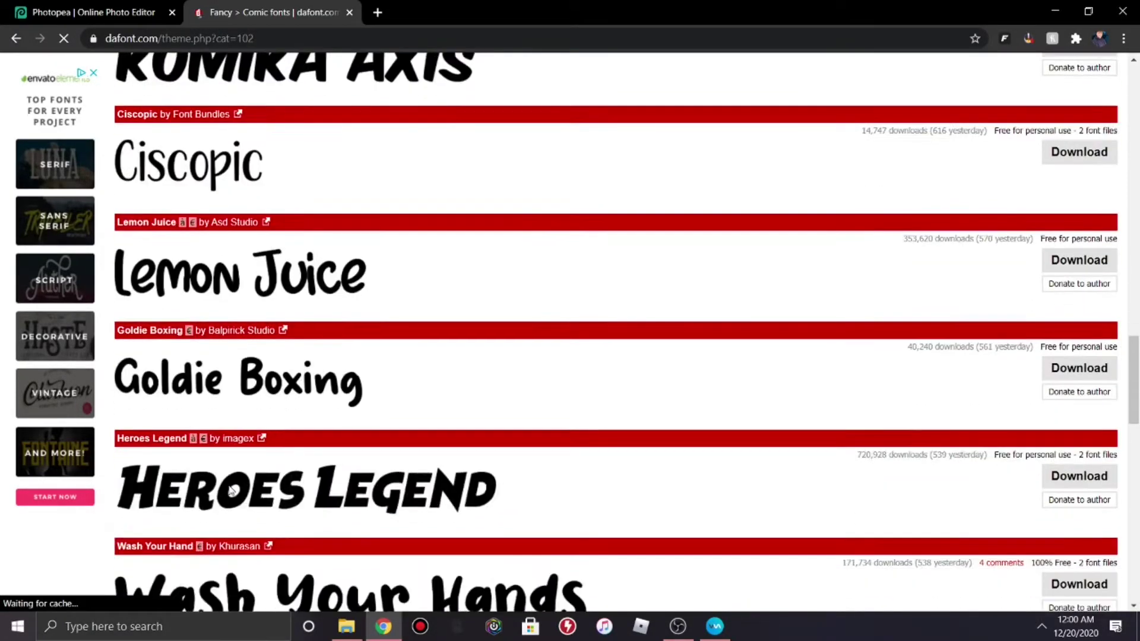
{"action": "scroll", "coordinate": [230, 492], "scroll_direction": "up", "scroll_amount": 4}
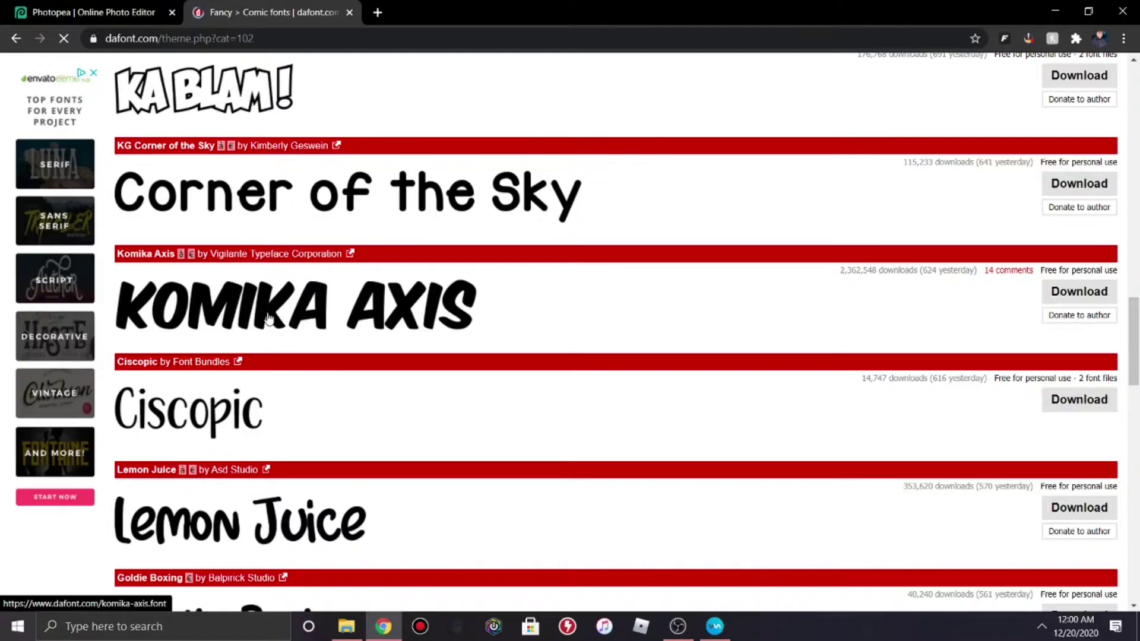
{"action": "scroll", "coordinate": [261, 312], "scroll_direction": "down", "scroll_amount": 8}
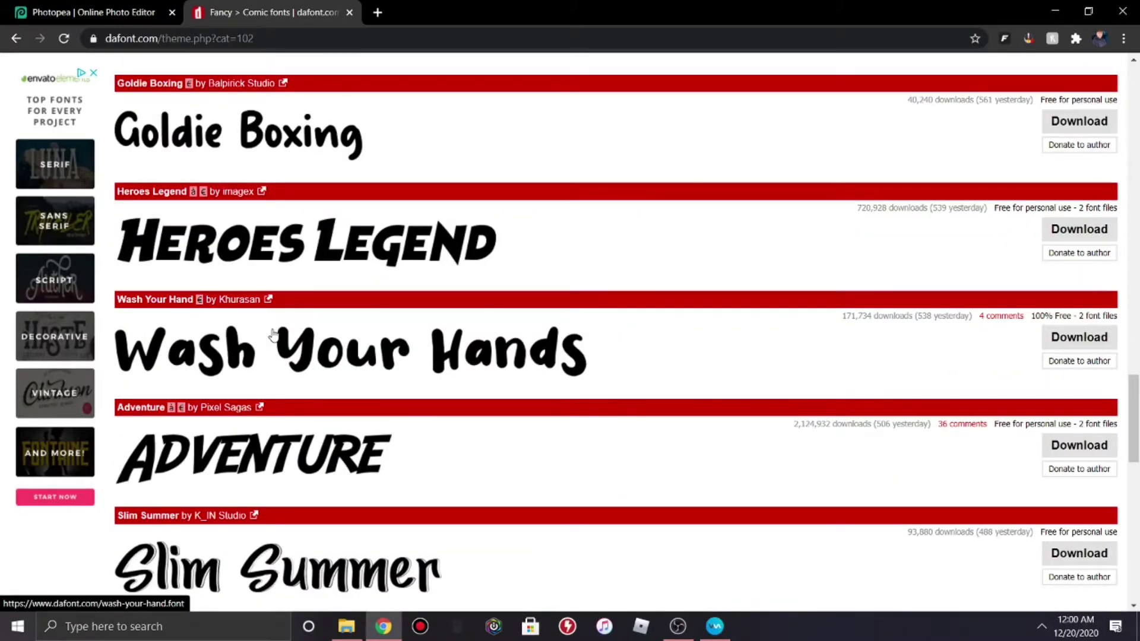
{"action": "scroll", "coordinate": [272, 334], "scroll_direction": "down", "scroll_amount": 8}
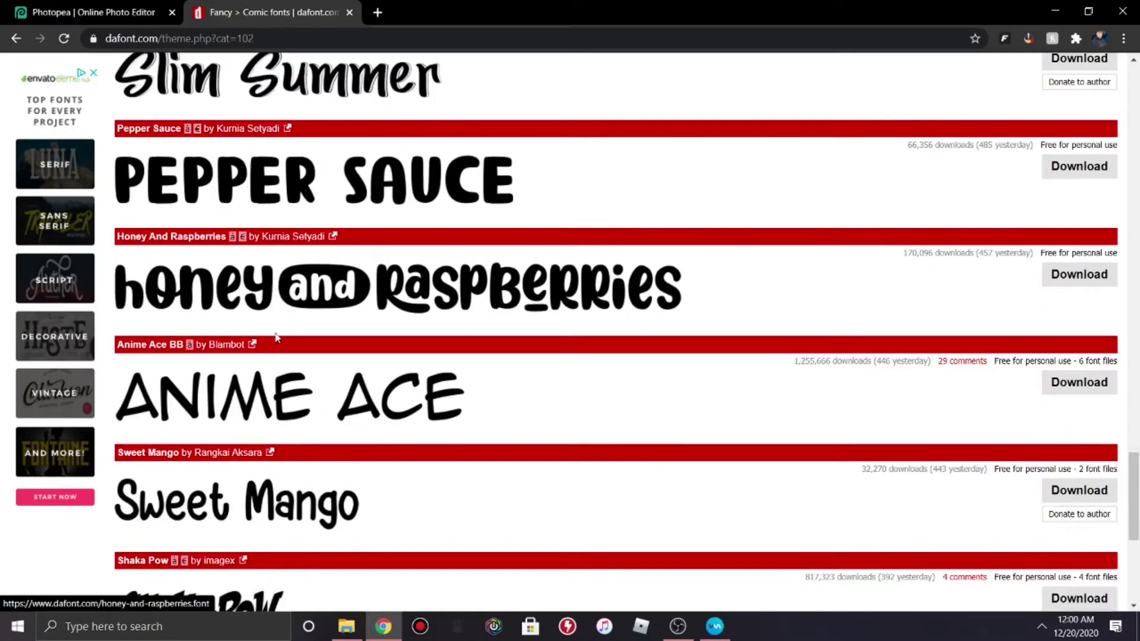
{"action": "scroll", "coordinate": [358, 338], "scroll_direction": "down", "scroll_amount": 4}
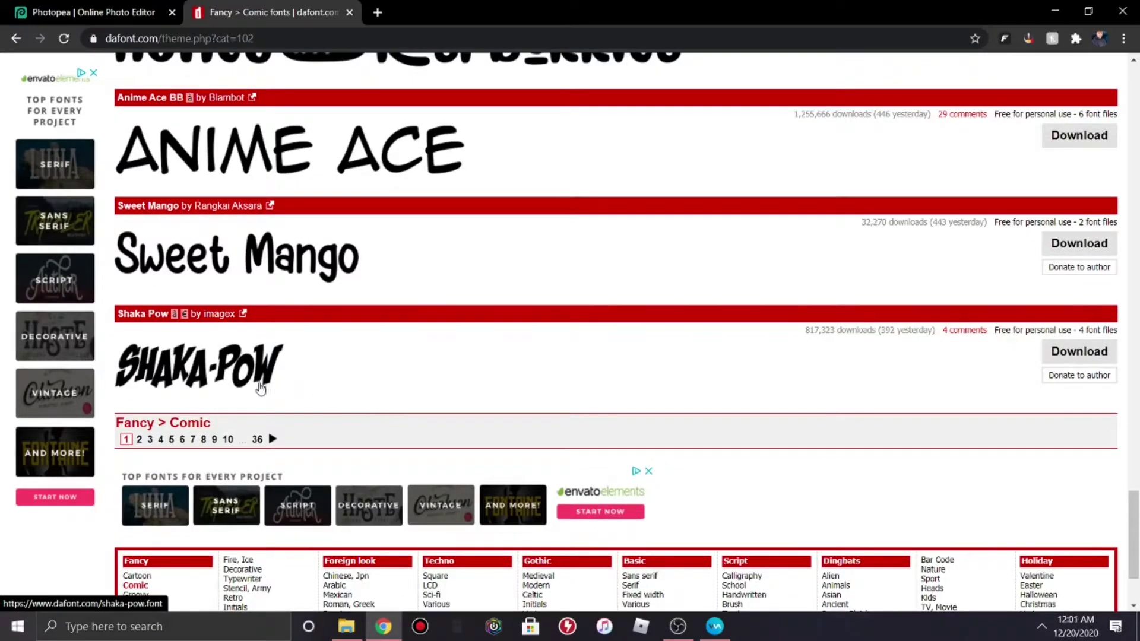
Step: Download the Adventure font by Pixel Sagas from the Comic list and open its font page
{"action": "scroll", "coordinate": [272, 387], "scroll_direction": "up", "scroll_amount": 9}
{"action": "scroll", "coordinate": [297, 374], "scroll_direction": "down", "scroll_amount": 1}
{"action": "scroll", "coordinate": [308, 373], "scroll_direction": "up", "scroll_amount": 4}
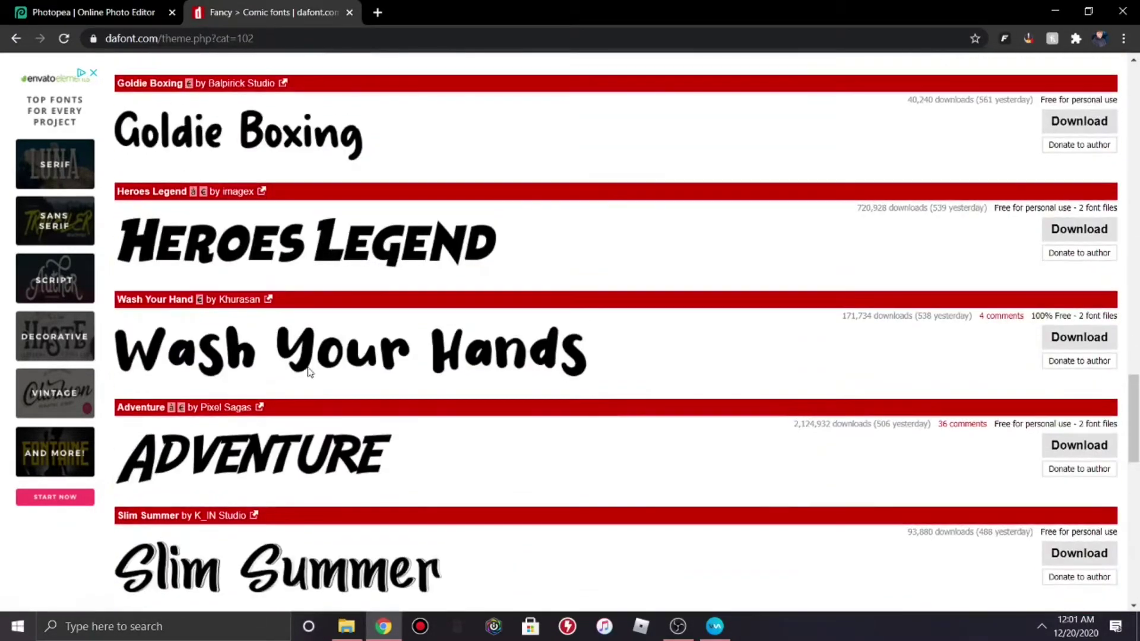
{"action": "left_click", "coordinate": [1078, 450]}
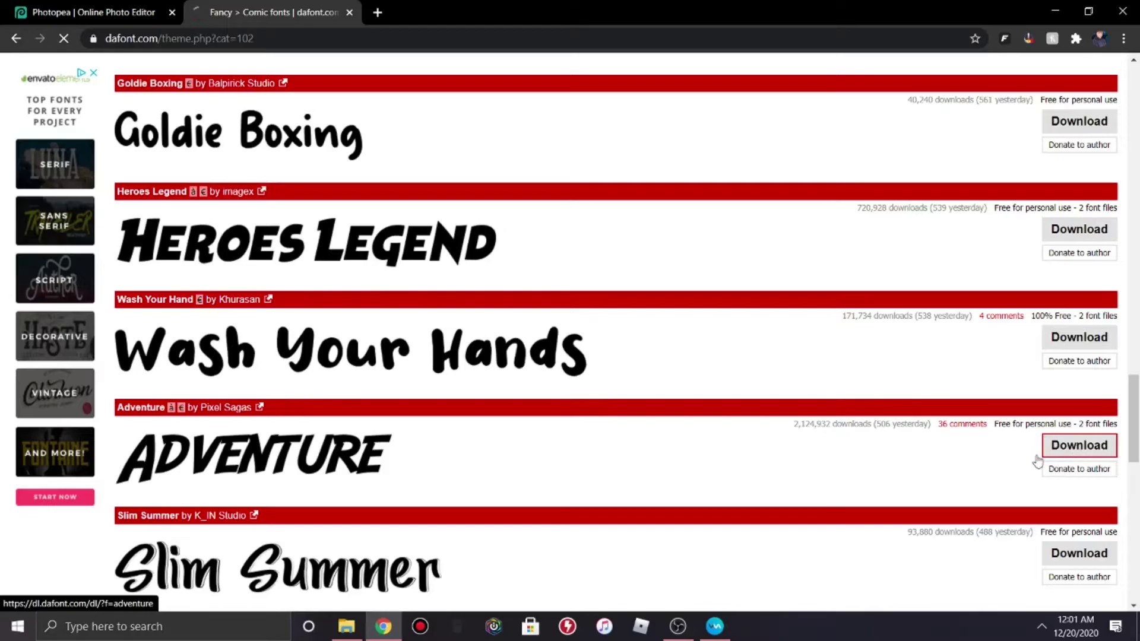
{"action": "left_click", "coordinate": [262, 459]}
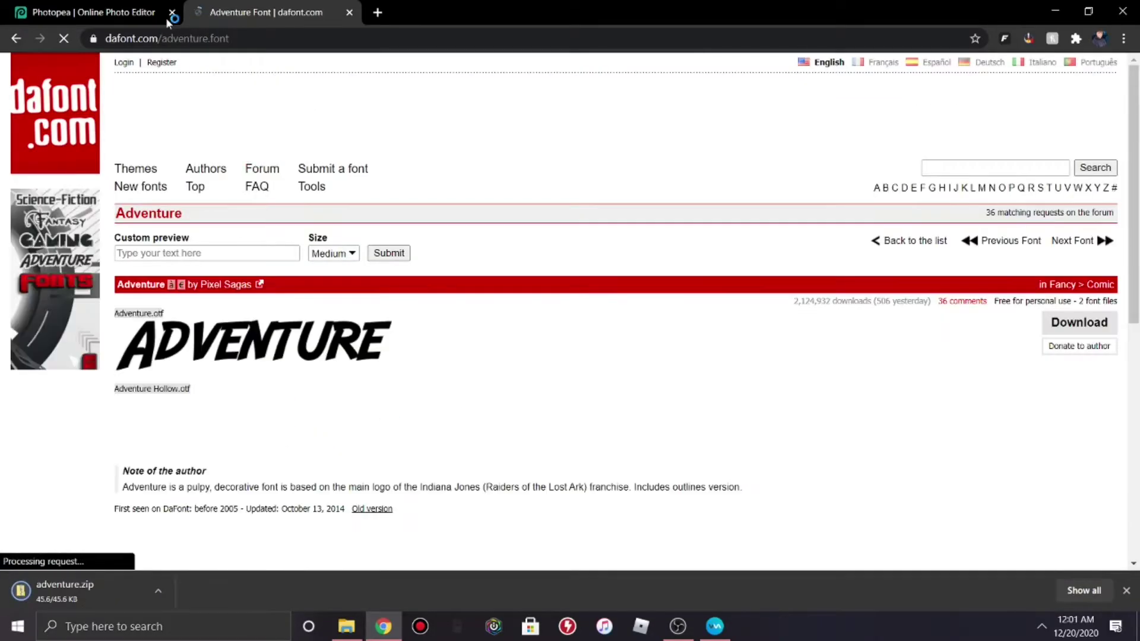
Step: Switch back to Photopea and load the downloaded adventure.zip font file into it
{"action": "left_click", "coordinate": [94, 6]}
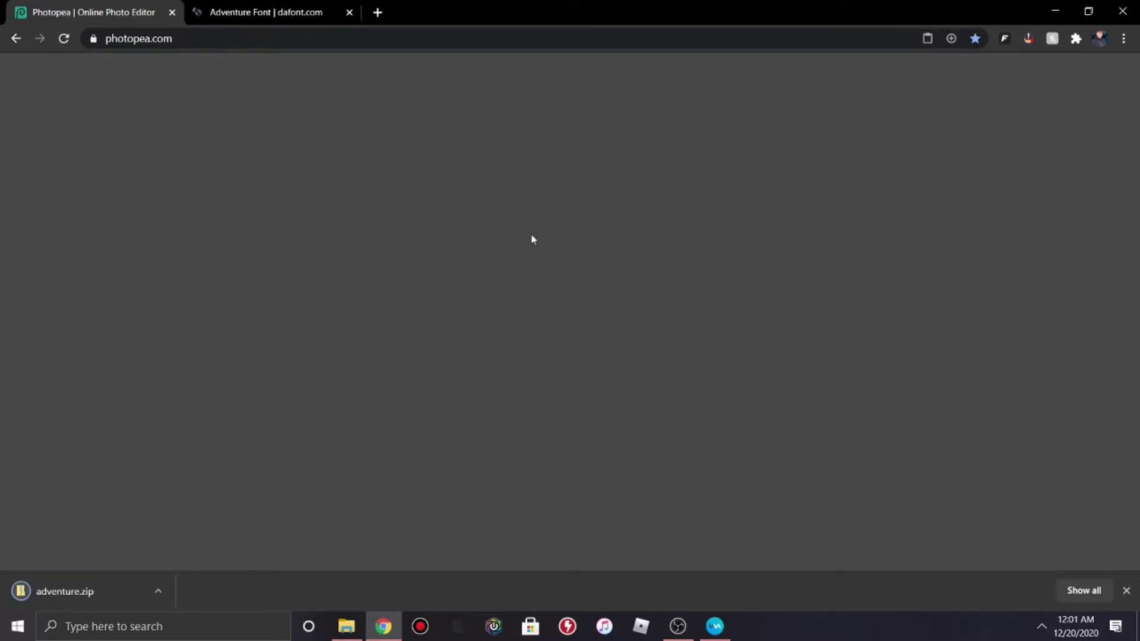
{"action": "left_click", "coordinate": [296, 12]}
{"action": "left_click", "coordinate": [97, 12]}
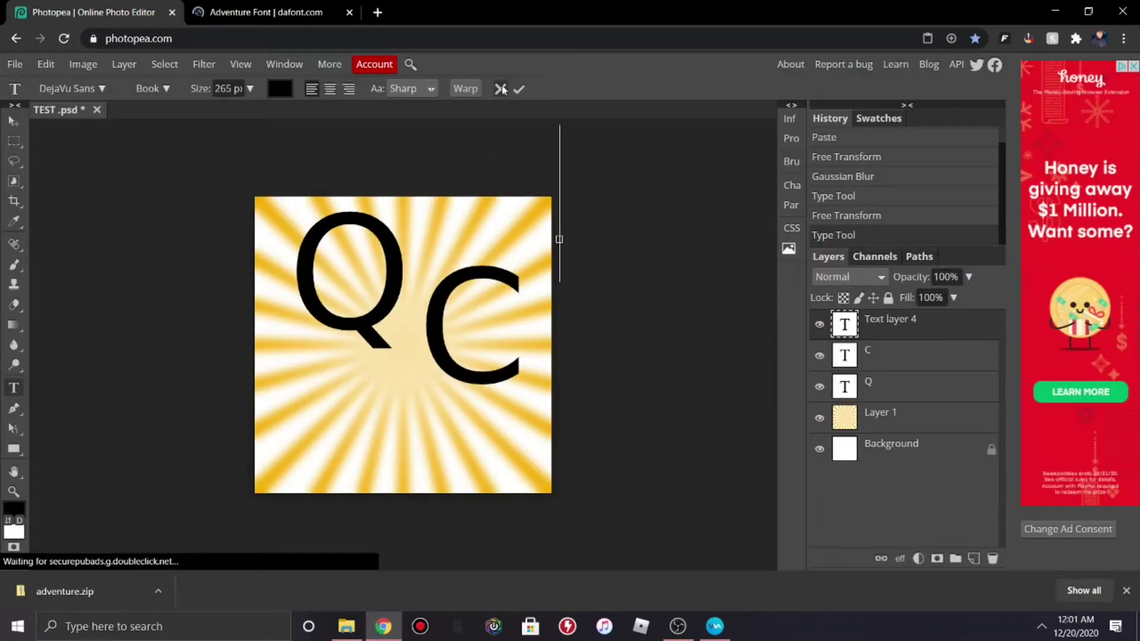
{"action": "left_click_drag", "start_coordinate": [119, 591], "coordinate": [328, 364]}
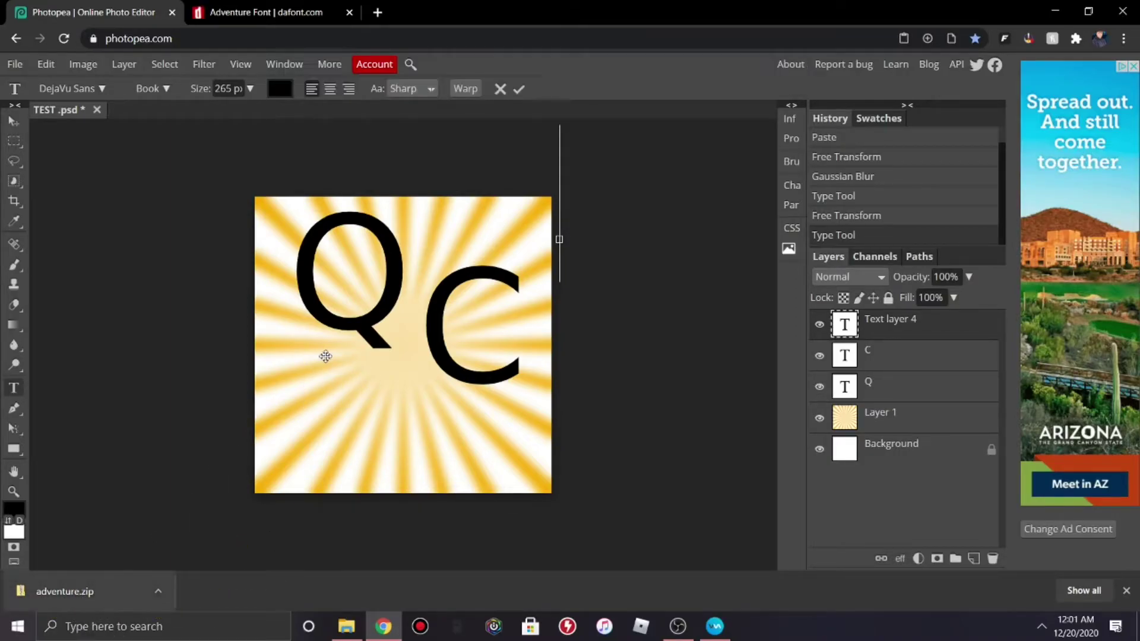
Step: Find the Adventure font by searching for "adve", apply it to the empty text layer, and dismiss the browser's download bar
{"action": "left_click", "coordinate": [69, 89]}
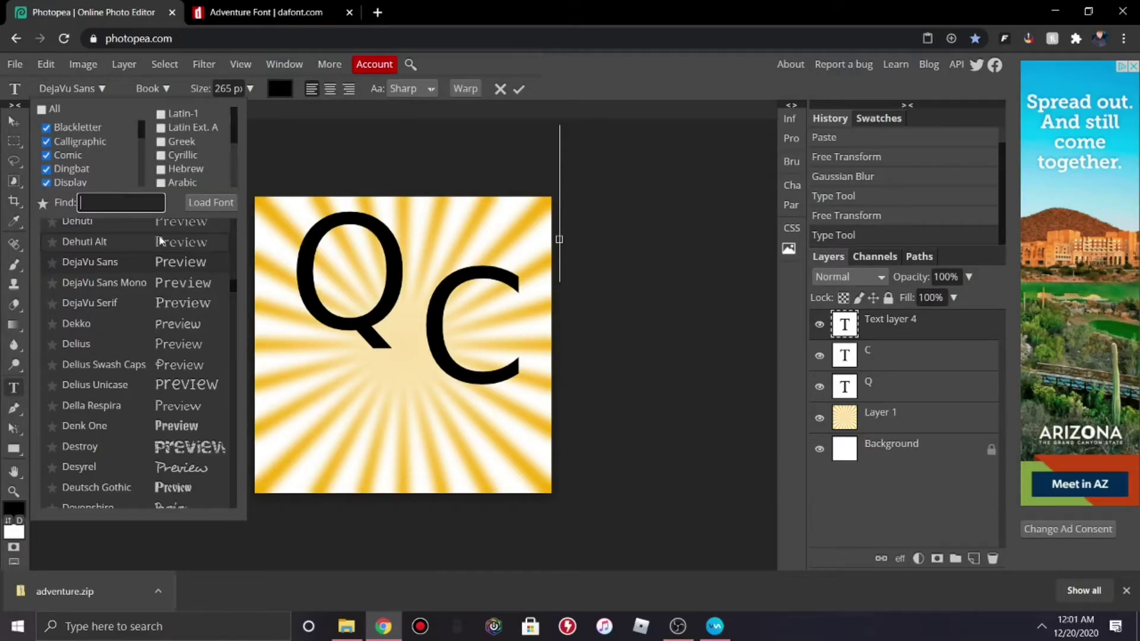
{"action": "type", "text": "adve"}
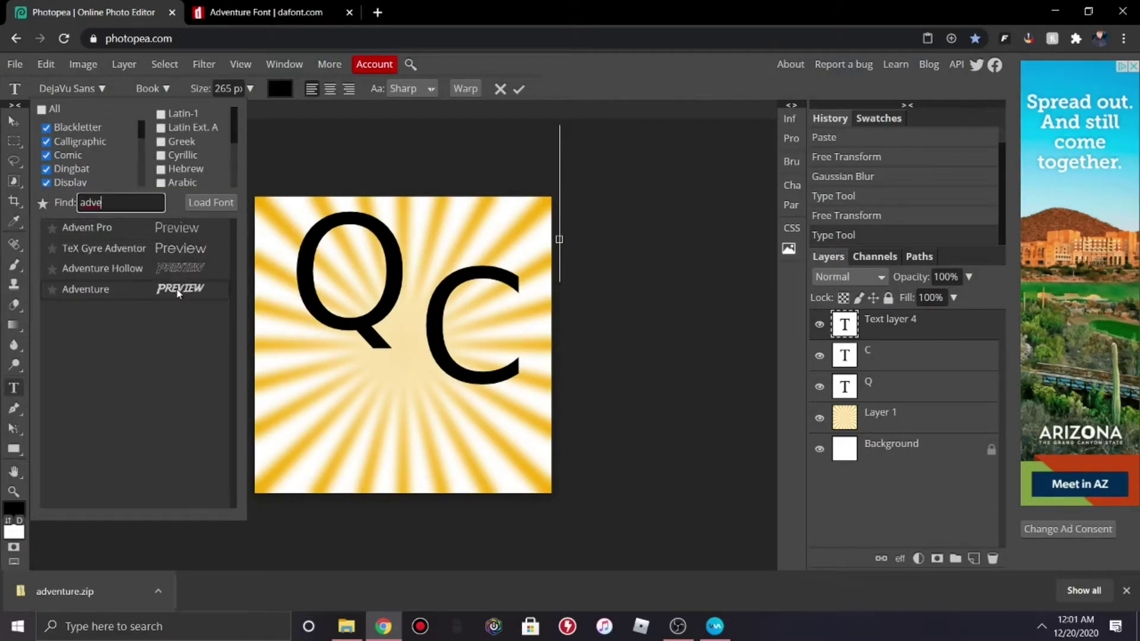
{"action": "left_click", "coordinate": [178, 291]}
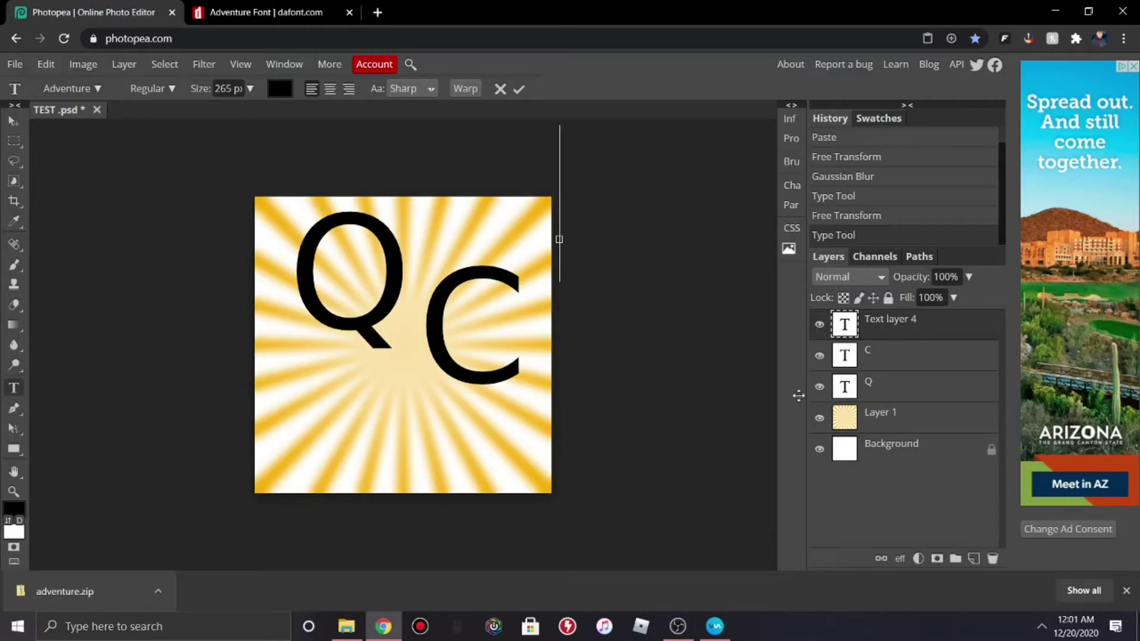
{"action": "left_click", "coordinate": [1127, 591]}
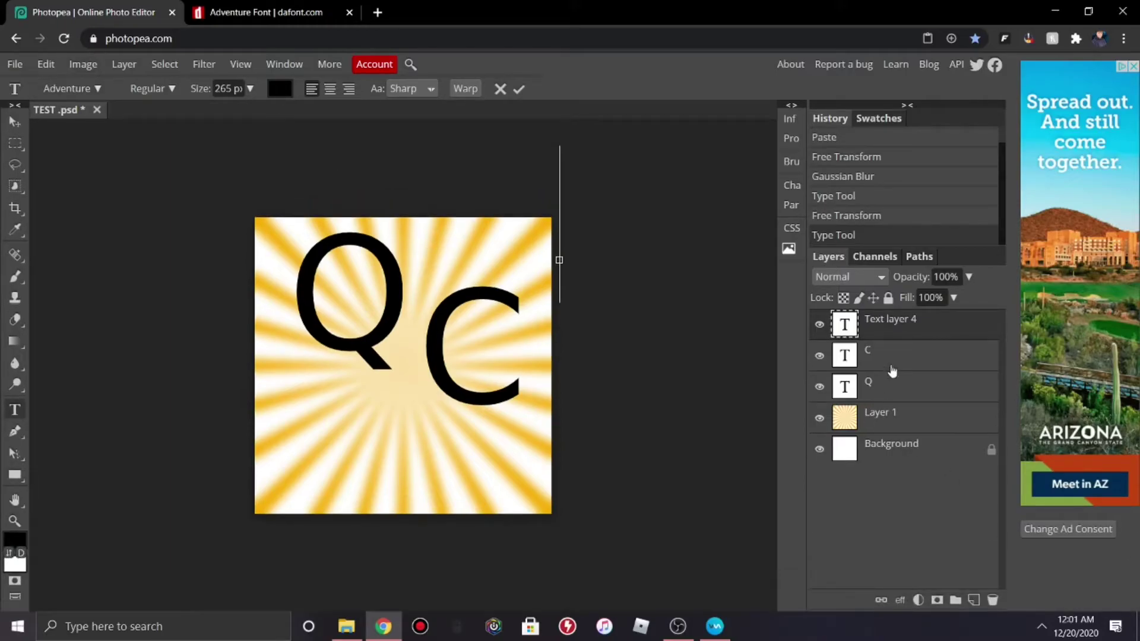
Step: Discard the empty text layer and set the letter C to the Adventure font
{"action": "left_click", "coordinate": [894, 366]}
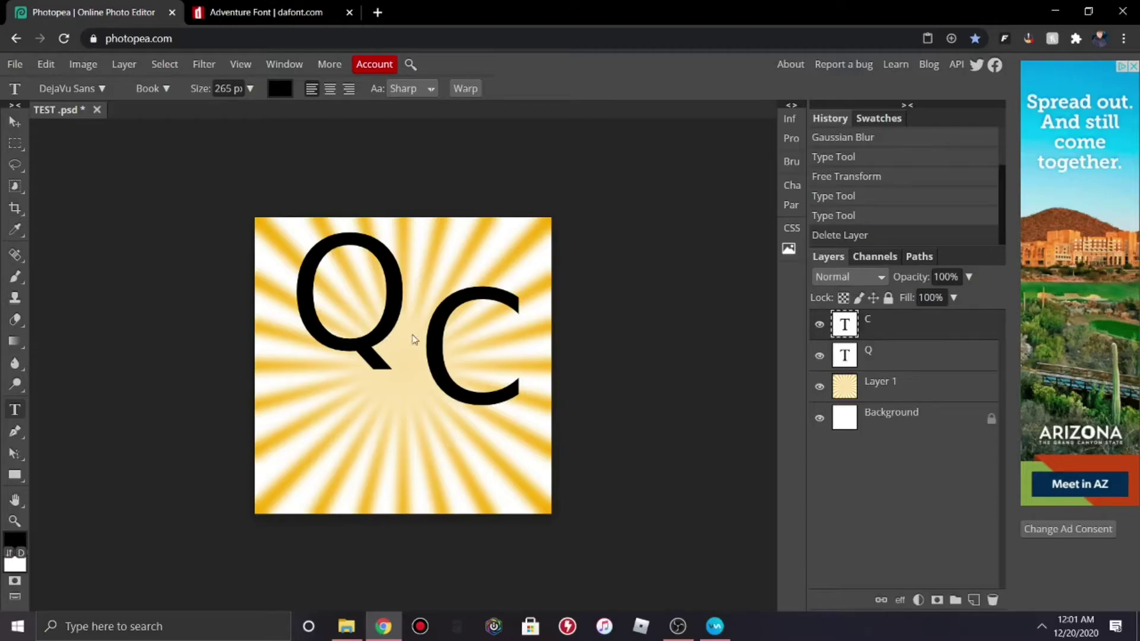
{"action": "left_click", "coordinate": [454, 335]}
{"action": "left_click", "coordinate": [518, 332]}
{"action": "double_click", "coordinate": [476, 341]}
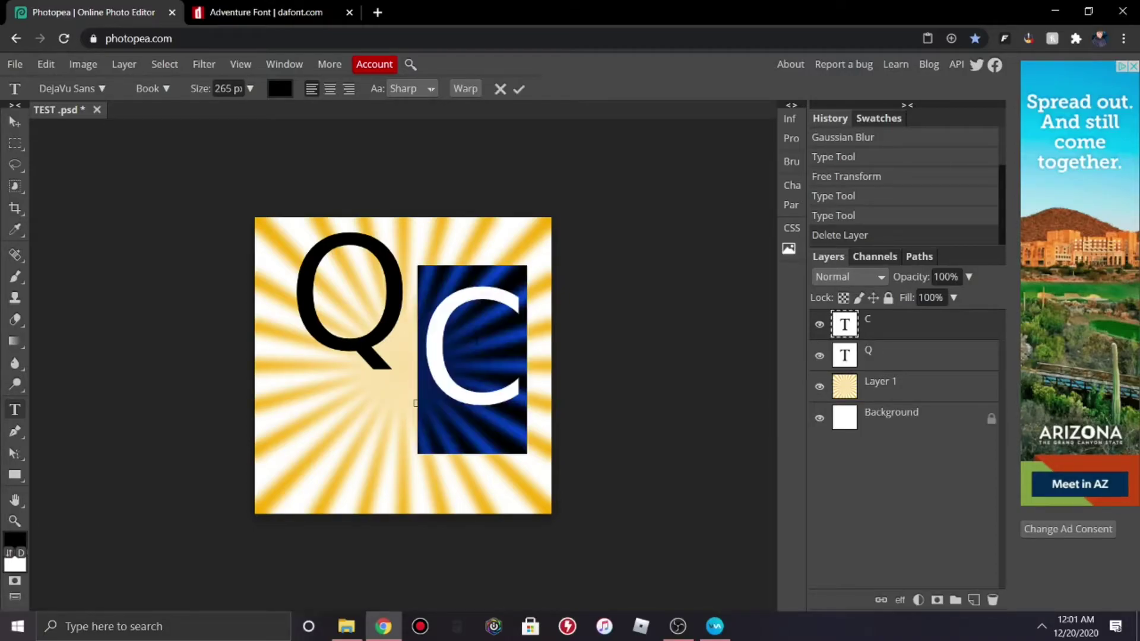
{"action": "left_click", "coordinate": [95, 89]}
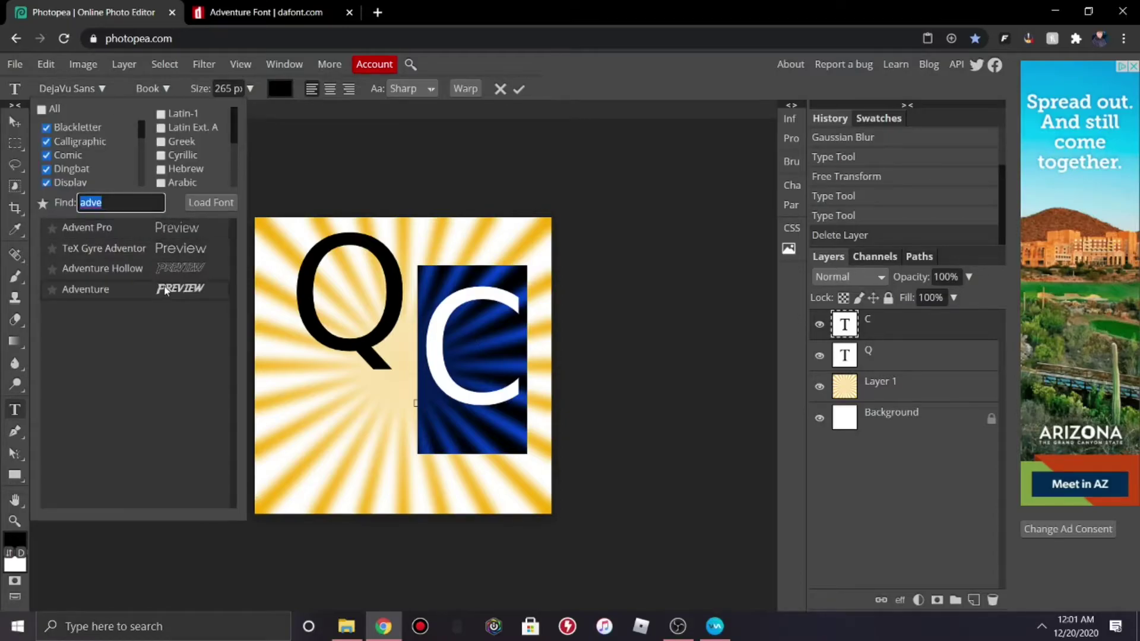
{"action": "left_click", "coordinate": [165, 291]}
{"action": "left_click", "coordinate": [521, 302]}
{"action": "left_click", "coordinate": [519, 90]}
Step: Set the letter Q to the Adventure font as well and commit the text change
{"action": "left_click", "coordinate": [889, 361]}
{"action": "left_click", "coordinate": [81, 83]}
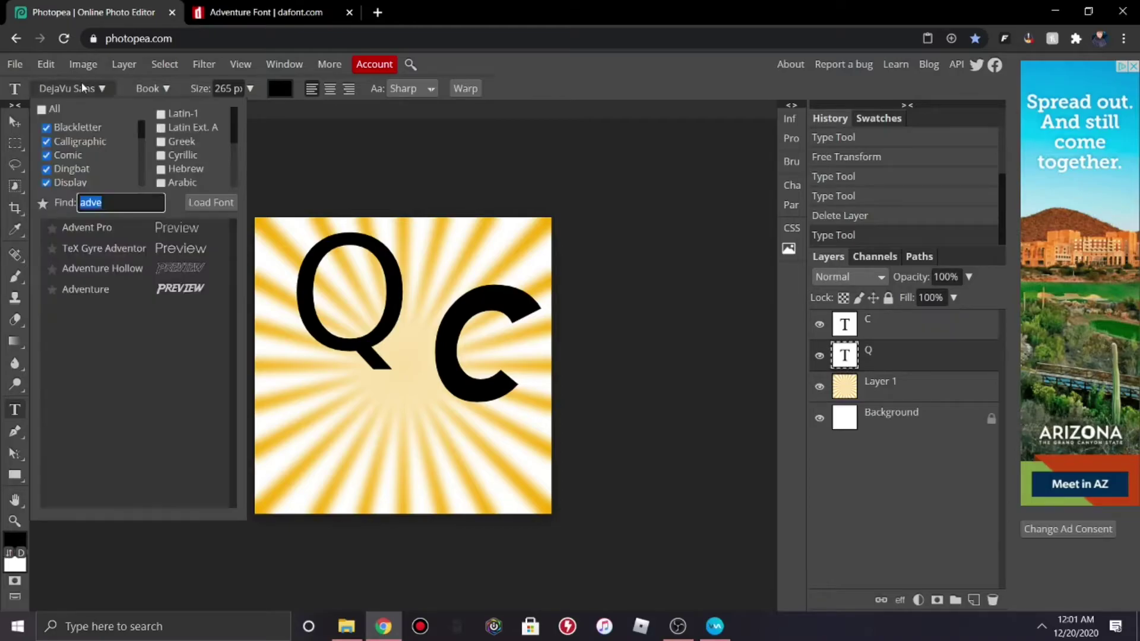
{"action": "left_click", "coordinate": [165, 290]}
{"action": "left_click", "coordinate": [368, 281]}
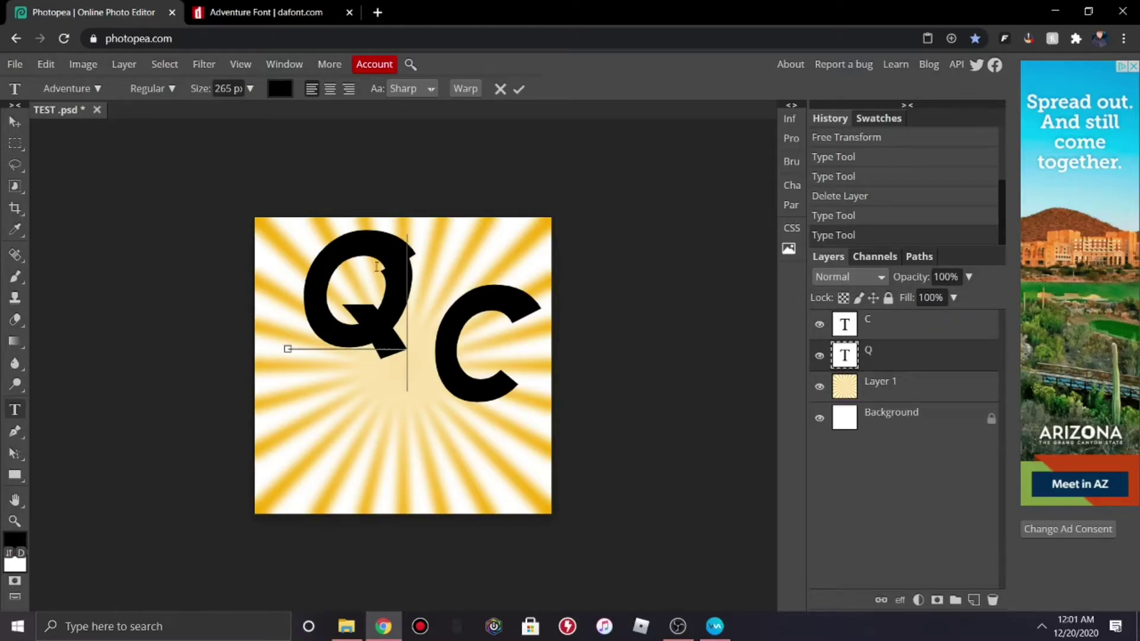
{"action": "left_click", "coordinate": [519, 88]}
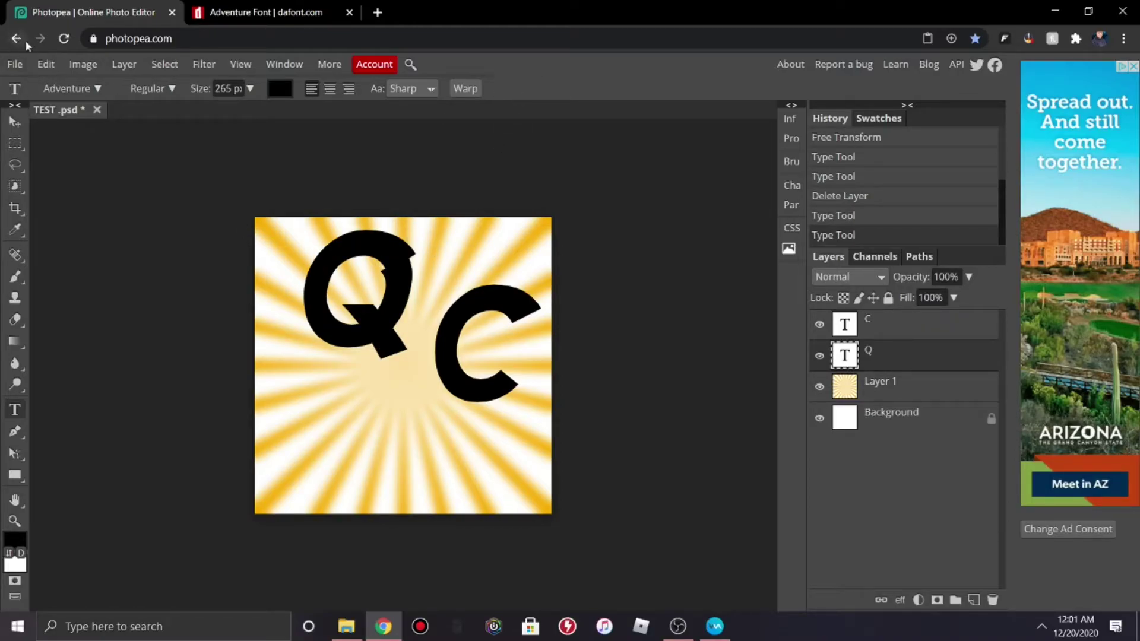
Step: Hide the C layer and enlarge the Q proportionally to about 164%, centred on the canvas
{"action": "left_click", "coordinate": [47, 64]}
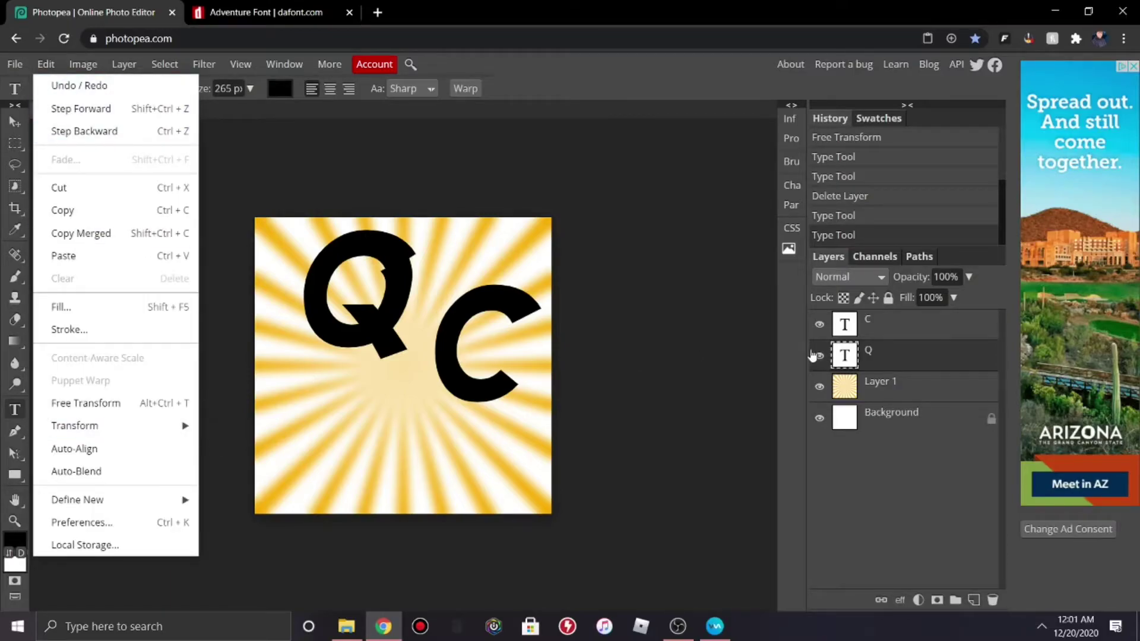
{"action": "left_click", "coordinate": [825, 328]}
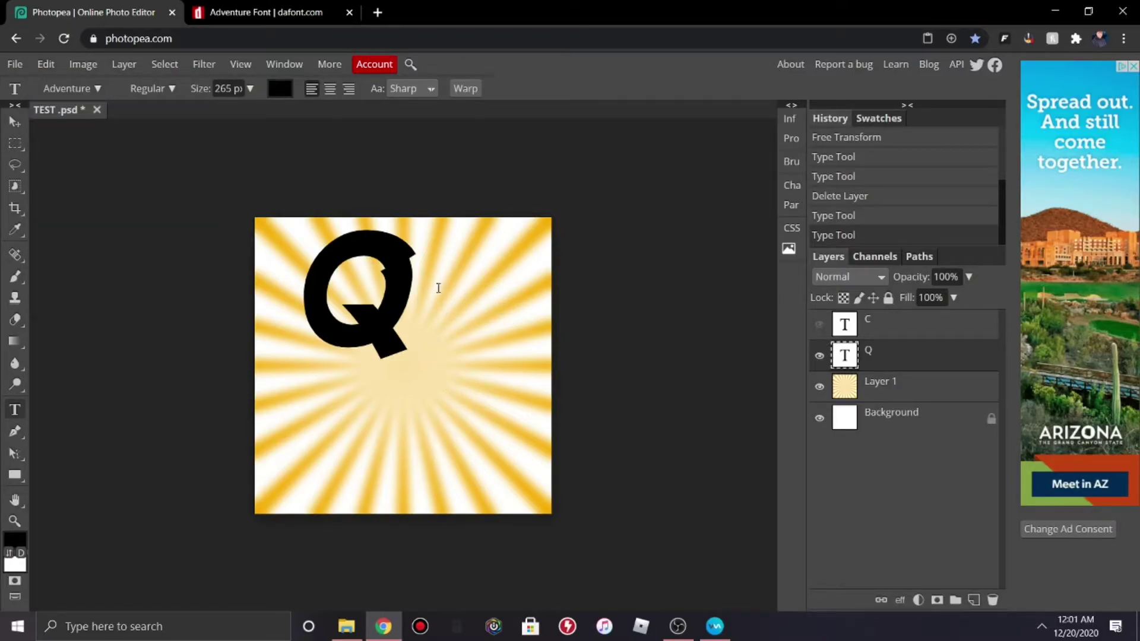
{"action": "left_click", "coordinate": [46, 64]}
{"action": "left_click", "coordinate": [121, 406]}
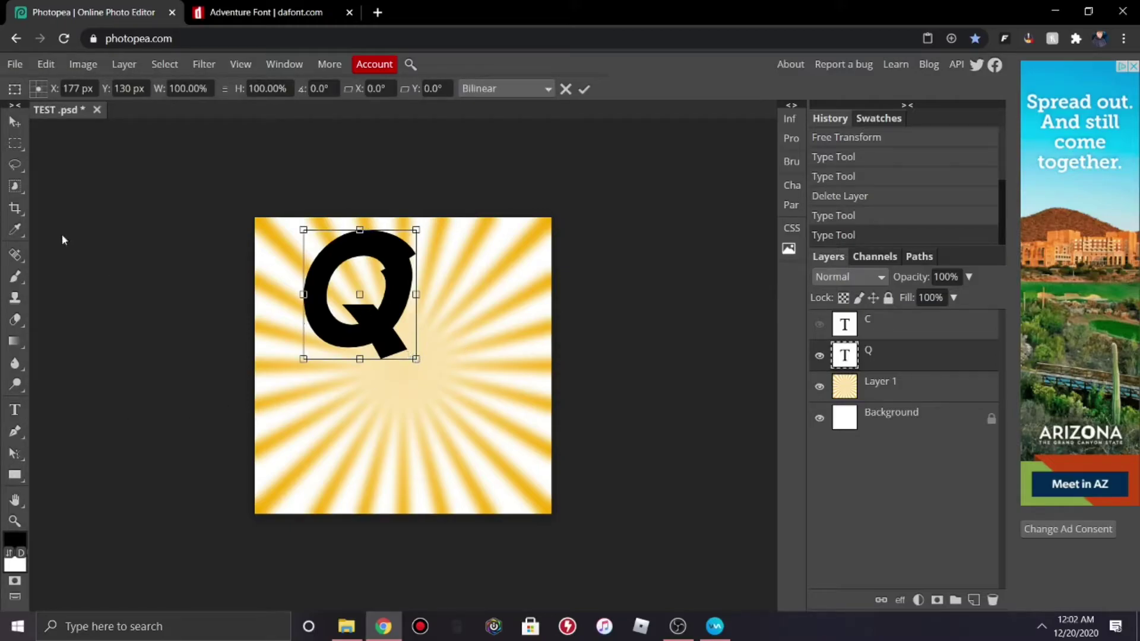
{"action": "left_click", "coordinate": [45, 64]}
{"action": "left_click", "coordinate": [128, 402]}
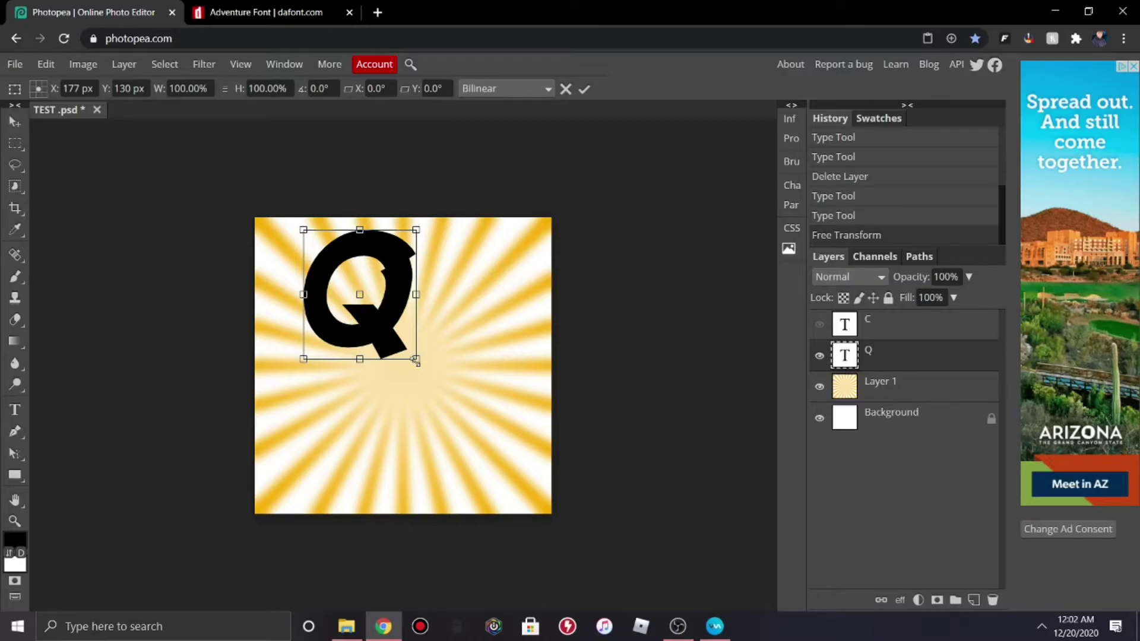
{"action": "left_click_drag", "start_coordinate": [424, 364], "coordinate": [519, 474]}
{"action": "left_click_drag", "start_coordinate": [502, 399], "coordinate": [498, 415]}
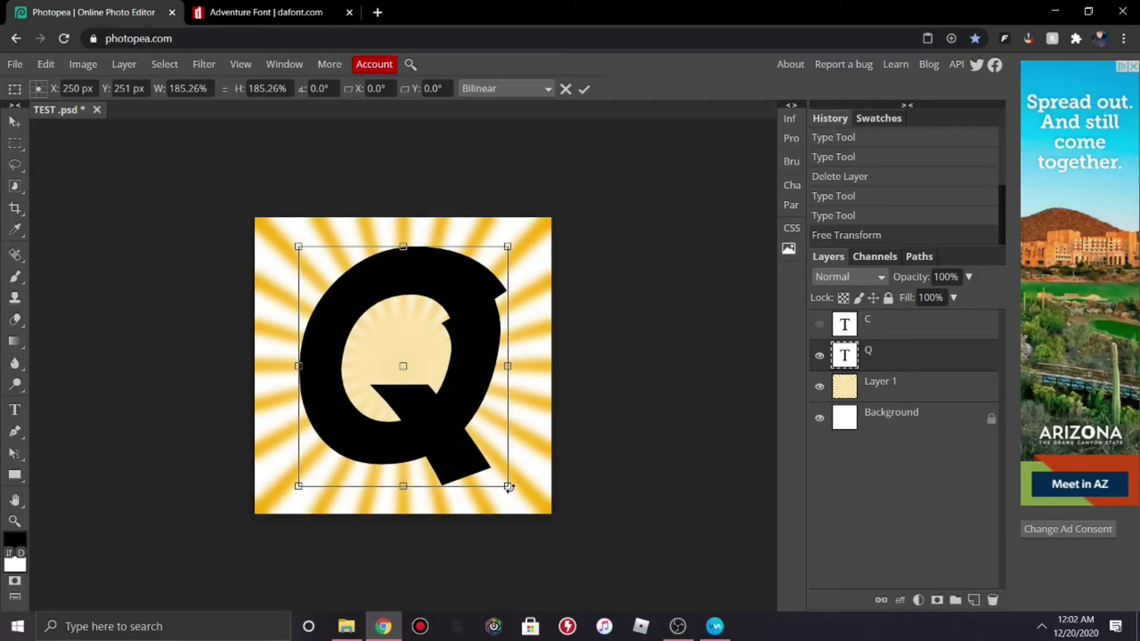
{"action": "left_click_drag", "start_coordinate": [508, 485], "coordinate": [483, 459]}
{"action": "left_click_drag", "start_coordinate": [386, 403], "coordinate": [399, 416]}
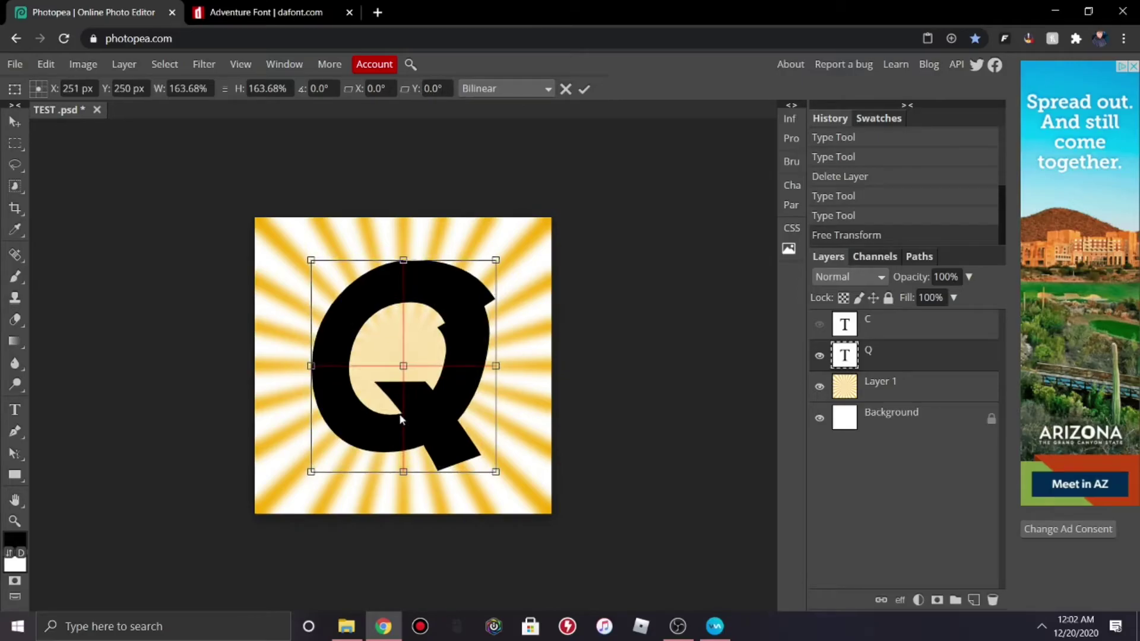
{"action": "left_click", "coordinate": [583, 89]}
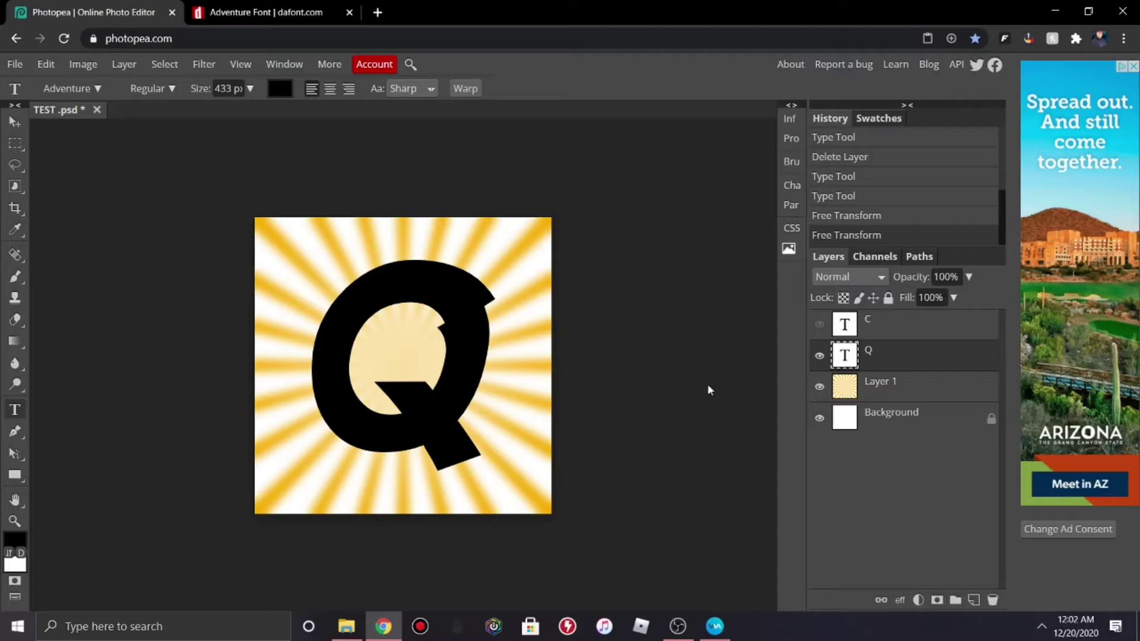
Step: Open the Q layer's blending options and enable the Outer Glow and Color Overlay effects
{"action": "right_click", "coordinate": [920, 353]}
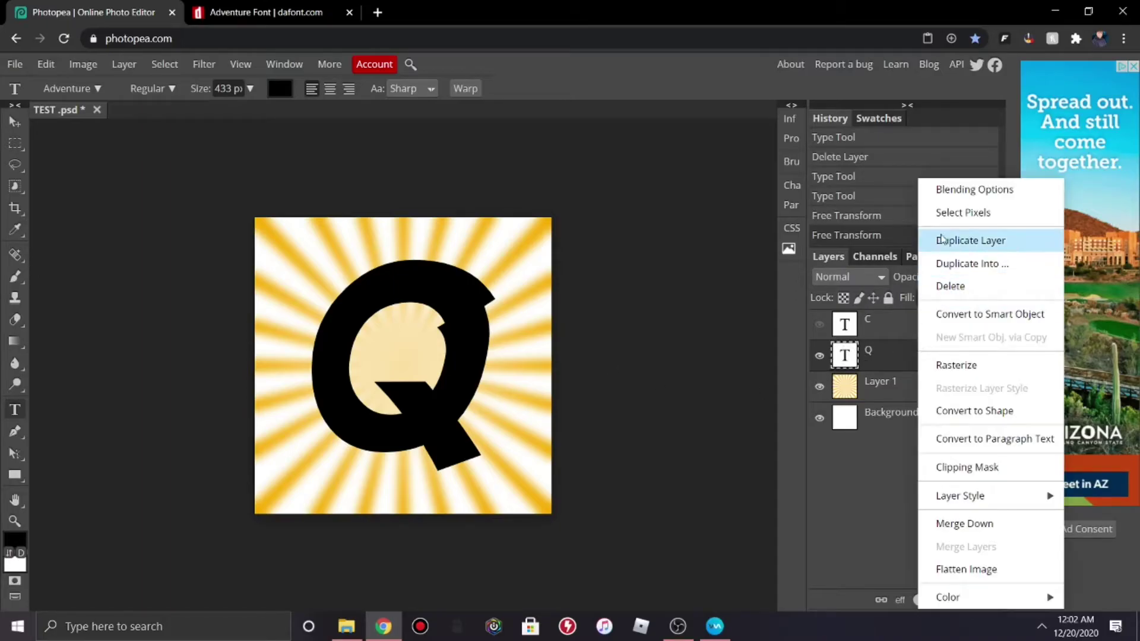
{"action": "left_click", "coordinate": [948, 191]}
{"action": "left_click_drag", "start_coordinate": [497, 177], "coordinate": [1063, 146]}
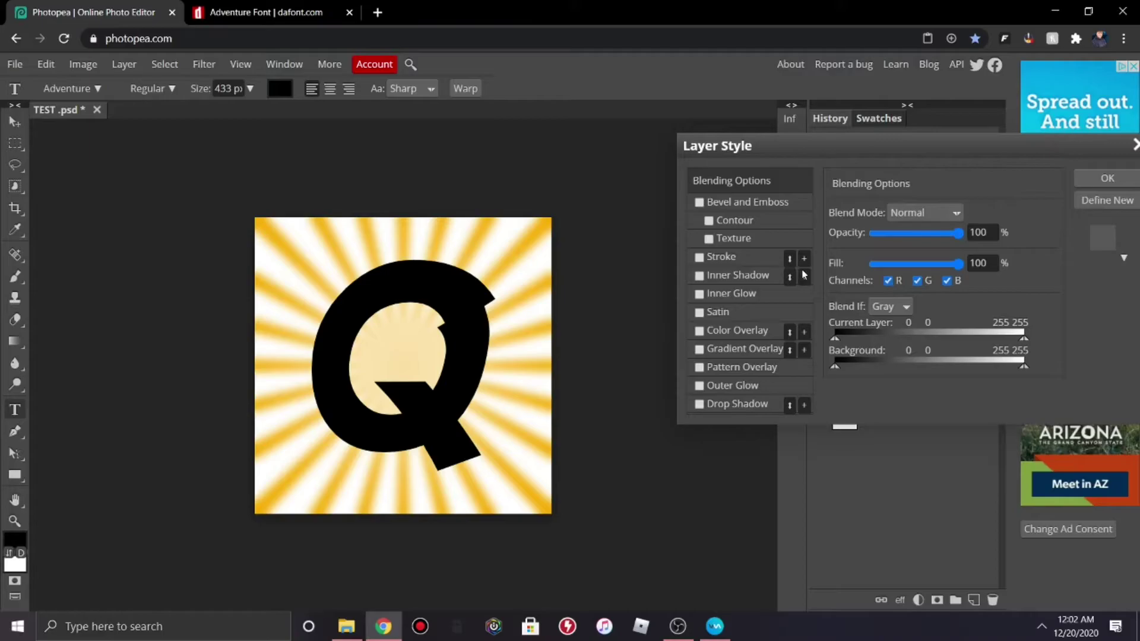
{"action": "left_click", "coordinate": [700, 386]}
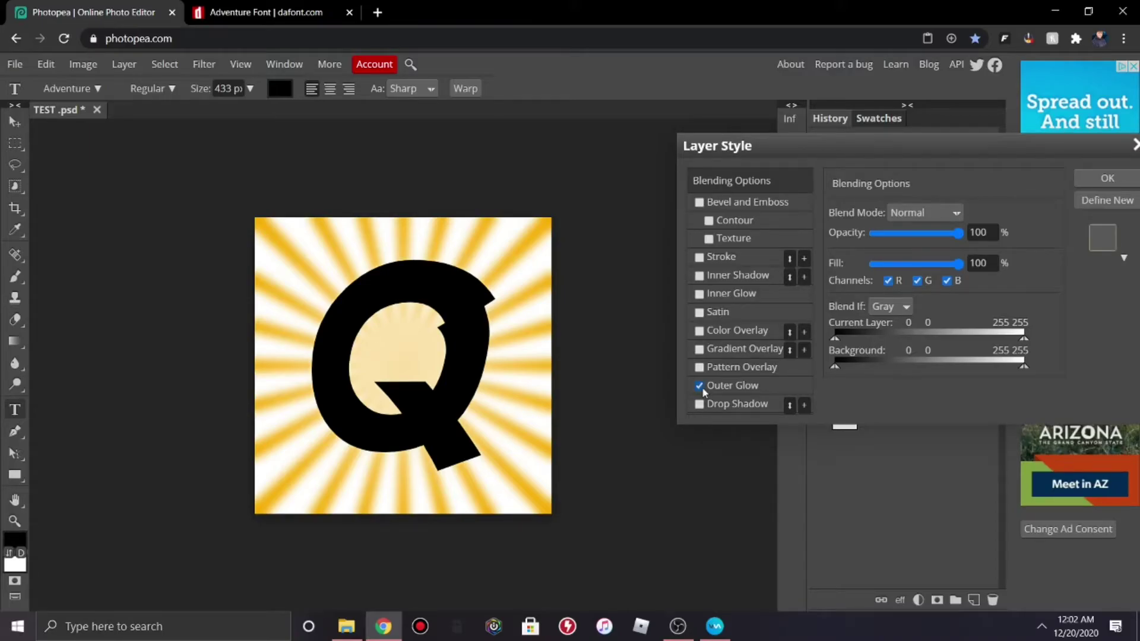
{"action": "left_click", "coordinate": [700, 331]}
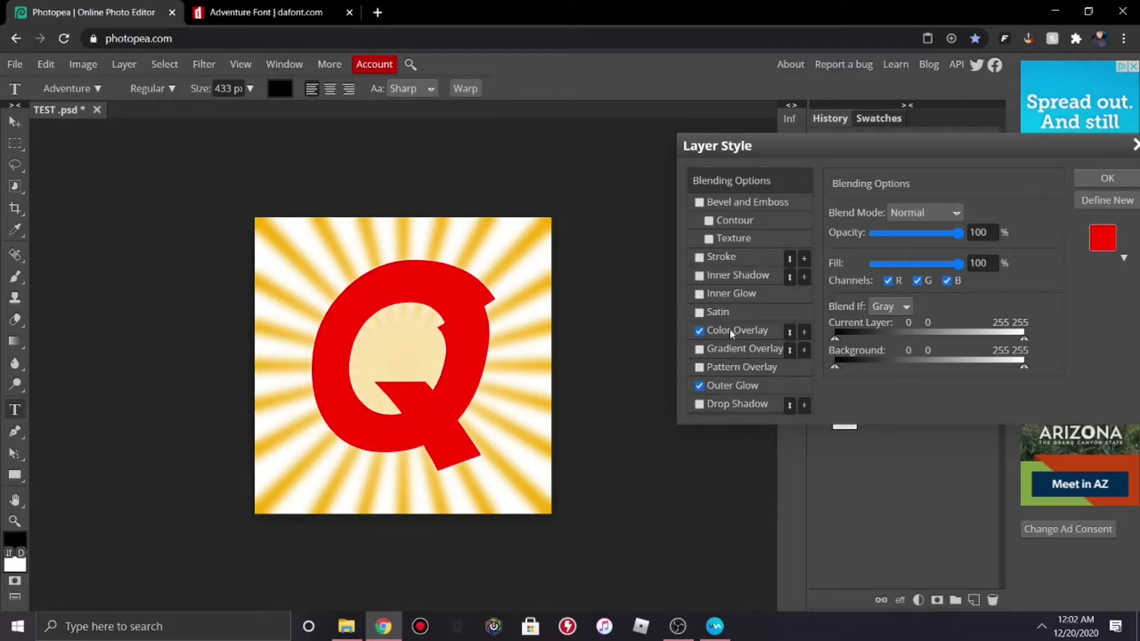
Step: Try several preset colours for the Q's colour overlay and settle on black (000000)
{"action": "left_click", "coordinate": [729, 328]}
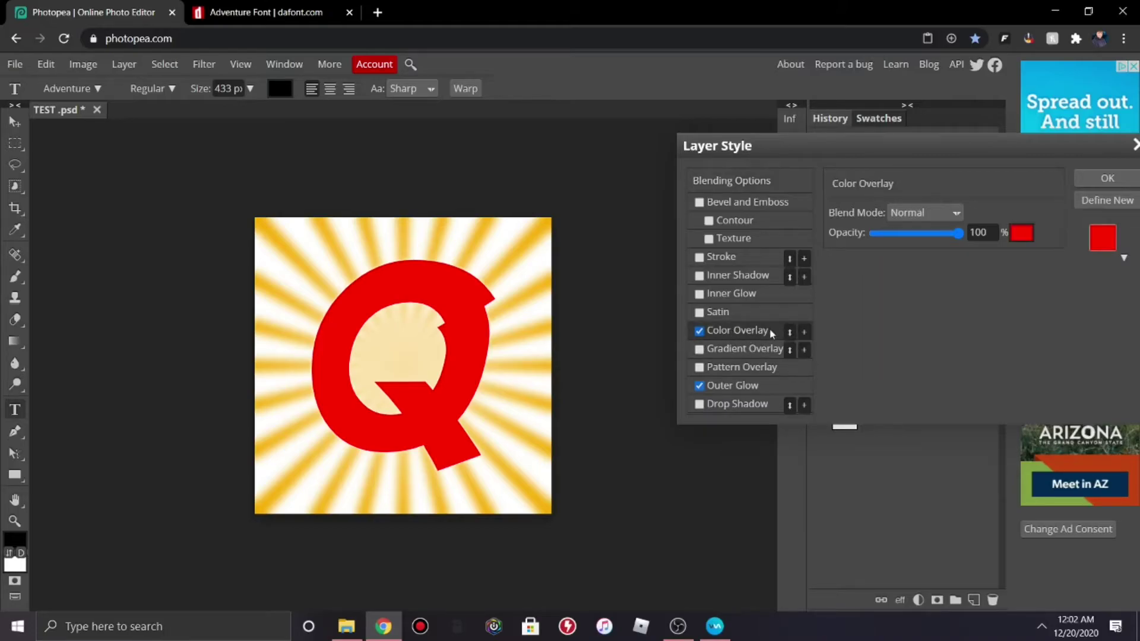
{"action": "left_click", "coordinate": [1021, 239]}
{"action": "left_click_drag", "start_coordinate": [416, 288], "coordinate": [893, 150]}
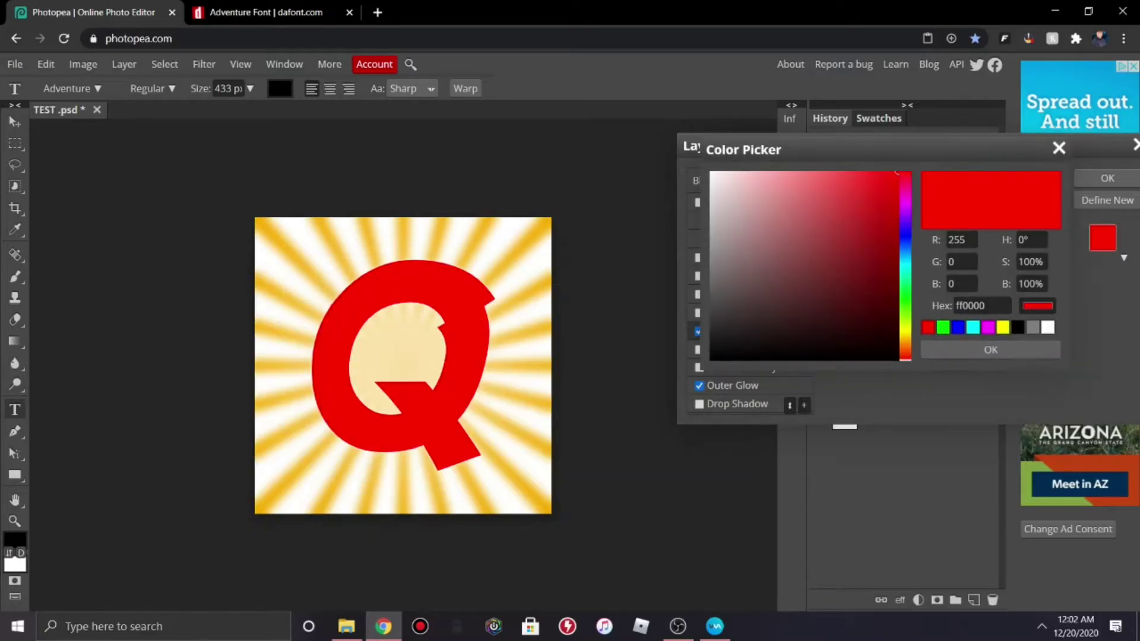
{"action": "left_click", "coordinate": [1018, 328]}
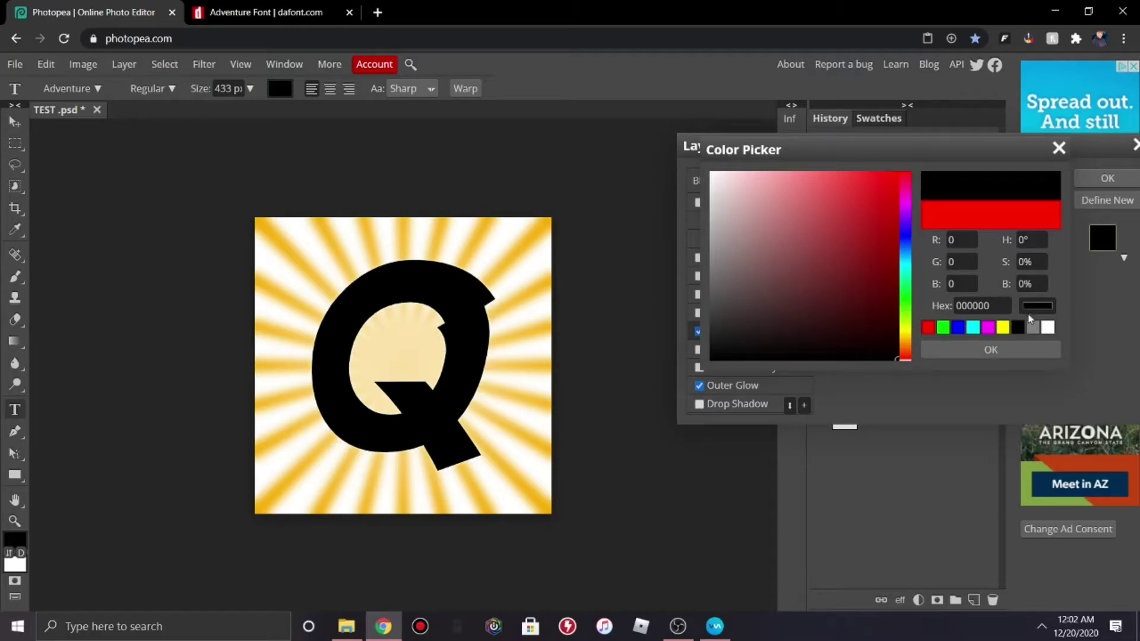
{"action": "left_click", "coordinate": [1046, 327]}
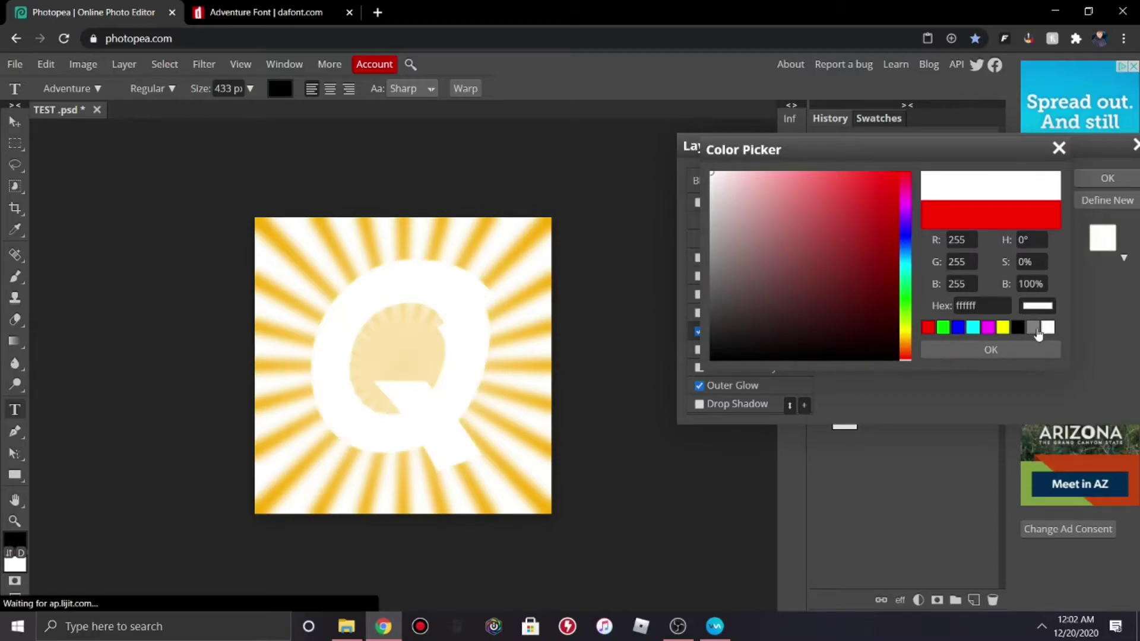
{"action": "left_click", "coordinate": [1004, 328]}
{"action": "left_click", "coordinate": [944, 328]}
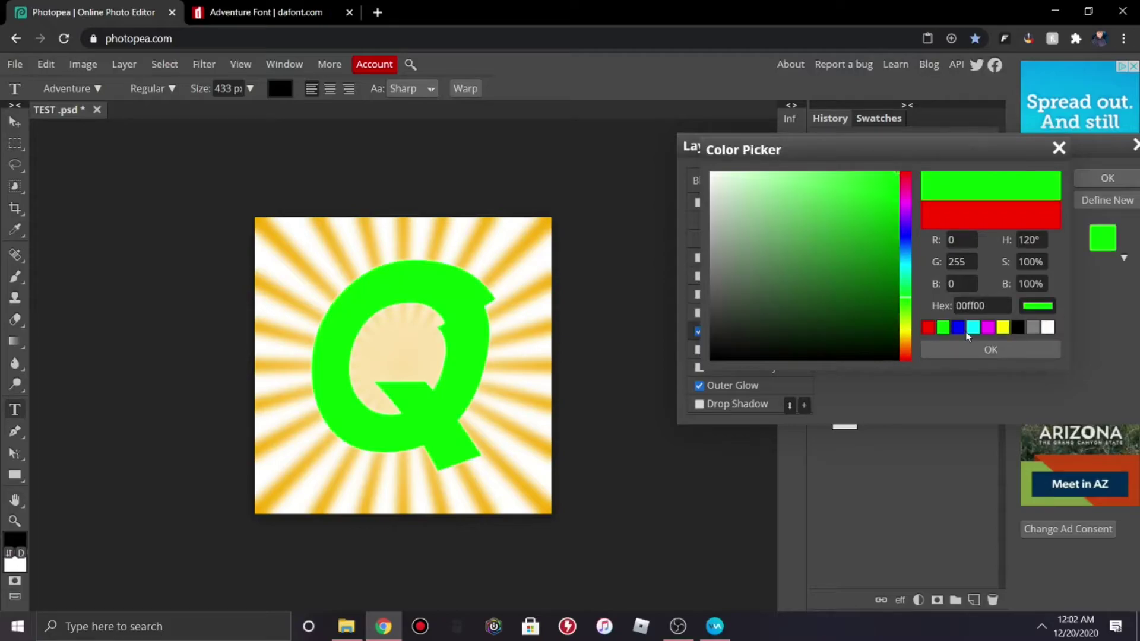
{"action": "left_click", "coordinate": [958, 328]}
{"action": "left_click", "coordinate": [1018, 328]}
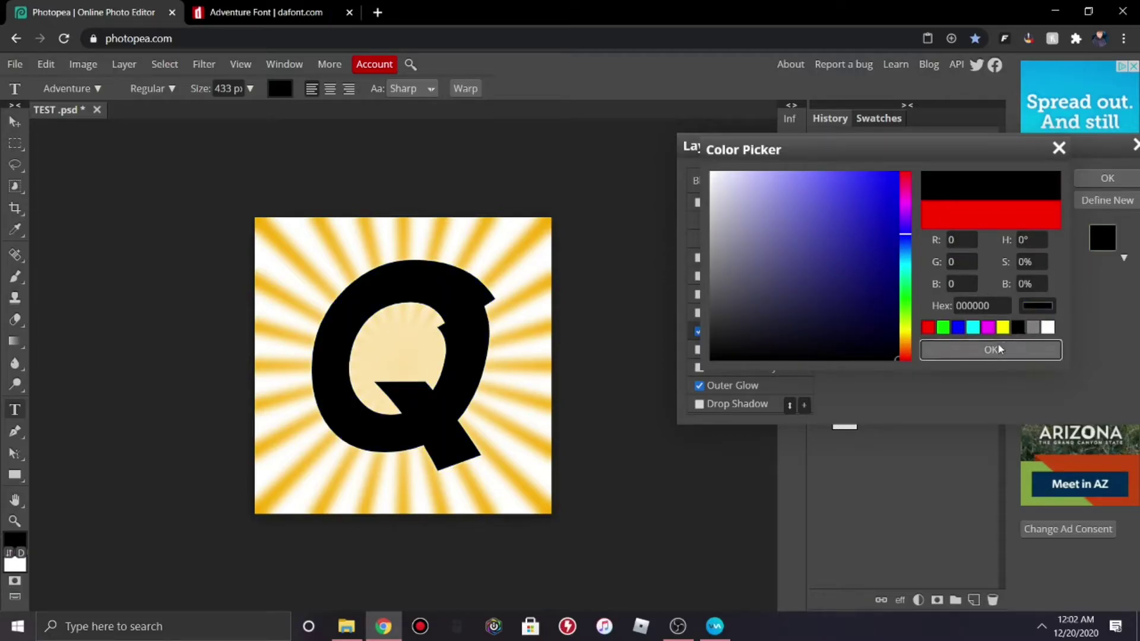
{"action": "left_click", "coordinate": [1001, 349]}
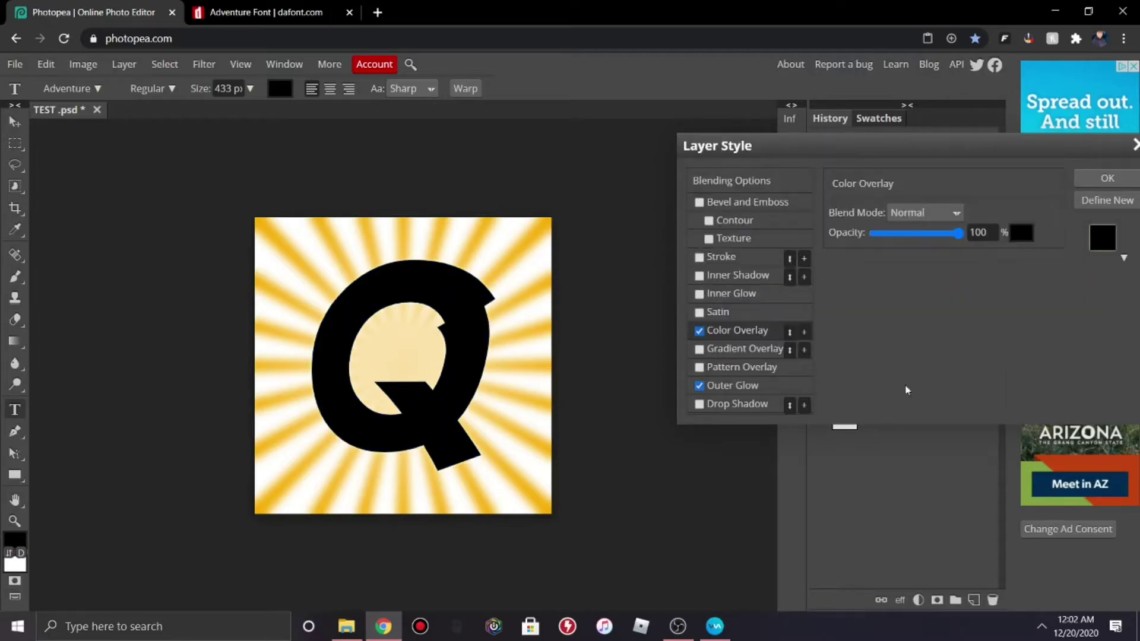
Step: Set the Q's outer glow to Normal blend mode with the yellow colour ffff00
{"action": "left_click", "coordinate": [713, 387]}
{"action": "left_click", "coordinate": [917, 214]}
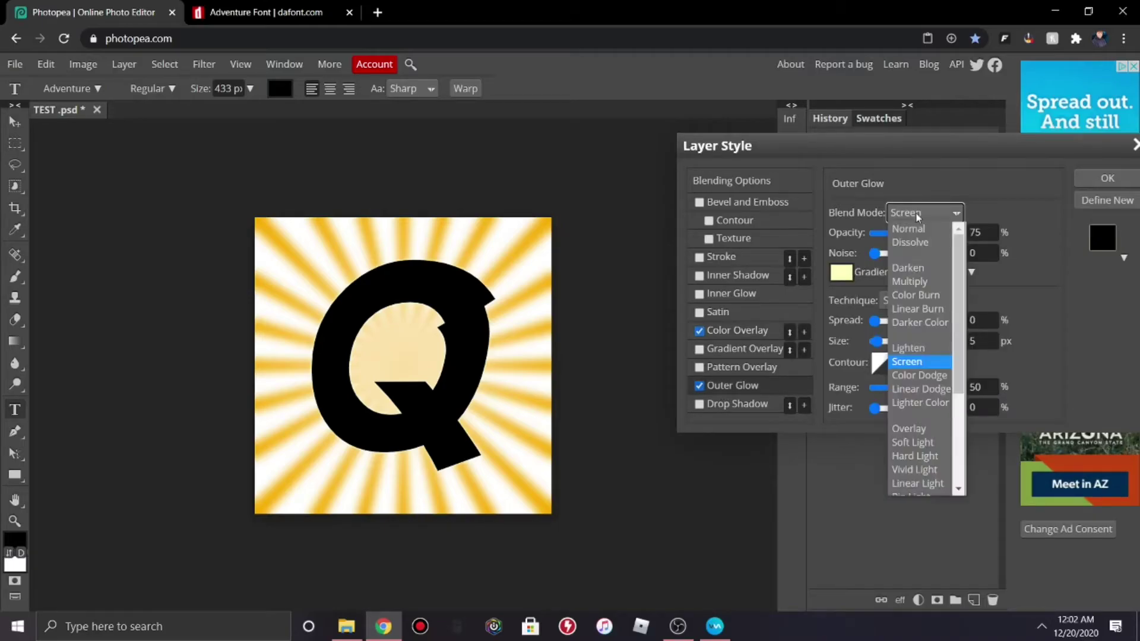
{"action": "left_click", "coordinate": [909, 229]}
{"action": "left_click", "coordinate": [842, 277]}
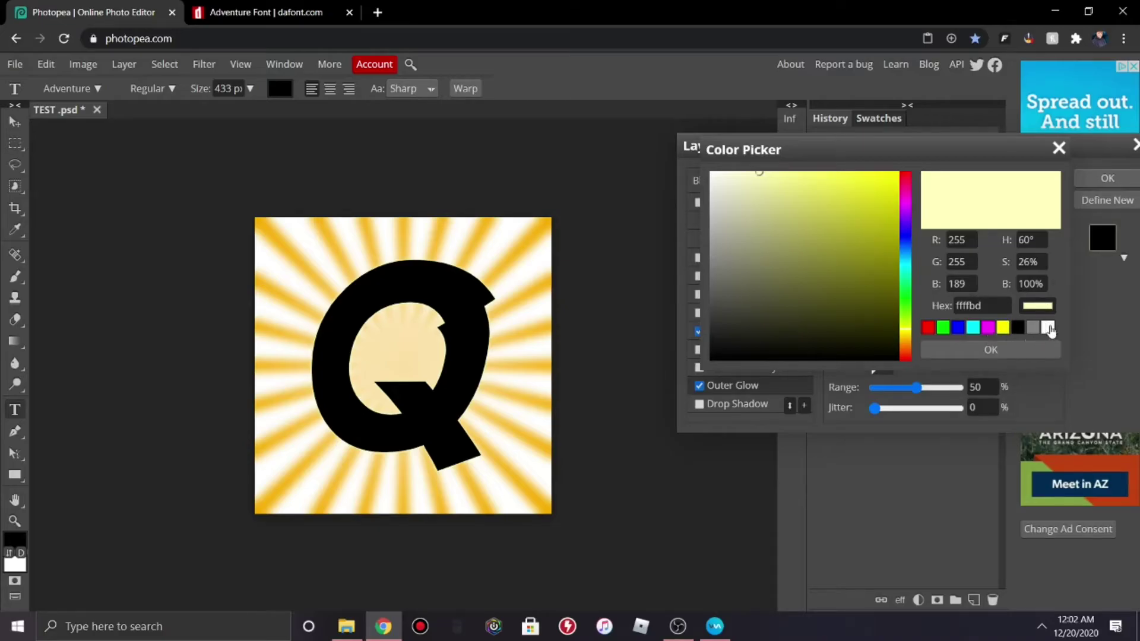
{"action": "left_click", "coordinate": [988, 328]}
{"action": "left_click", "coordinate": [929, 328]}
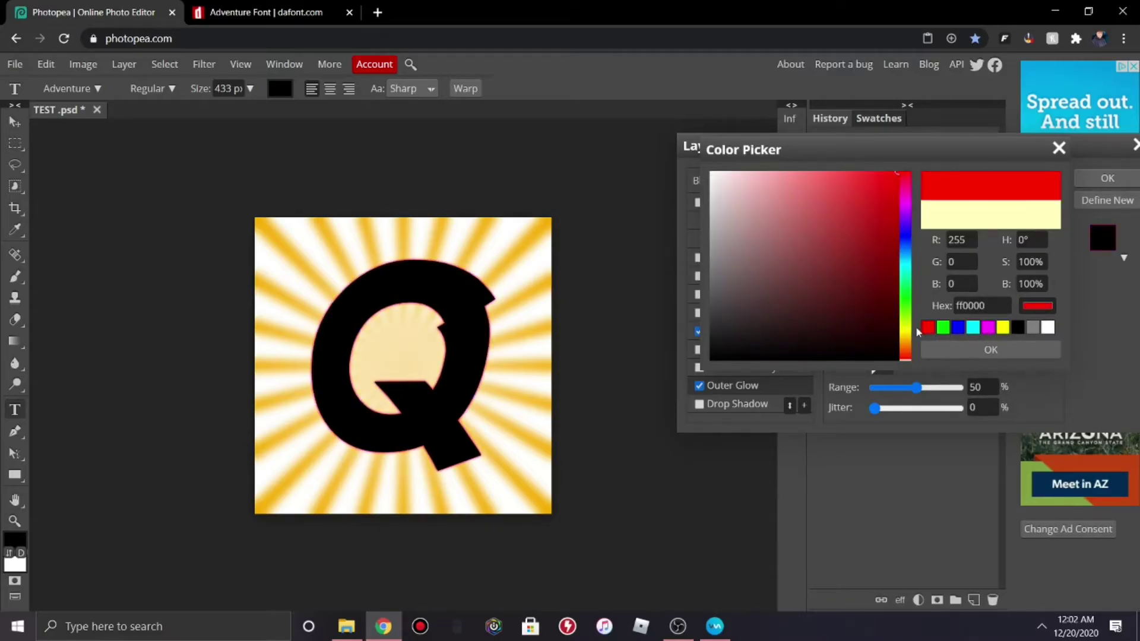
{"action": "left_click", "coordinate": [1002, 329]}
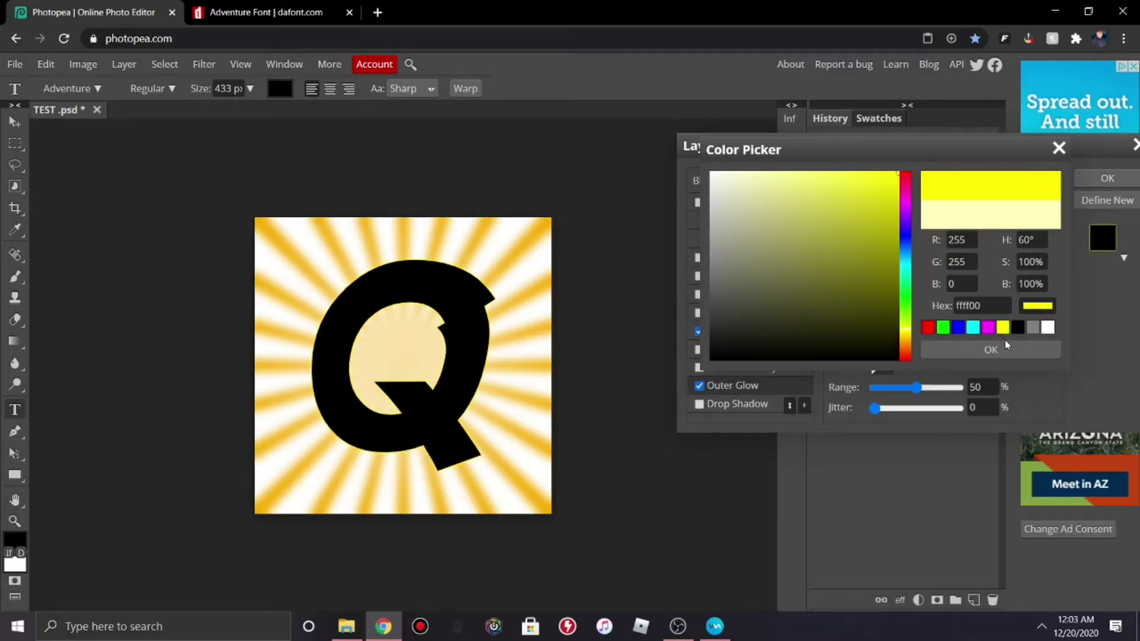
{"action": "left_click", "coordinate": [1006, 349]}
Step: Set the outer glow's spread to 6% and its size to 25 px
{"action": "left_click", "coordinate": [983, 319]}
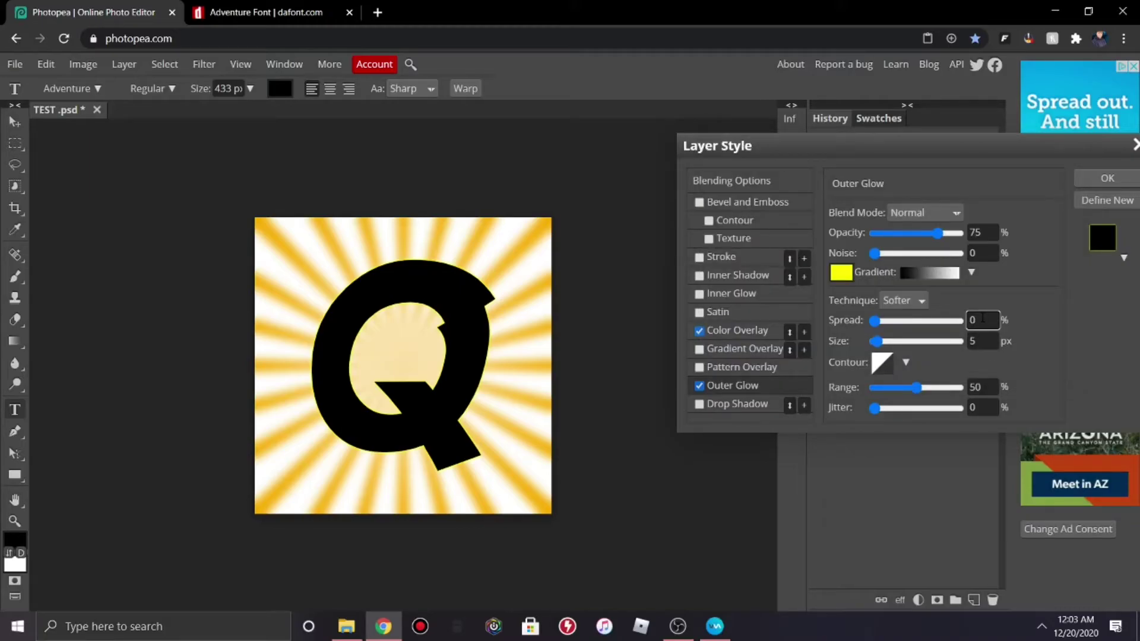
{"action": "type", "text": "6"}
{"action": "left_click", "coordinate": [985, 337]}
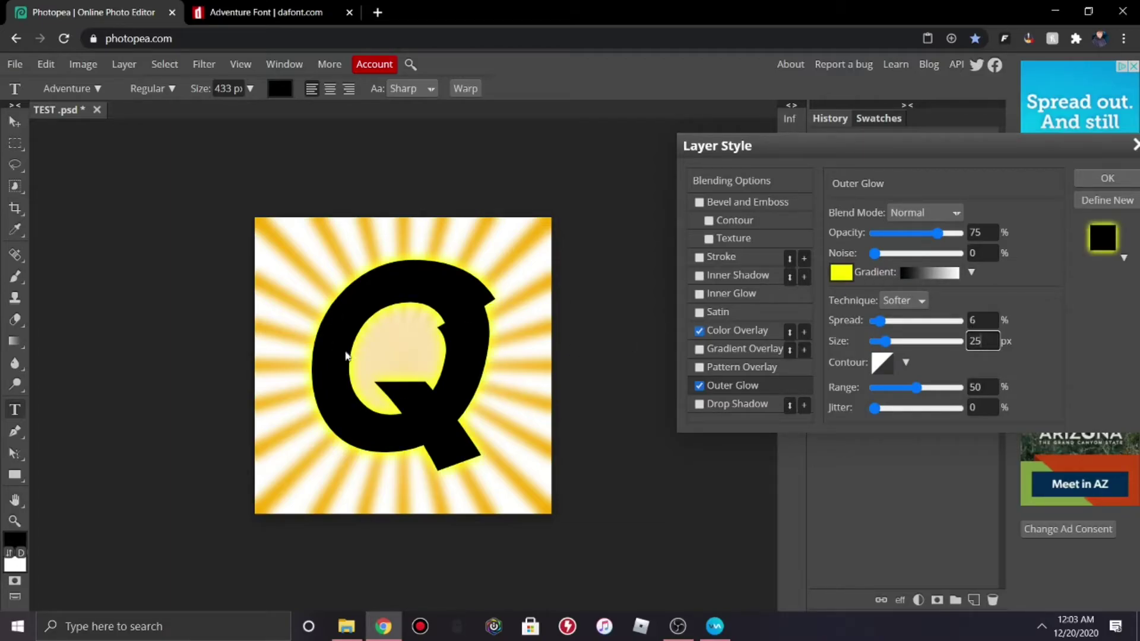
Step: Change the outer glow colour to the duller yellow e4e42e and apply the layer style to the Q
{"action": "left_click", "coordinate": [841, 272]}
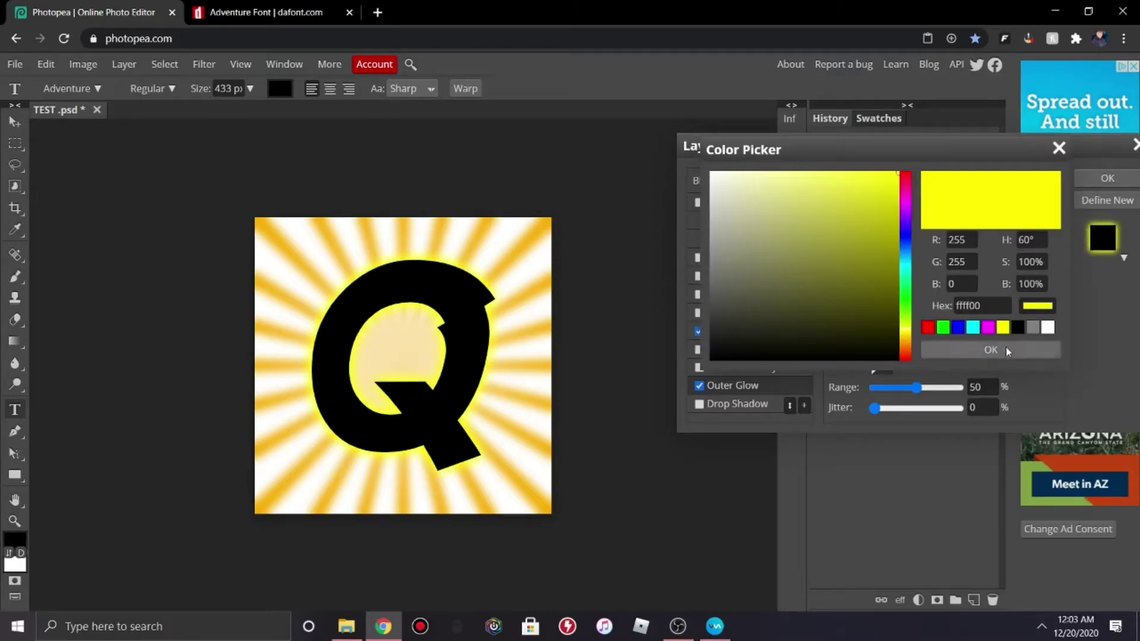
{"action": "left_click_drag", "start_coordinate": [835, 279], "coordinate": [864, 191]}
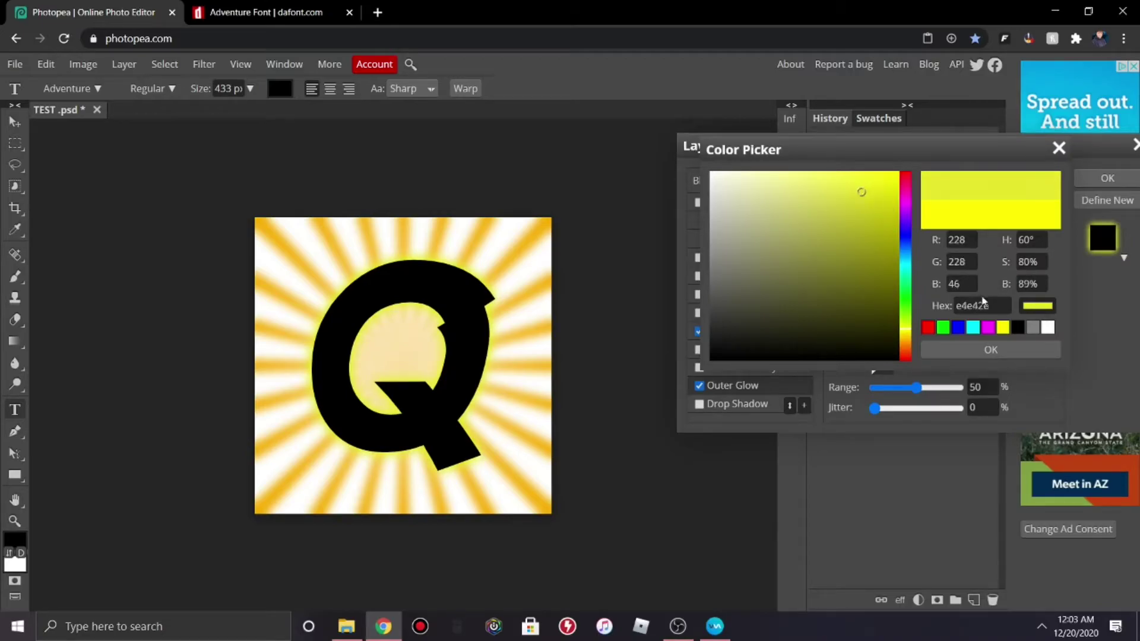
{"action": "left_click", "coordinate": [991, 350]}
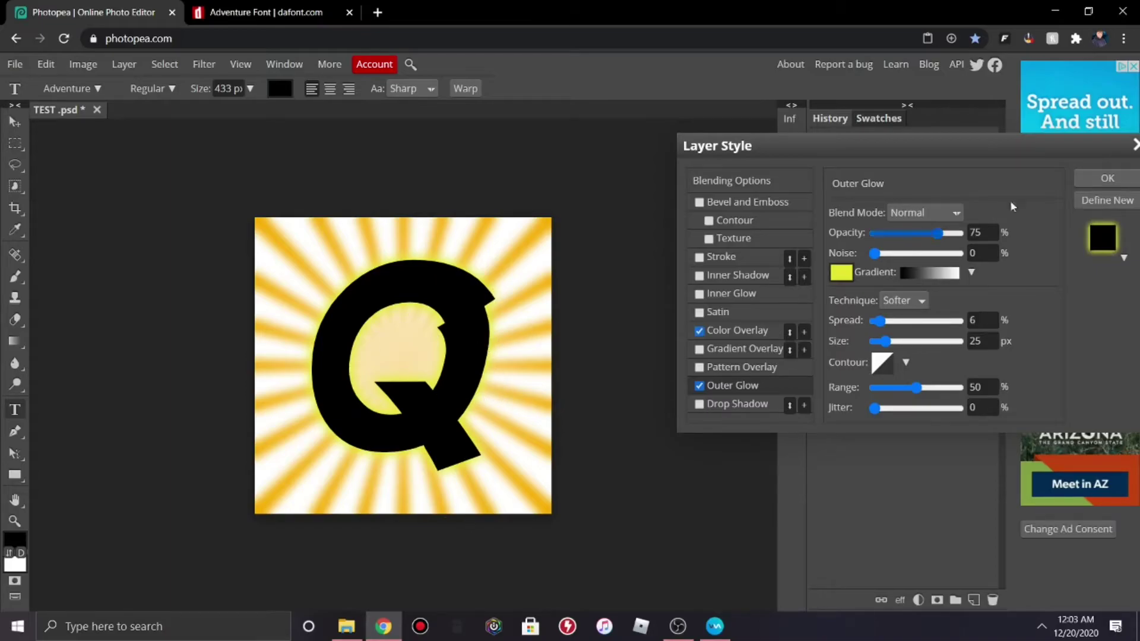
{"action": "left_click", "coordinate": [1077, 180]}
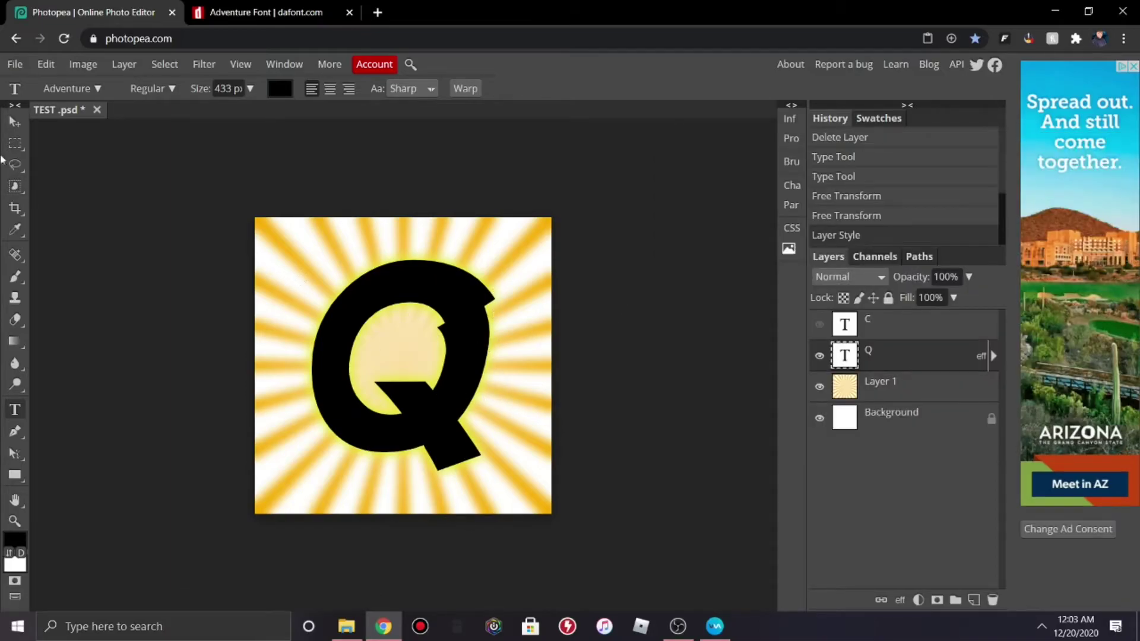
Step: Rotate the Q by about -10.4° with Free Transform and apply the rotation
{"action": "left_click", "coordinate": [46, 64]}
{"action": "left_click", "coordinate": [127, 402]}
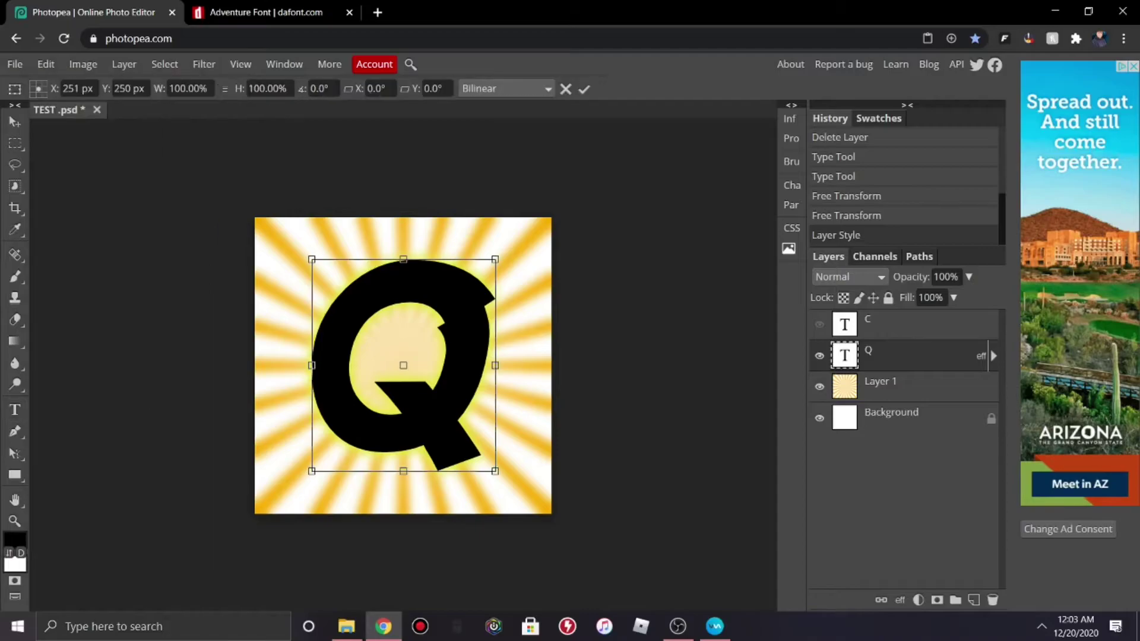
{"action": "left_click_drag", "start_coordinate": [504, 455], "coordinate": [526, 439]}
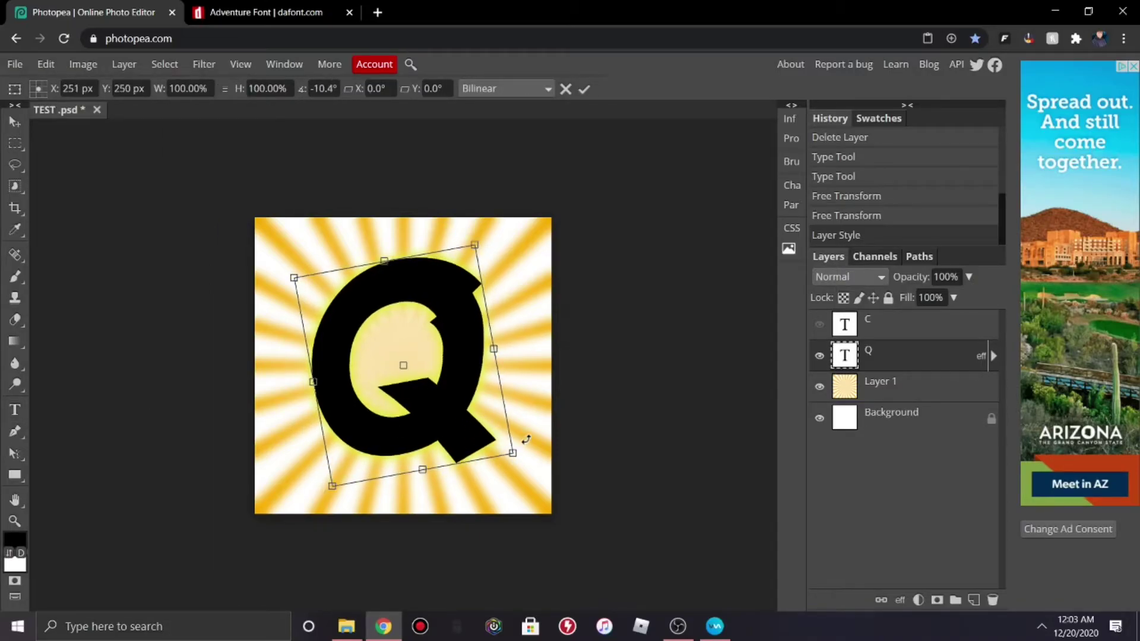
{"action": "left_click", "coordinate": [583, 89]}
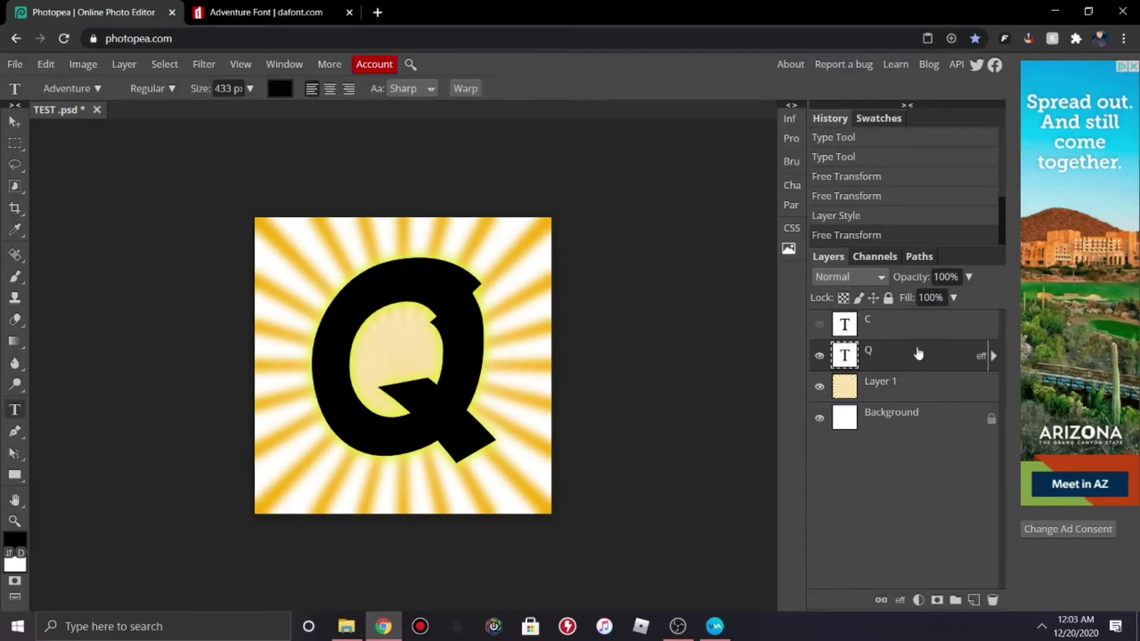
Step: Change the Q's colour overlay to white and apply the layer style
{"action": "right_click", "coordinate": [915, 351]}
{"action": "left_click", "coordinate": [974, 189]}
{"action": "left_click", "coordinate": [743, 332]}
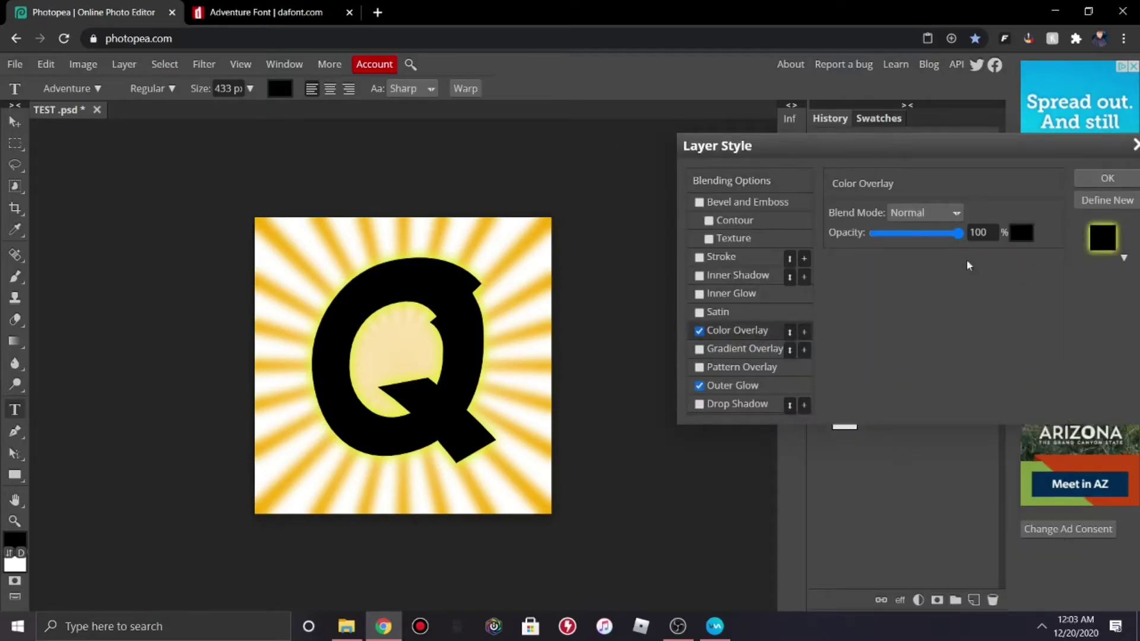
{"action": "left_click", "coordinate": [1022, 233]}
{"action": "left_click", "coordinate": [1052, 328]}
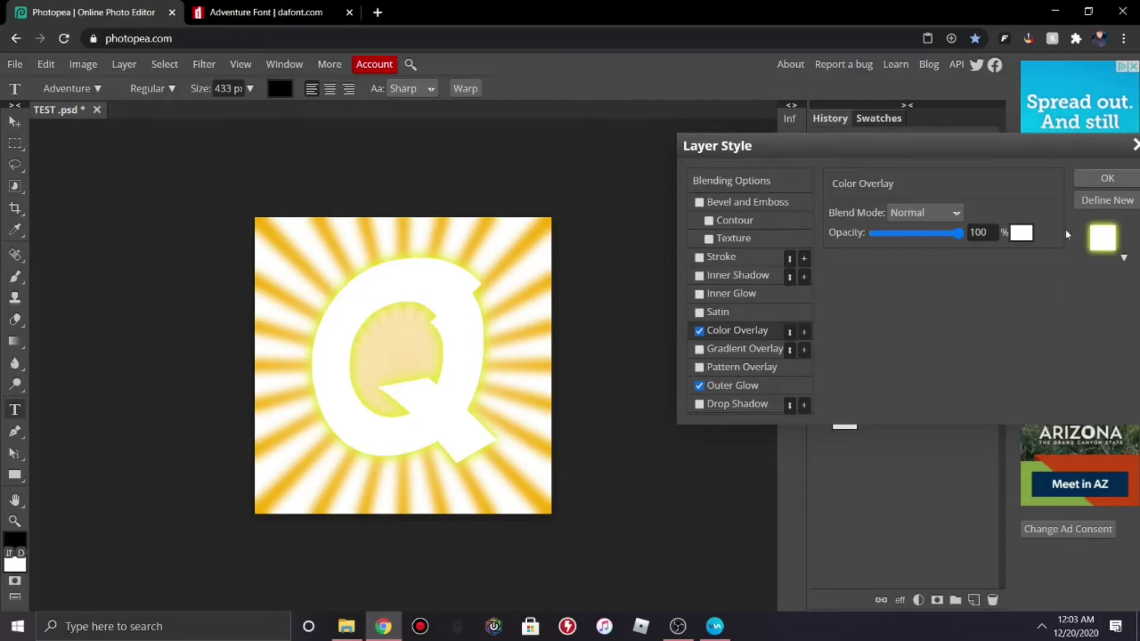
{"action": "left_click", "coordinate": [1104, 178]}
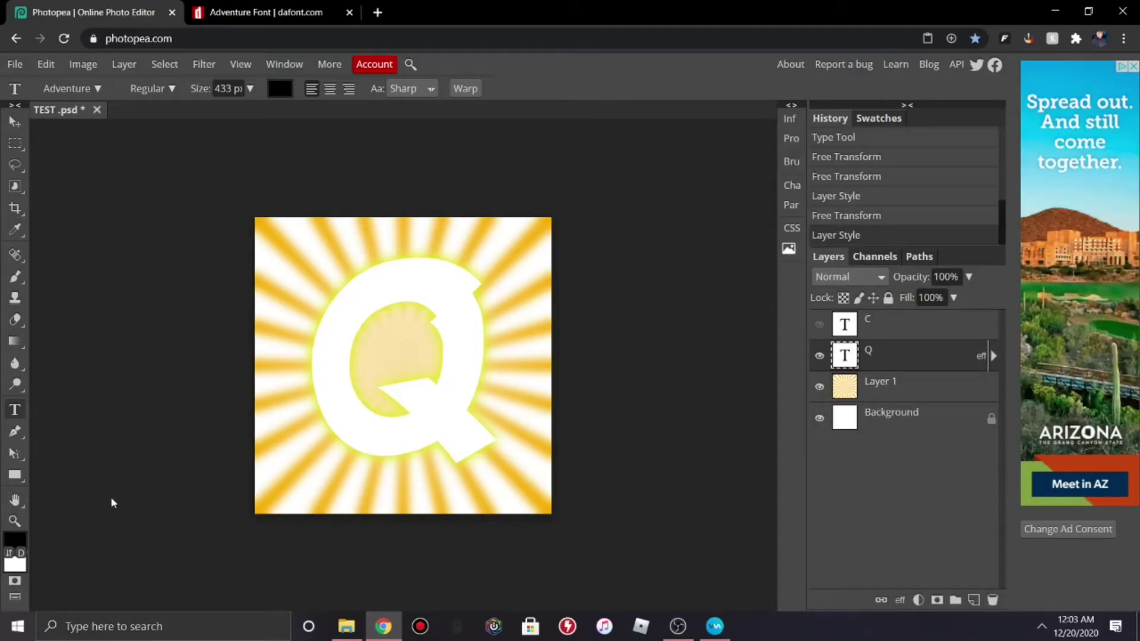
Step: Draw a red-filled circle over the Q with the Ellipse tool, leaving a margin inside the canvas edges
{"action": "right_click", "coordinate": [13, 479]}
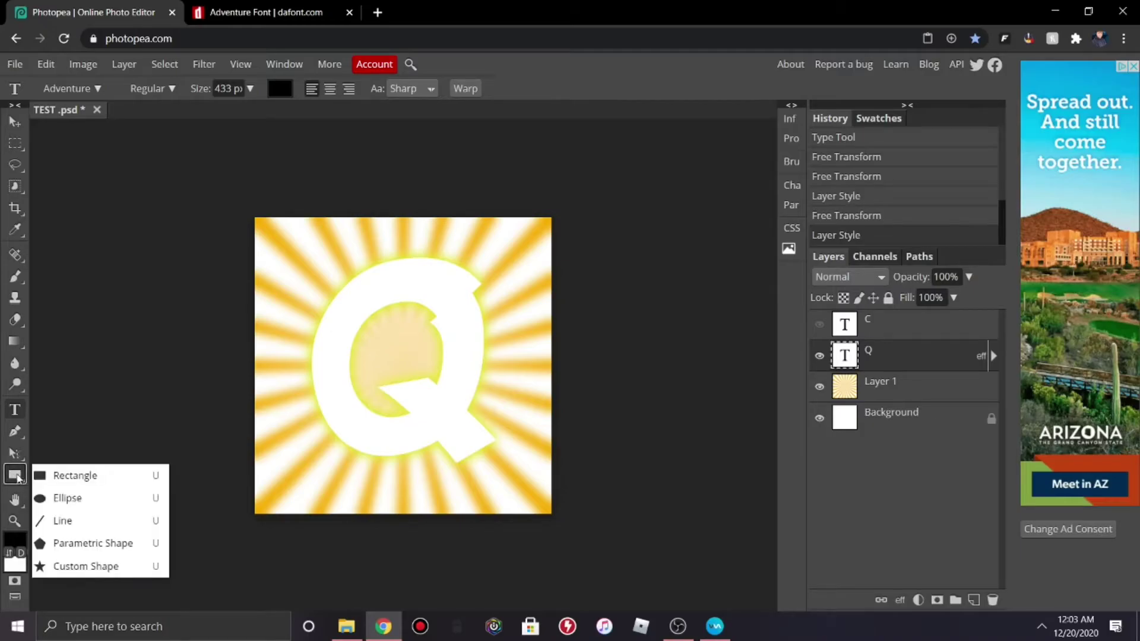
{"action": "left_click", "coordinate": [80, 499]}
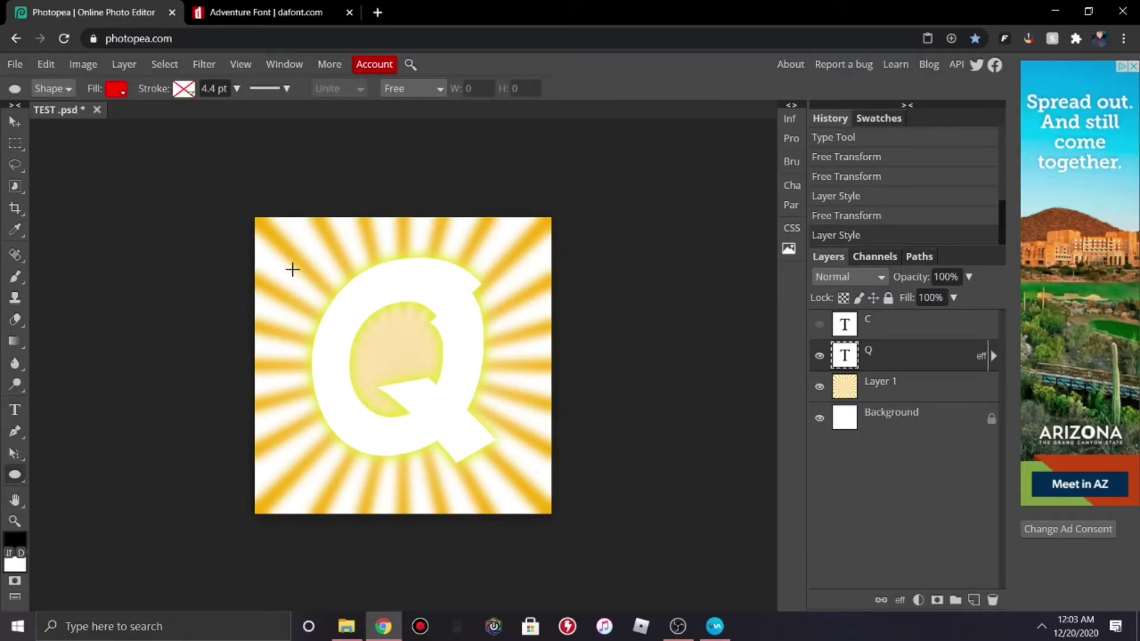
{"action": "left_click_drag", "start_coordinate": [292, 262], "coordinate": [554, 479]}
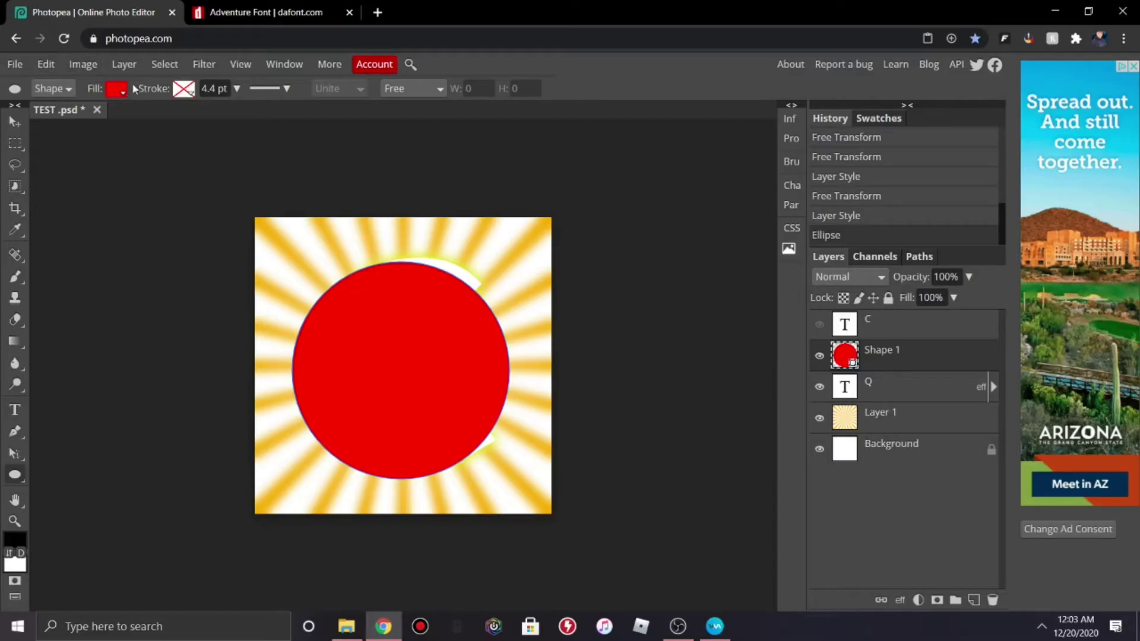
Step: Remove the circle's fill and give it a solid white stroke
{"action": "left_click", "coordinate": [108, 90]}
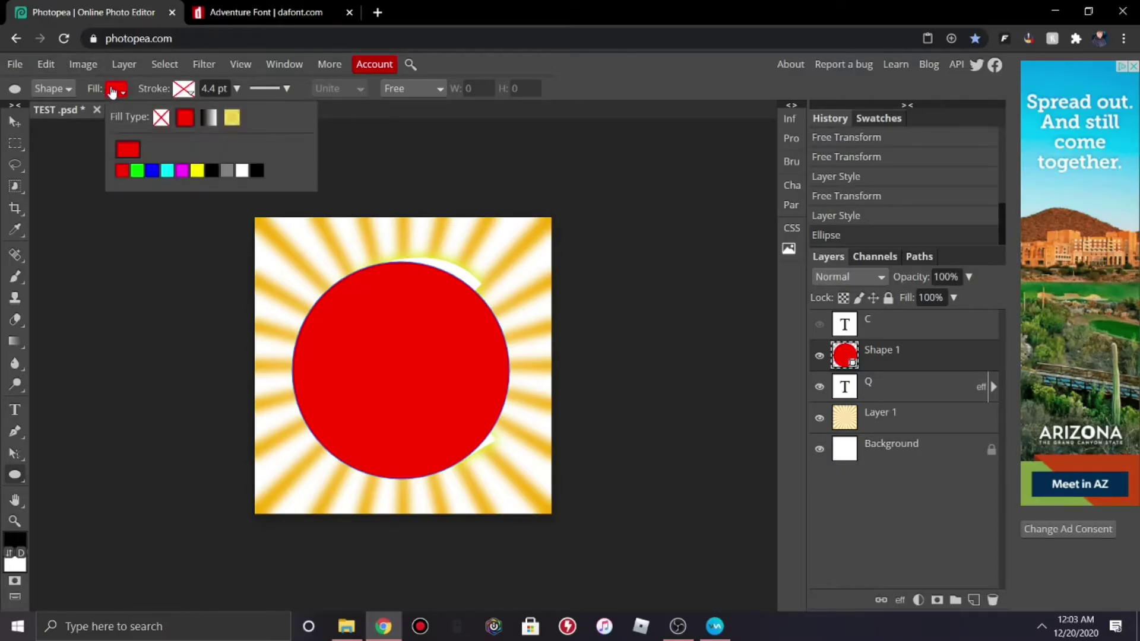
{"action": "left_click", "coordinate": [161, 118]}
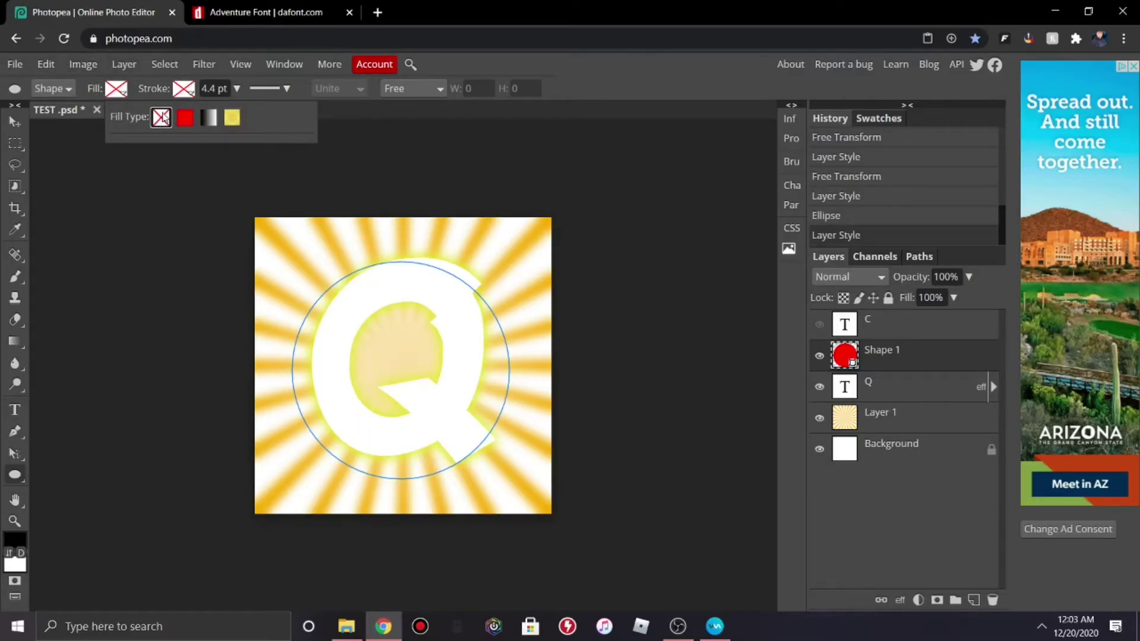
{"action": "left_click", "coordinate": [184, 89]}
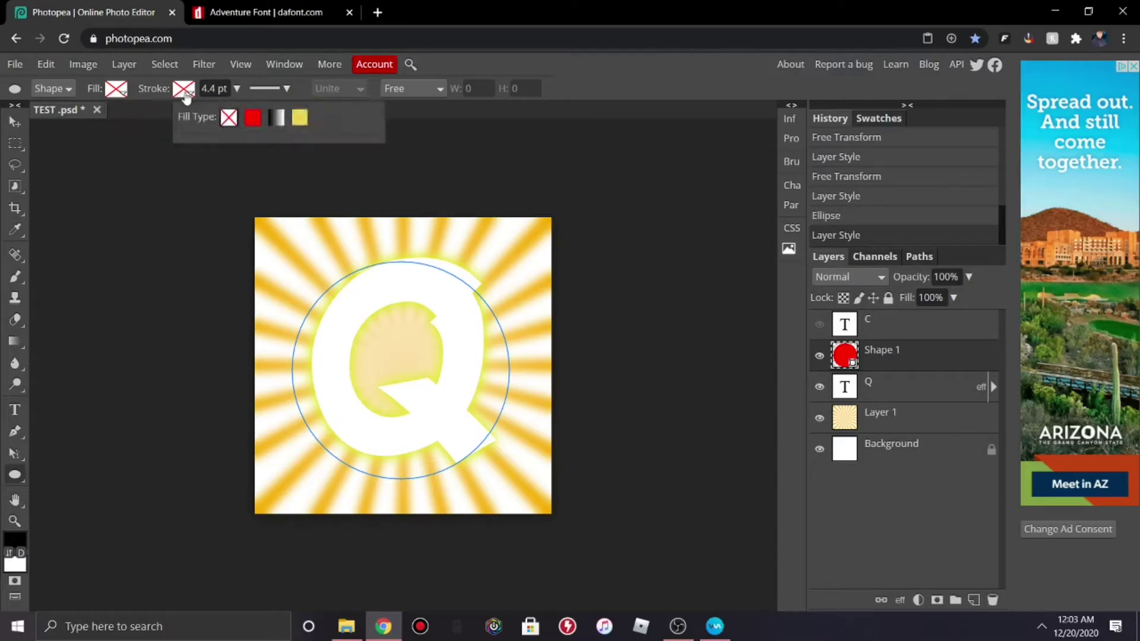
{"action": "left_click", "coordinate": [254, 118]}
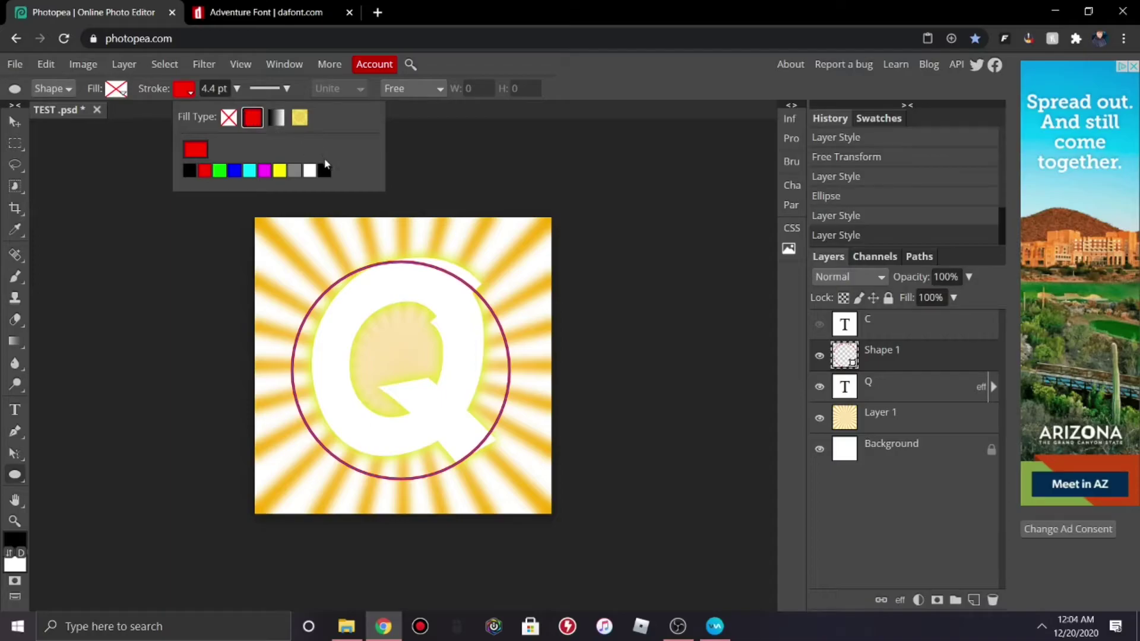
{"action": "left_click", "coordinate": [309, 171]}
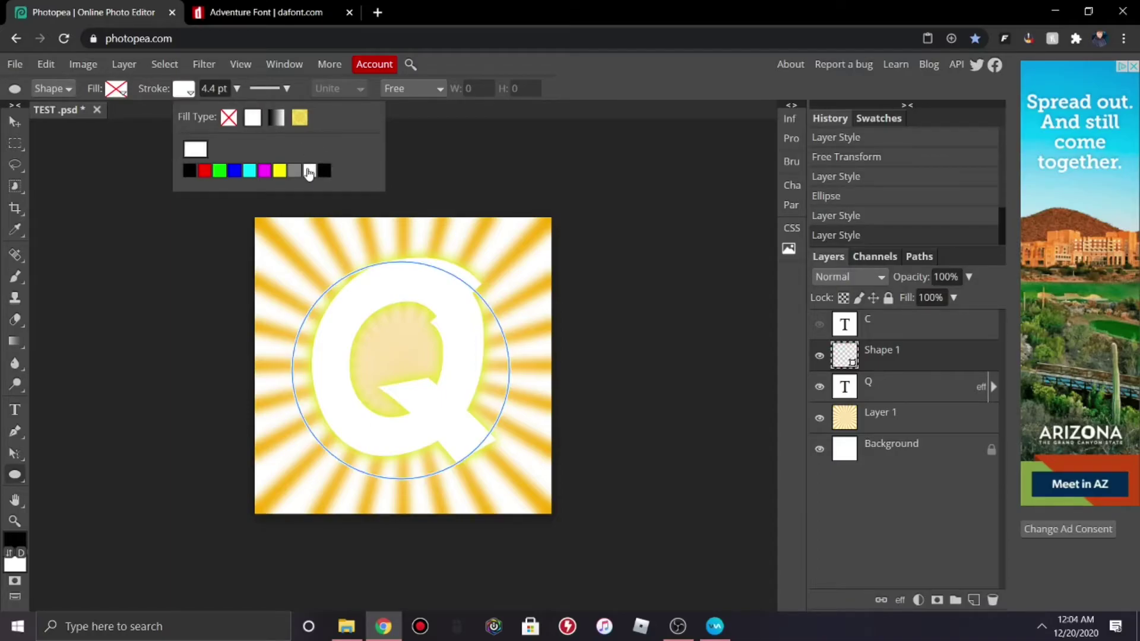
Step: Centre the circle on the canvas and stretch it on all four sides into a slightly wider ellipse around the Q
{"action": "left_click", "coordinate": [45, 64]}
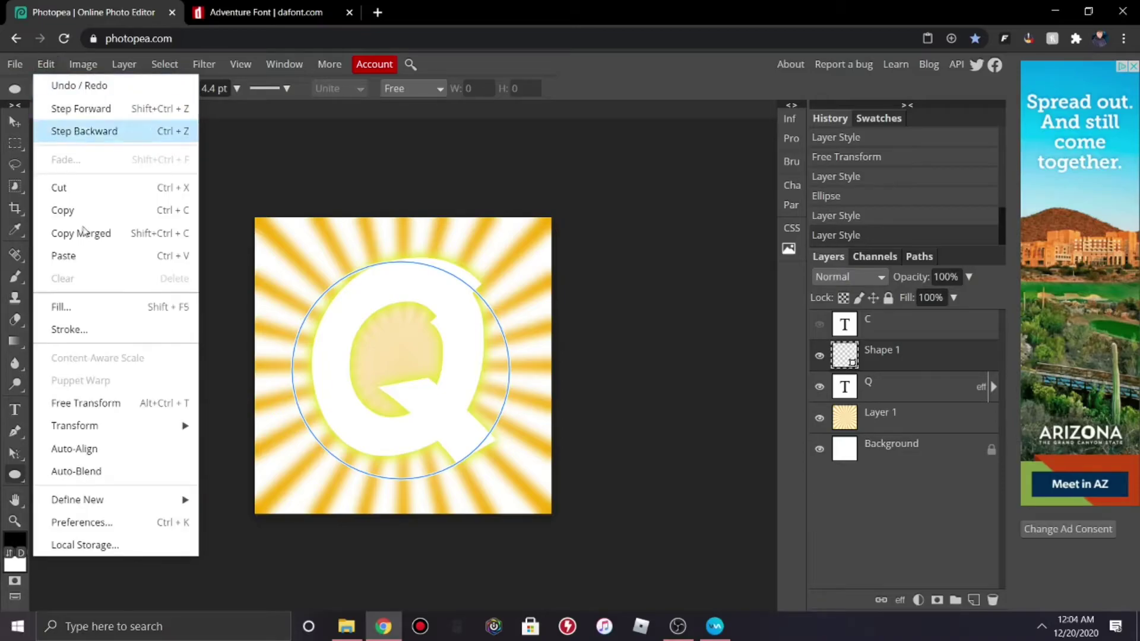
{"action": "left_click", "coordinate": [131, 407]}
{"action": "left_click_drag", "start_coordinate": [347, 372], "coordinate": [373, 362]}
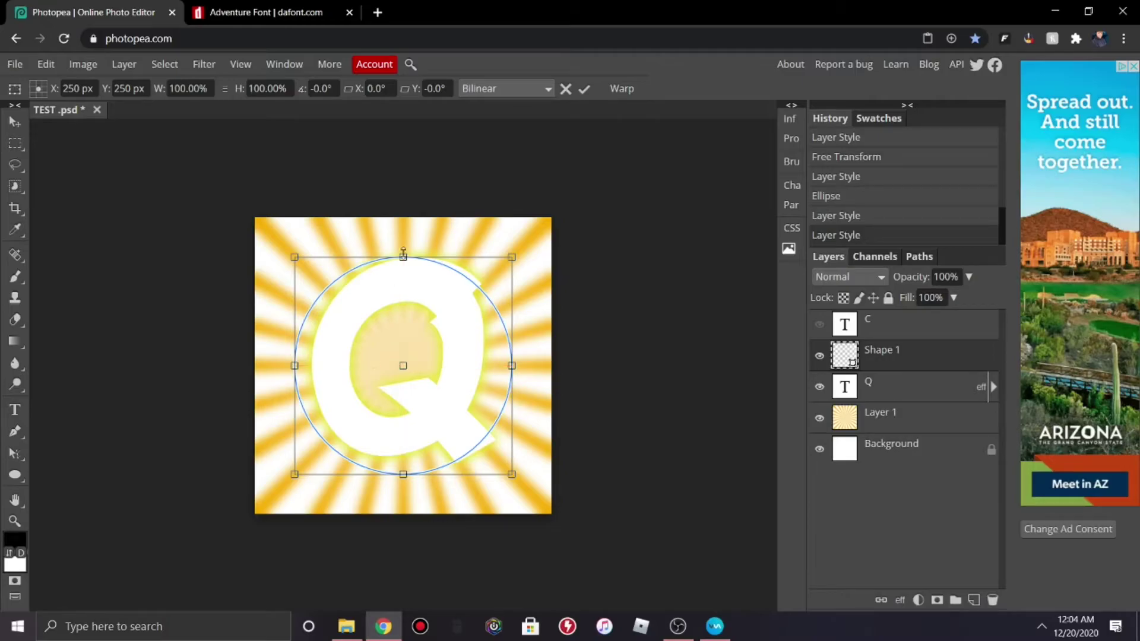
{"action": "left_click_drag", "start_coordinate": [403, 258], "coordinate": [403, 241]}
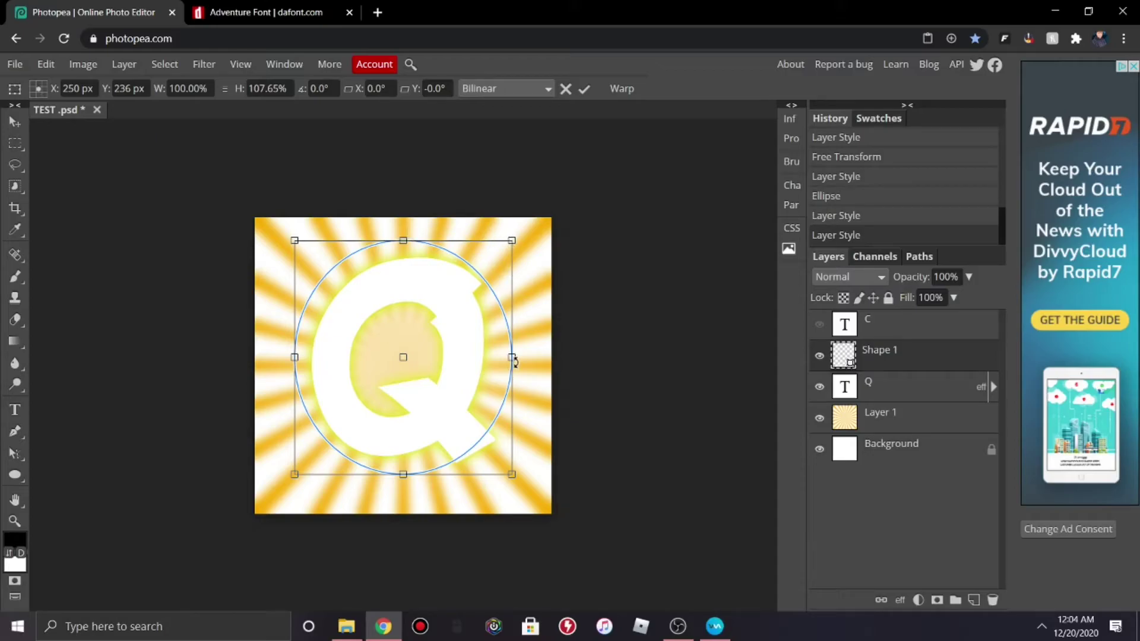
{"action": "left_click_drag", "start_coordinate": [514, 358], "coordinate": [534, 358]}
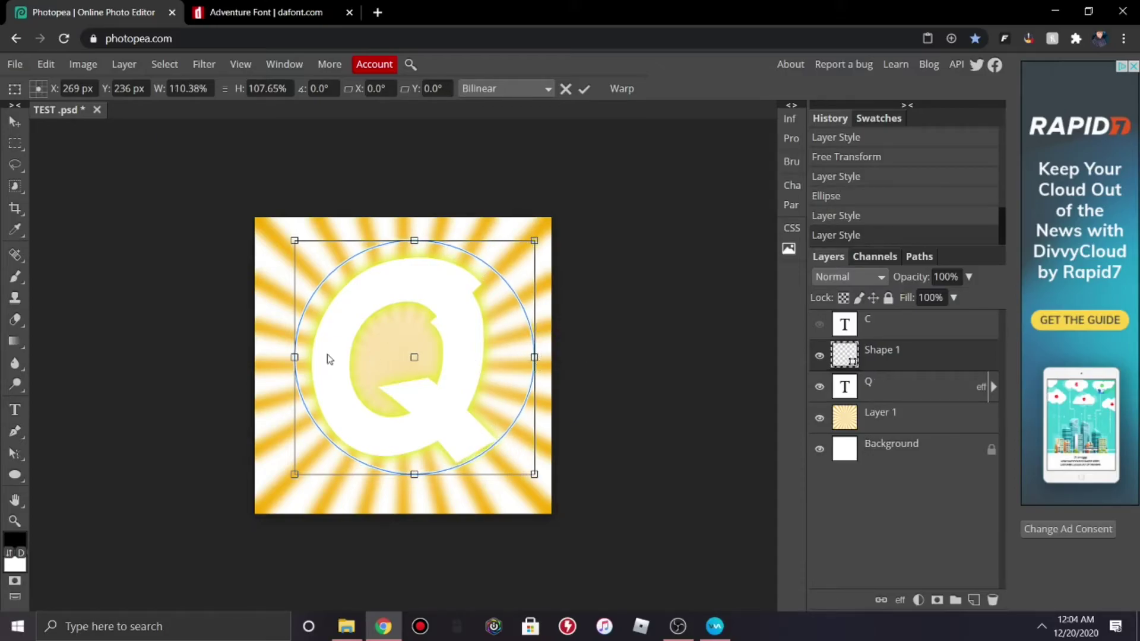
{"action": "left_click_drag", "start_coordinate": [415, 470], "coordinate": [414, 482]}
{"action": "left_click_drag", "start_coordinate": [296, 360], "coordinate": [270, 361]}
{"action": "left_click", "coordinate": [585, 88]}
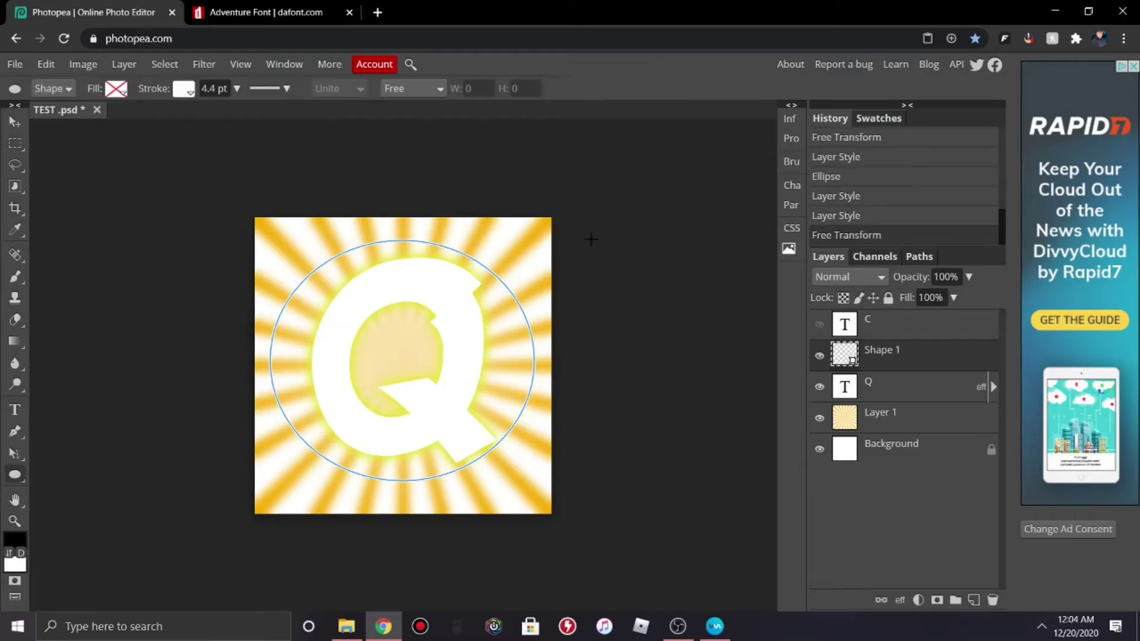
Step: Fill the Shape 1 ellipse with solid red and move its layer below the Q
{"action": "left_click", "coordinate": [922, 446]}
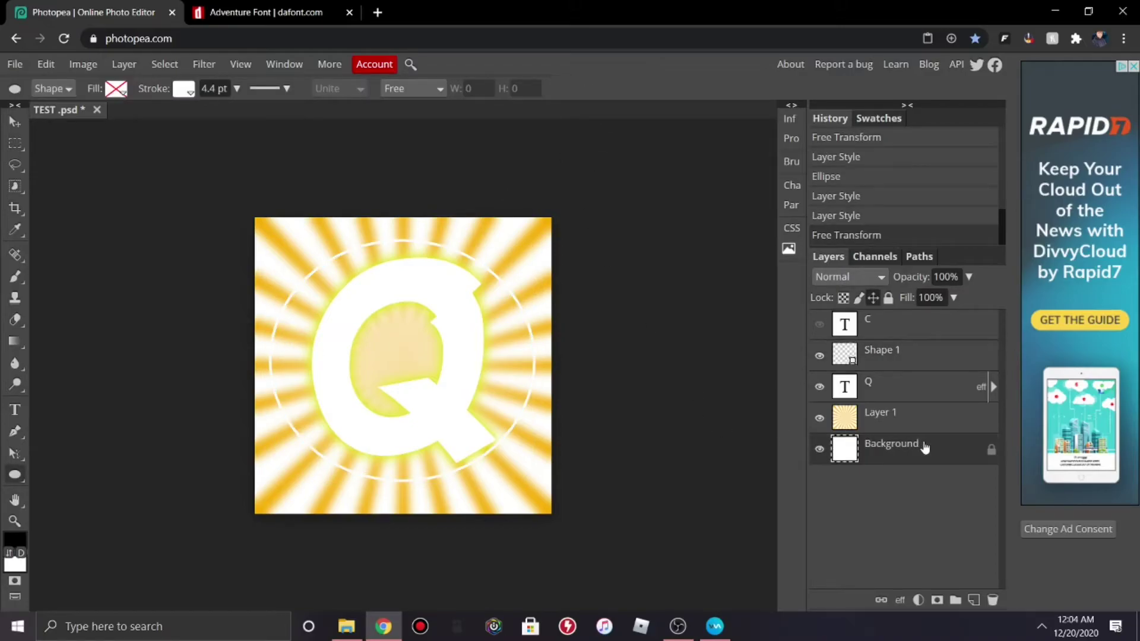
{"action": "left_click", "coordinate": [903, 397]}
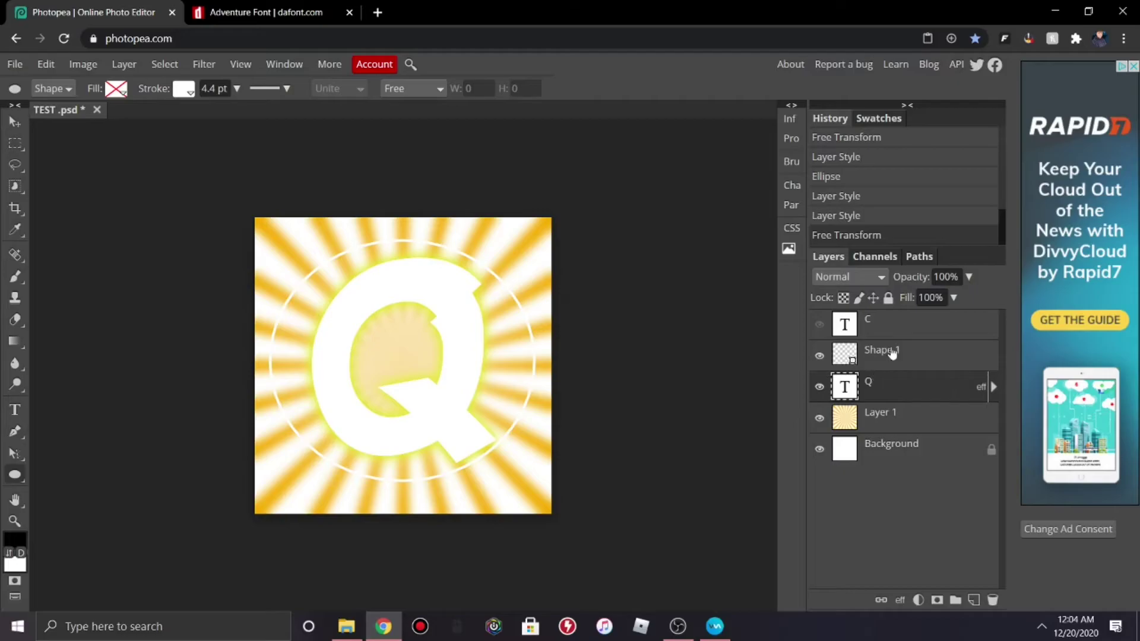
{"action": "left_click", "coordinate": [891, 354]}
{"action": "left_click", "coordinate": [117, 89]}
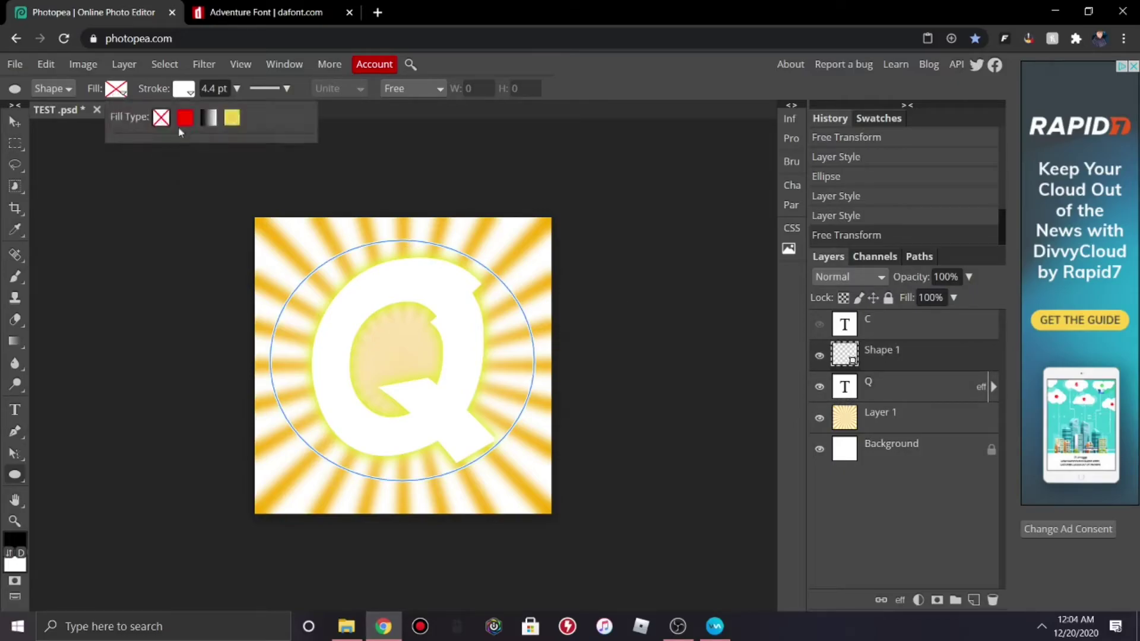
{"action": "left_click", "coordinate": [185, 117]}
{"action": "left_click_drag", "start_coordinate": [888, 359], "coordinate": [897, 397]}
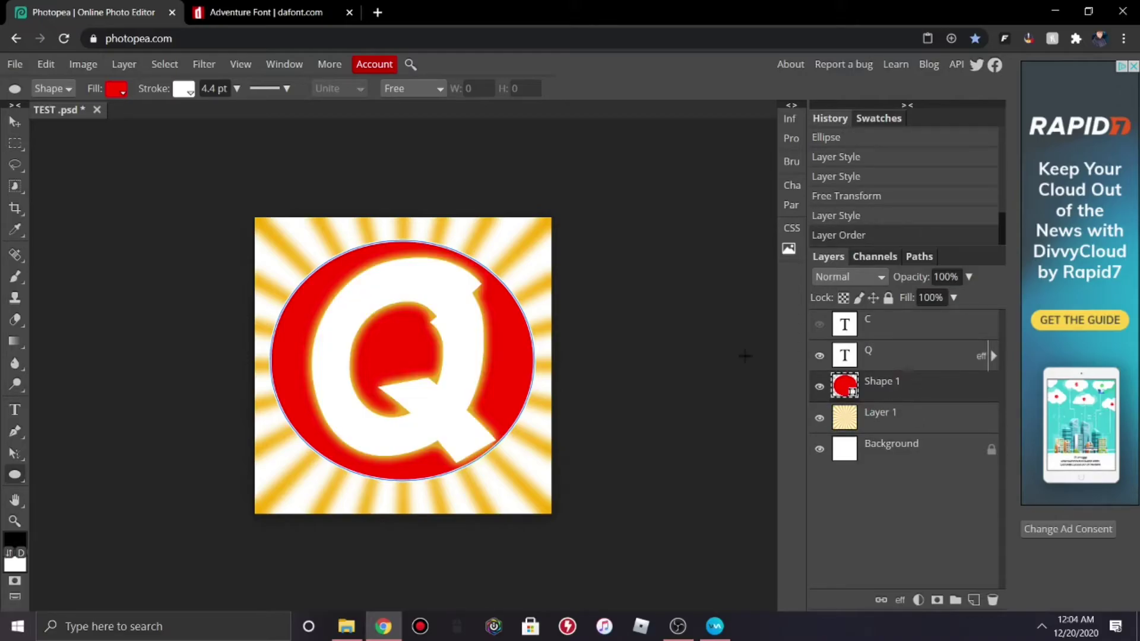
Step: Cancel the new transform and undo the ellipse's layer move, red fill and earlier resizing
{"action": "left_click", "coordinate": [45, 64]}
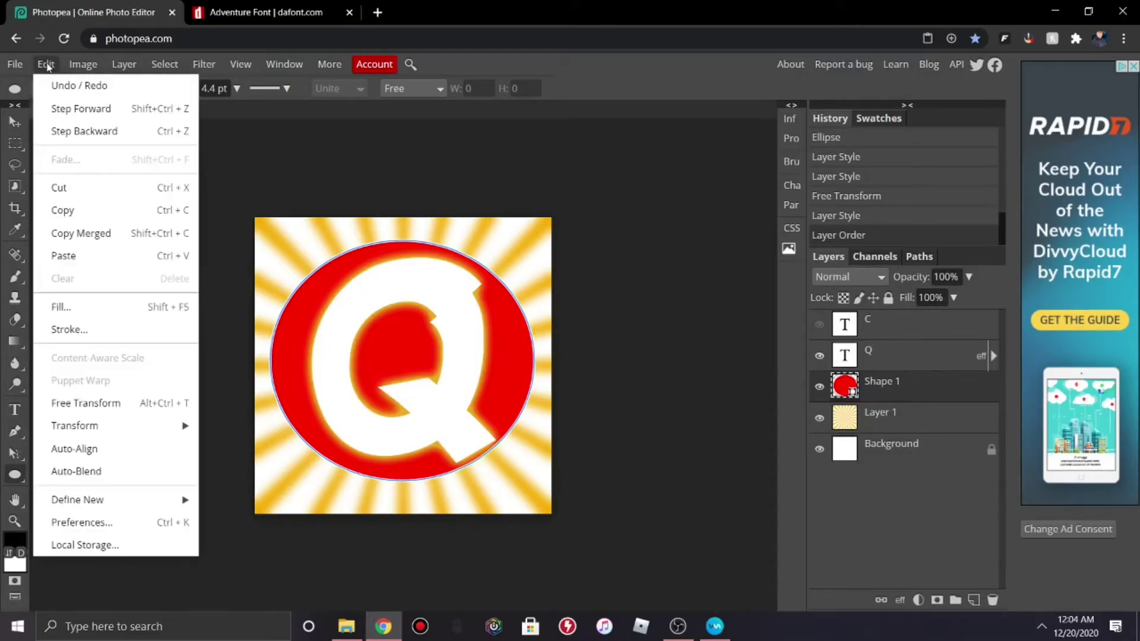
{"action": "left_click", "coordinate": [141, 401]}
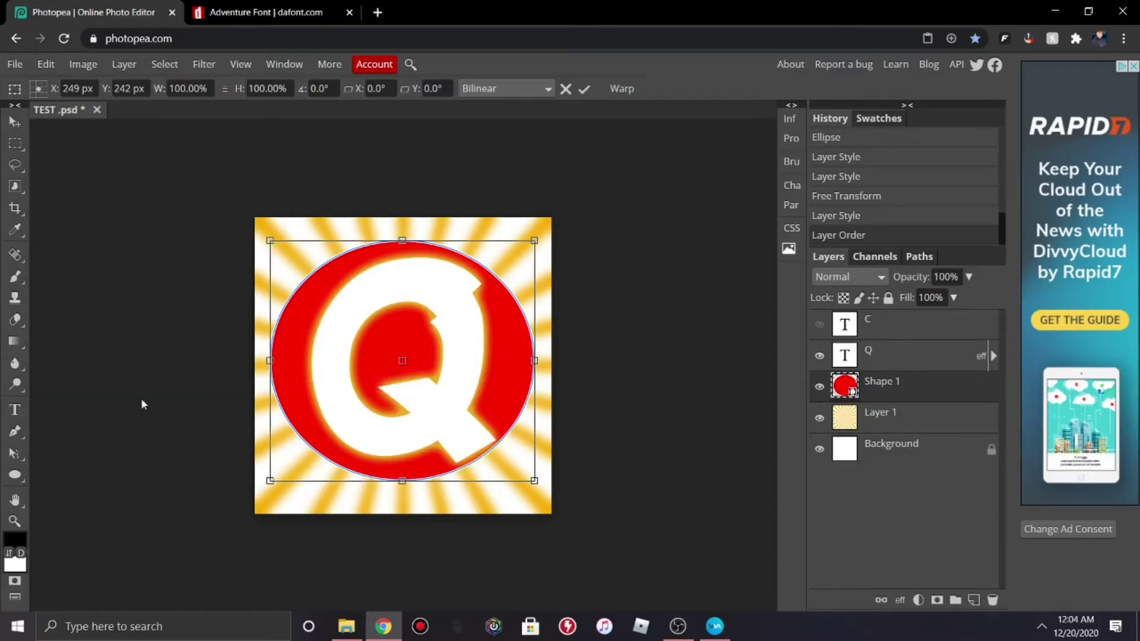
{"action": "left_click", "coordinate": [571, 88]}
{"action": "key", "text": "ctrl+z"}
{"action": "key", "text": "ctrl+z"}
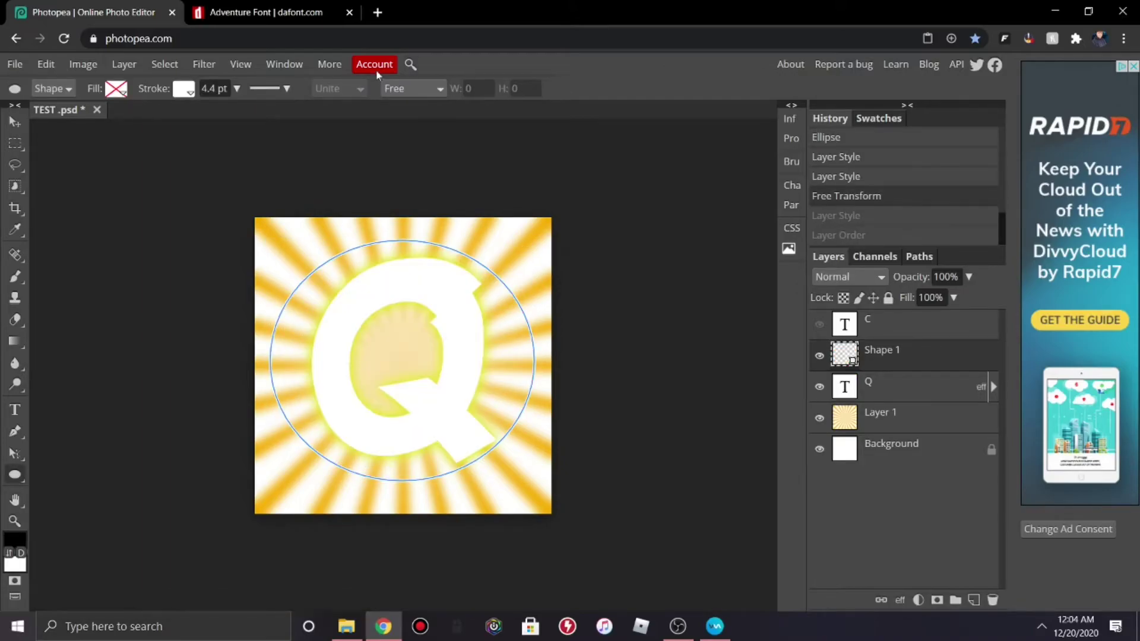
{"action": "key", "text": "ctrl+z"}
Step: Scale the circle to 136.61% in width and height, centred at 250, 250 px so it spans the whole canvas
{"action": "left_click", "coordinate": [46, 63]}
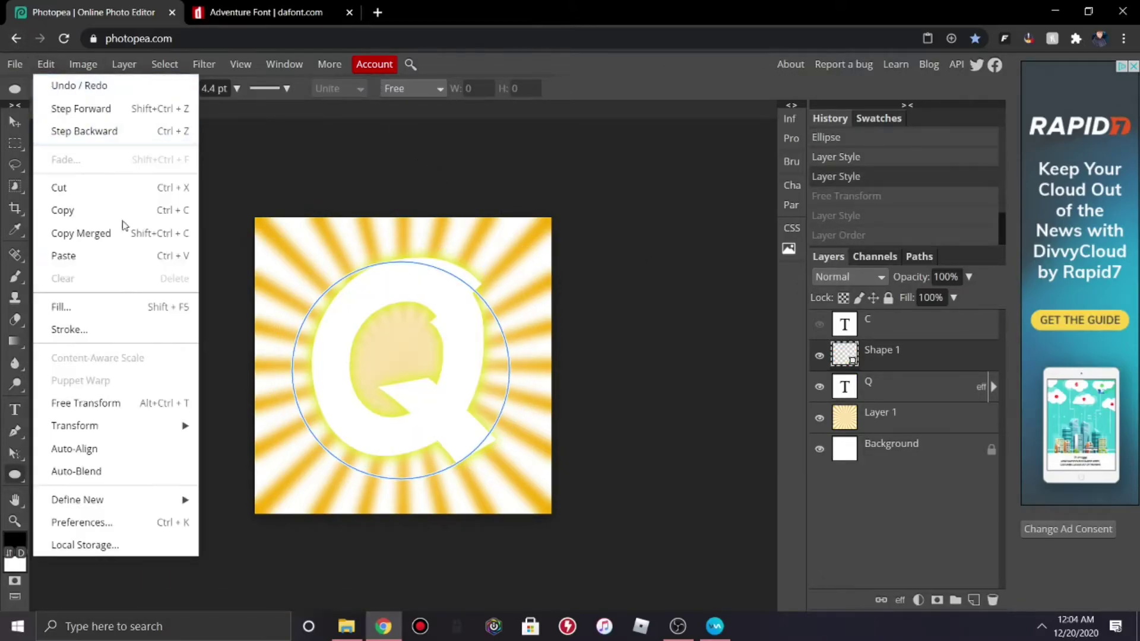
{"action": "left_click", "coordinate": [155, 401]}
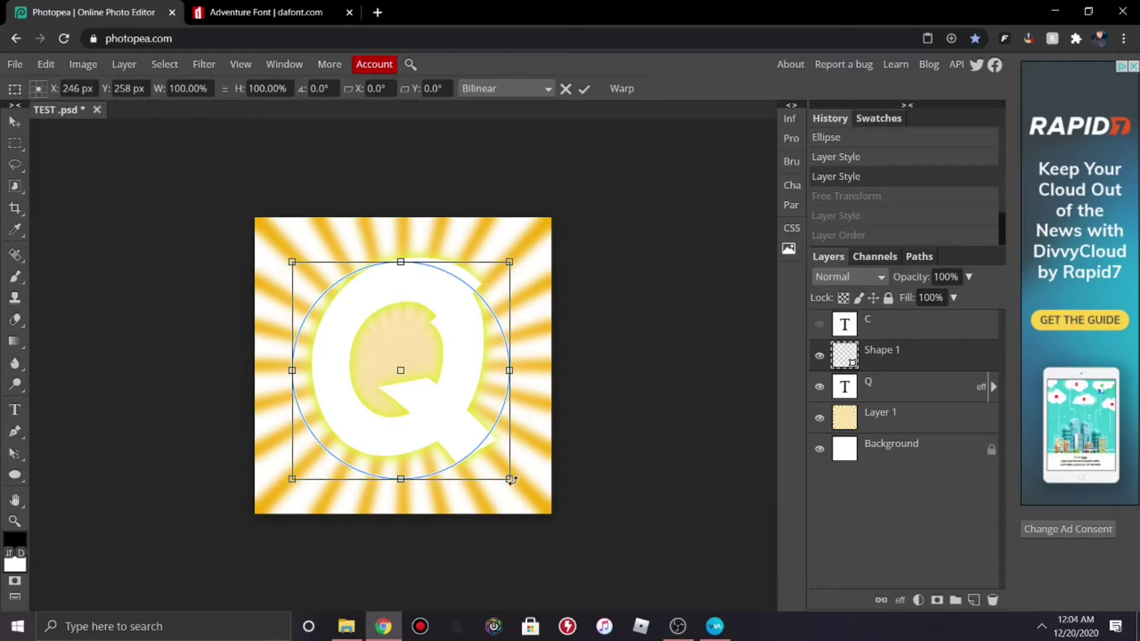
{"action": "left_click_drag", "start_coordinate": [509, 479], "coordinate": [578, 548]}
{"action": "left_click_drag", "start_coordinate": [540, 492], "coordinate": [517, 464]}
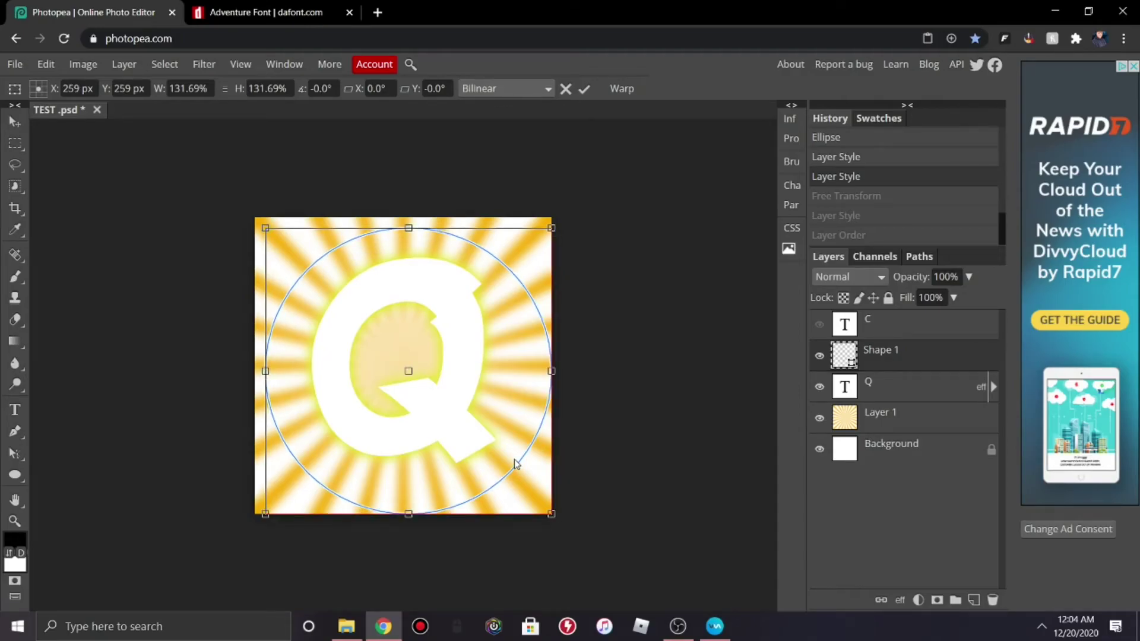
{"action": "left_click_drag", "start_coordinate": [410, 228], "coordinate": [410, 217]}
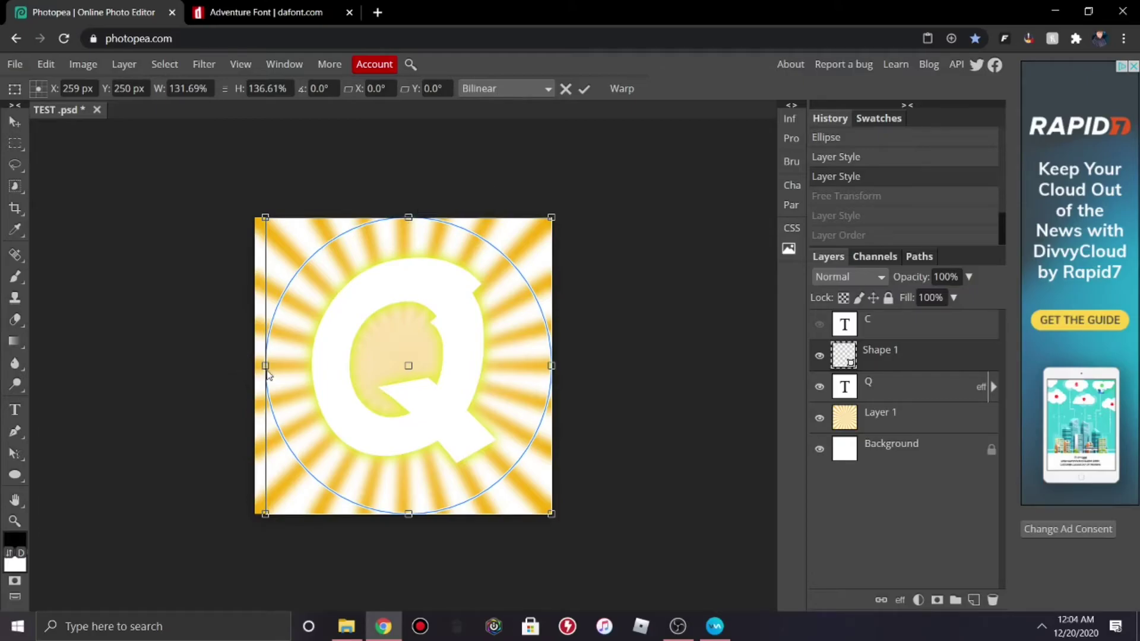
{"action": "left_click_drag", "start_coordinate": [265, 366], "coordinate": [256, 364]}
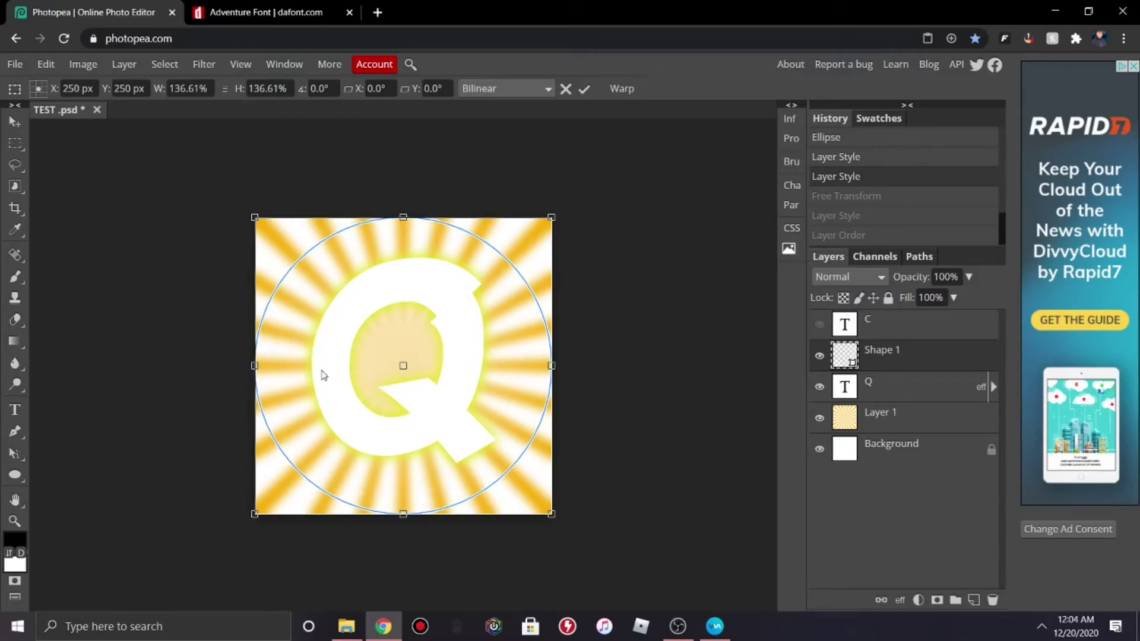
{"action": "left_click", "coordinate": [586, 89]}
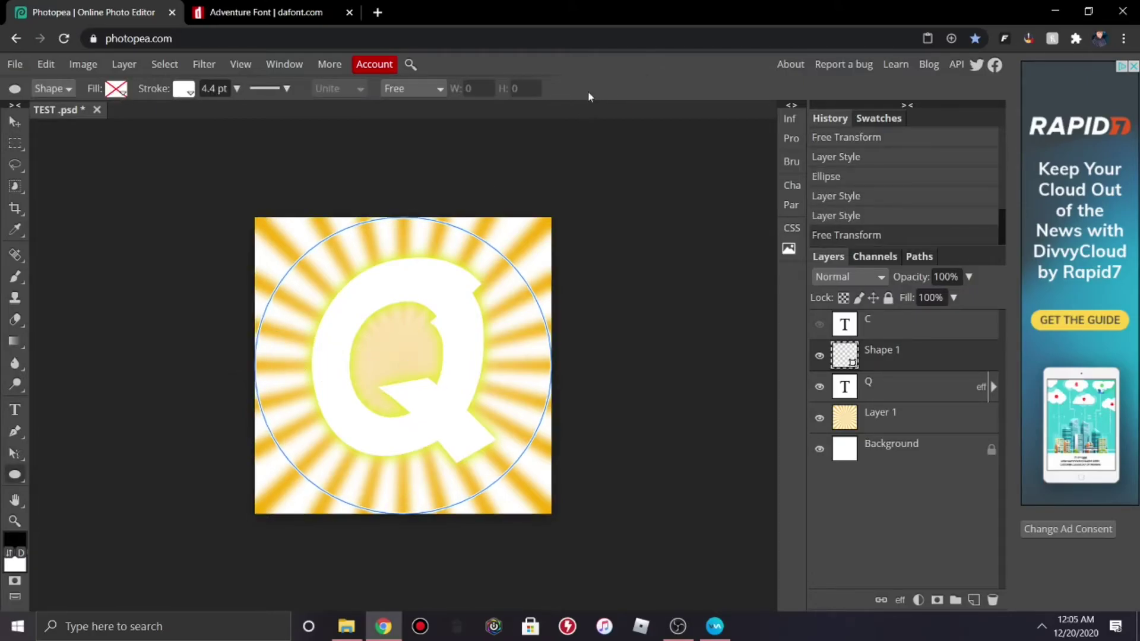
Step: Fill the enlarged circle with solid red and place the Shape 1 layer beneath the Q
{"action": "left_click", "coordinate": [123, 91]}
{"action": "left_click", "coordinate": [185, 118]}
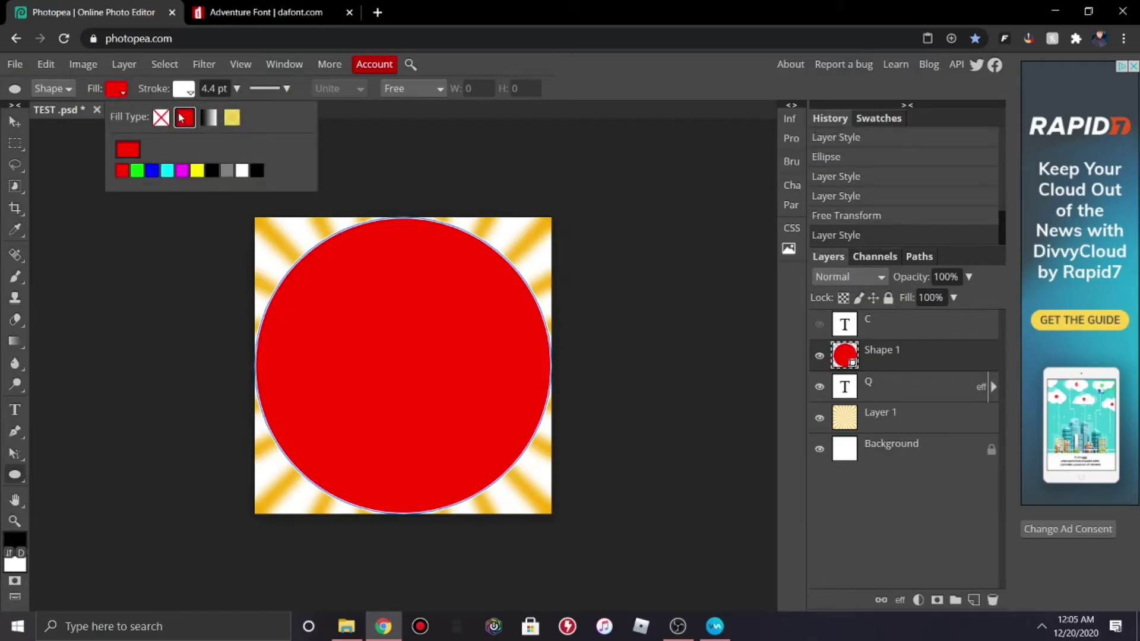
{"action": "left_click_drag", "start_coordinate": [870, 363], "coordinate": [896, 397]}
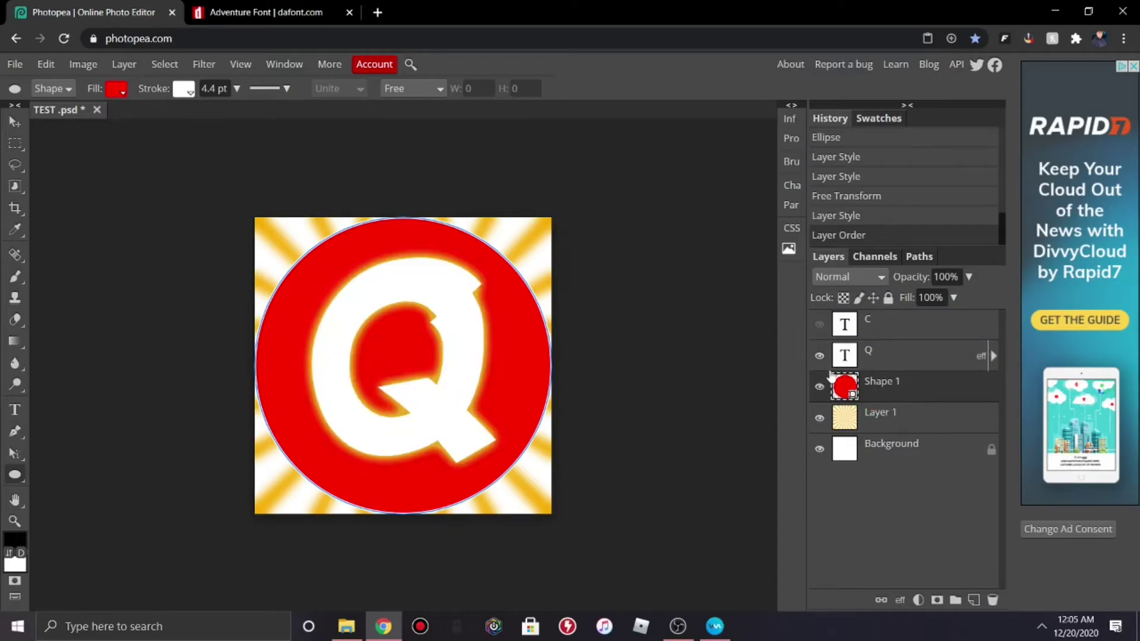
Step: Add an Outer Glow and a white Color Overlay to the Shape 1 circle
{"action": "right_click", "coordinate": [914, 384]}
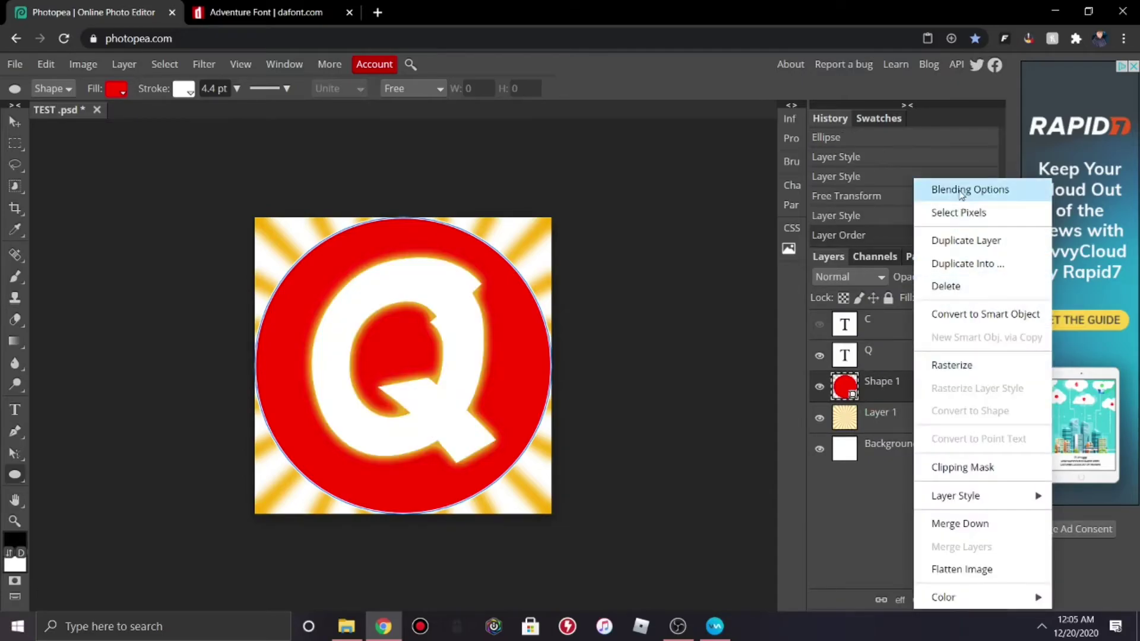
{"action": "left_click", "coordinate": [954, 189]}
{"action": "left_click", "coordinate": [700, 386]}
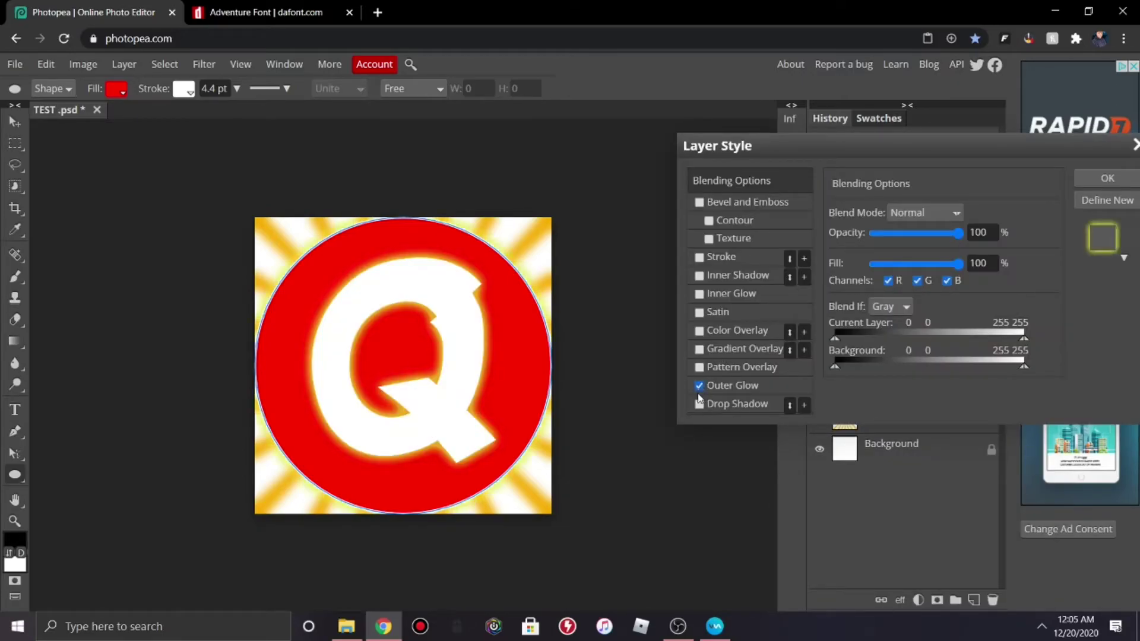
{"action": "left_click", "coordinate": [699, 331]}
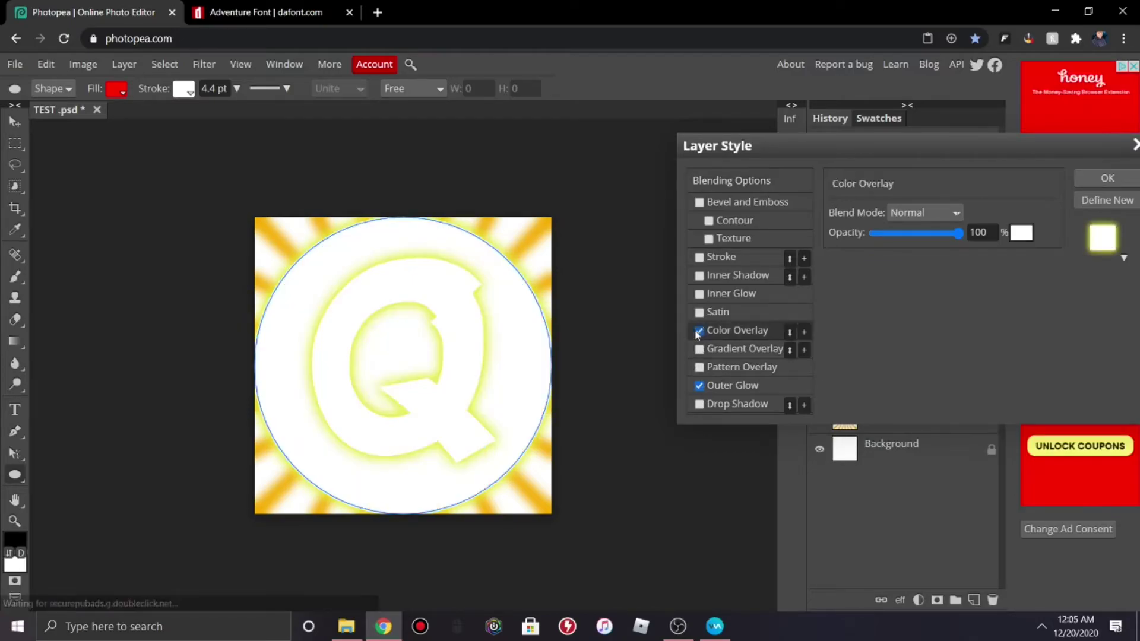
{"action": "left_click", "coordinate": [733, 385]}
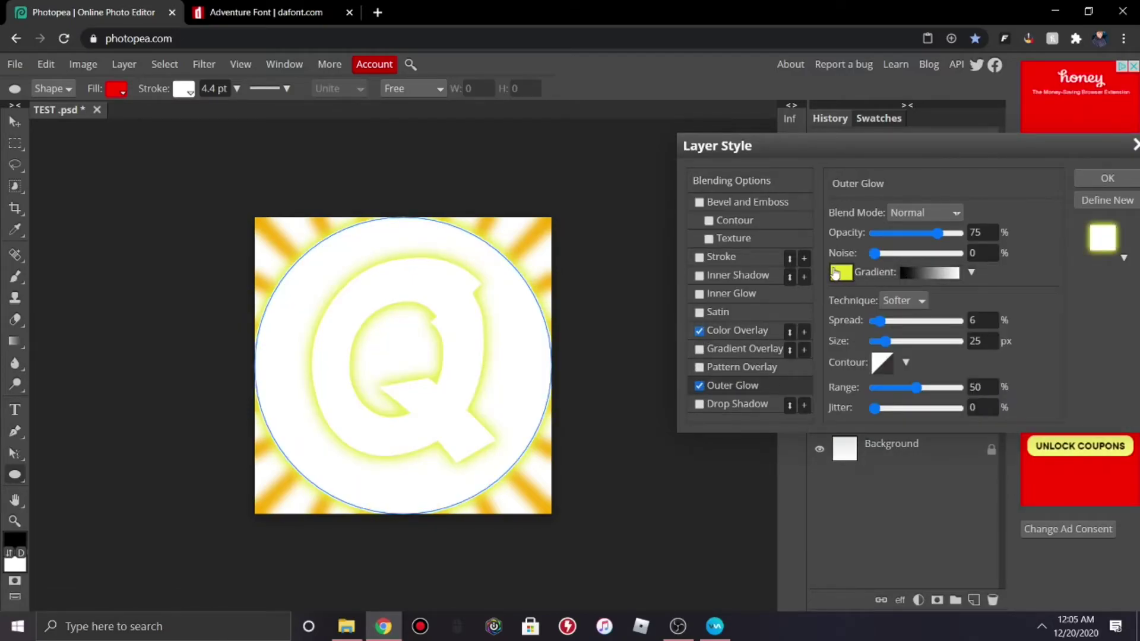
{"action": "left_click", "coordinate": [1108, 178]}
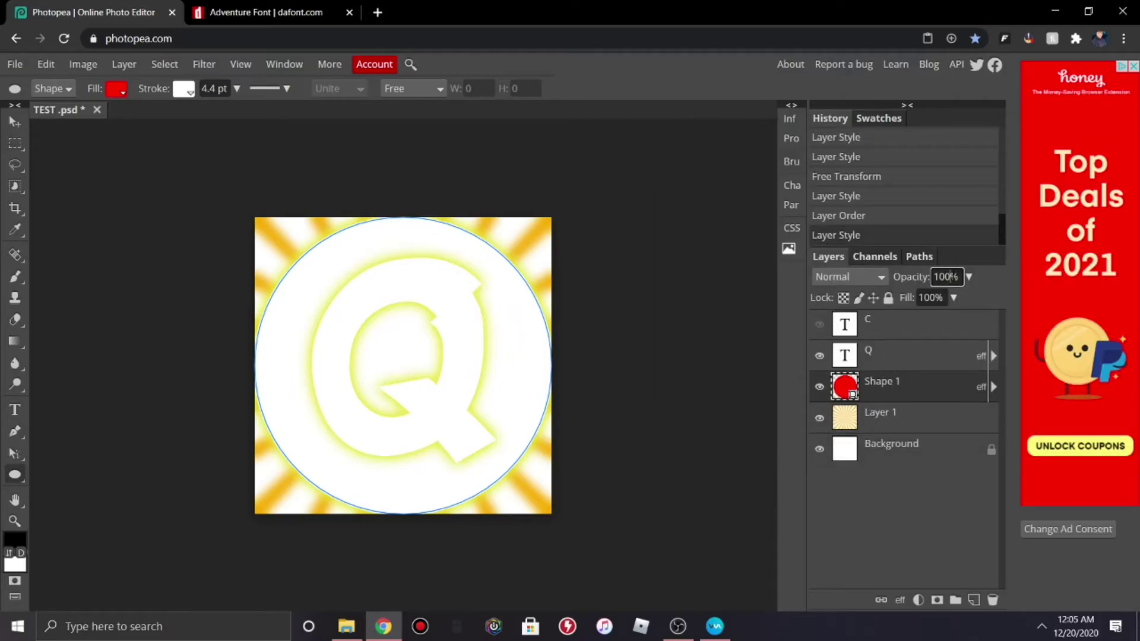
Step: Lower the Shape 1 layer's opacity to 60%, trying 50% and 75% first
{"action": "key", "text": "BackSpace"}
{"action": "key", "text": "BackSpace"}
{"action": "type", "text": "50"}
{"action": "key", "text": "Return"}
{"action": "type", "text": "75"}
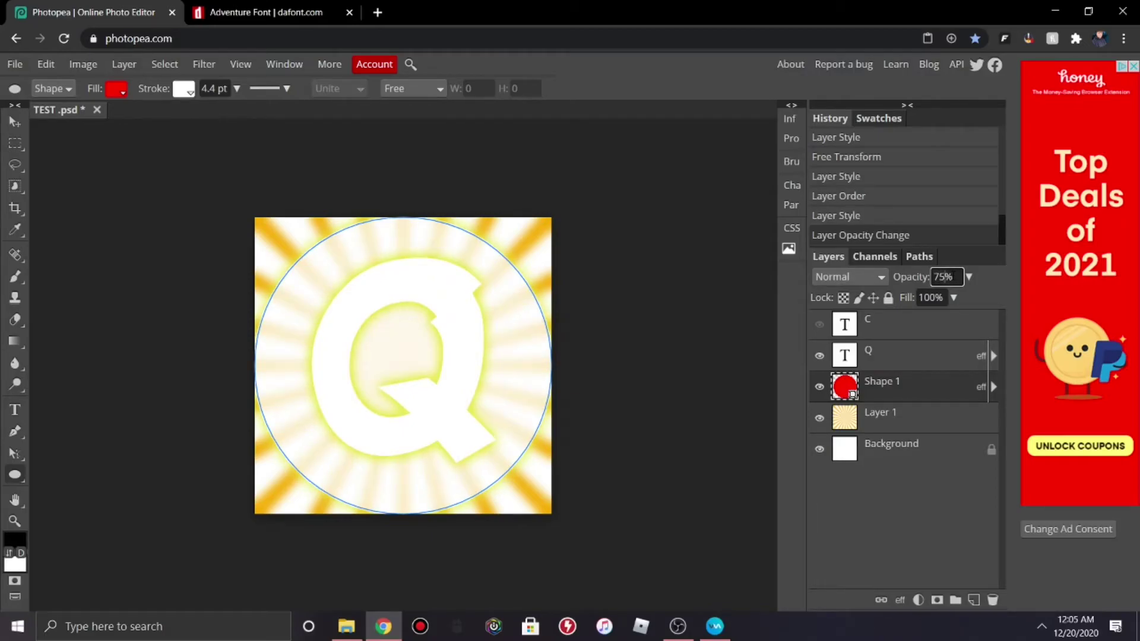
{"action": "key", "text": "BackSpace"}
{"action": "type", "text": "60"}
{"action": "left_click", "coordinate": [904, 453]}
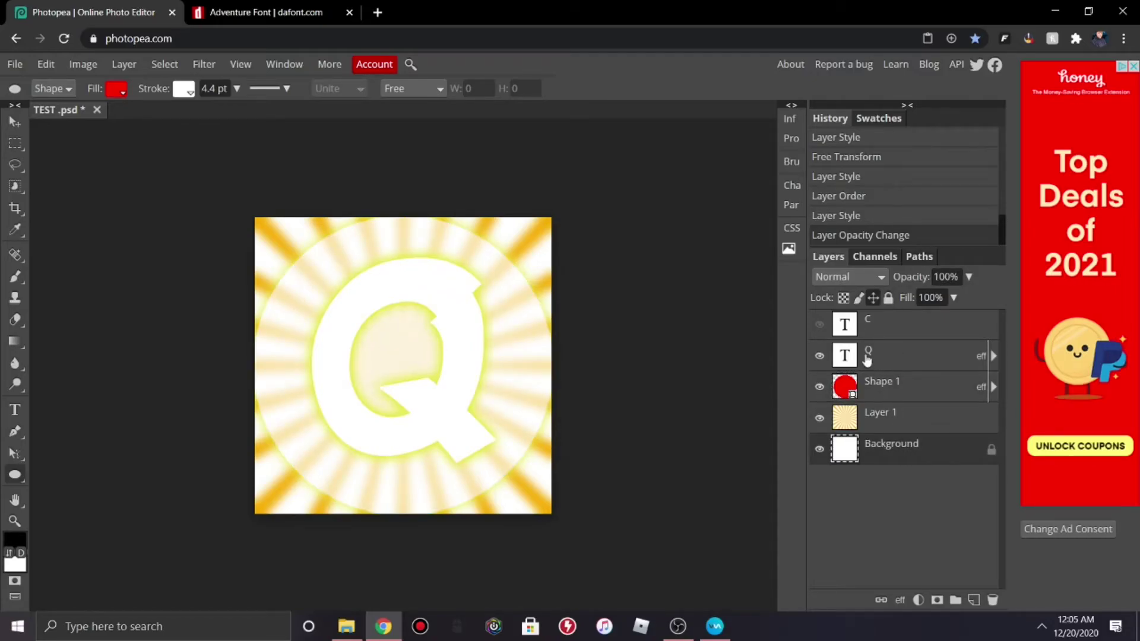
Step: Change the Shape 1 circle's Outer Glow colour to black (000000)
{"action": "right_click", "coordinate": [894, 383]}
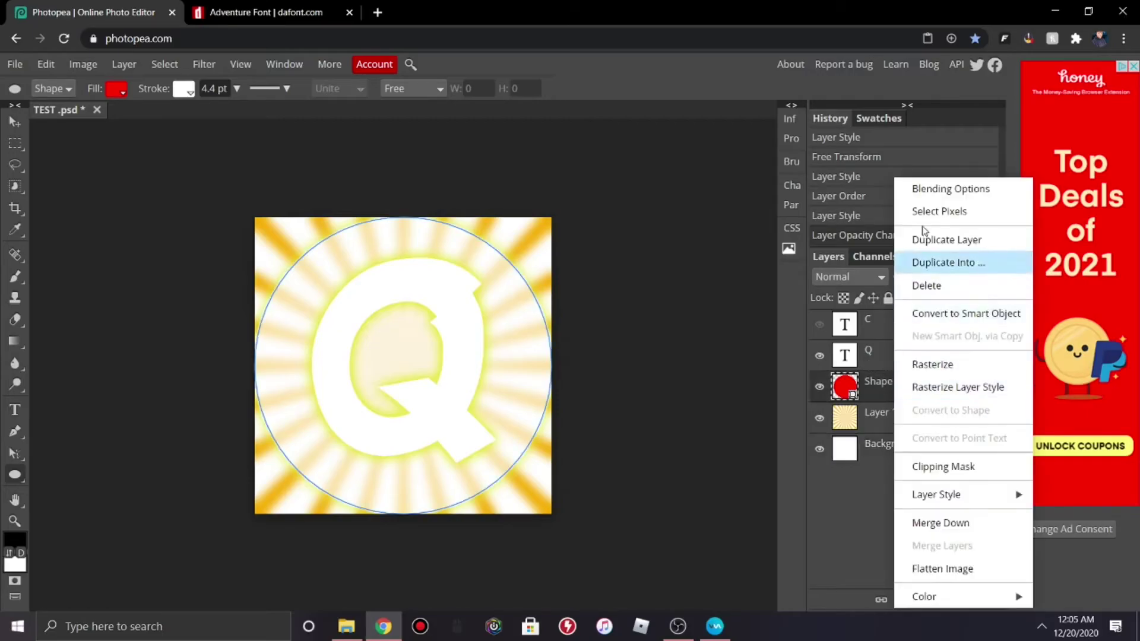
{"action": "left_click", "coordinate": [949, 189]}
{"action": "left_click", "coordinate": [733, 385]}
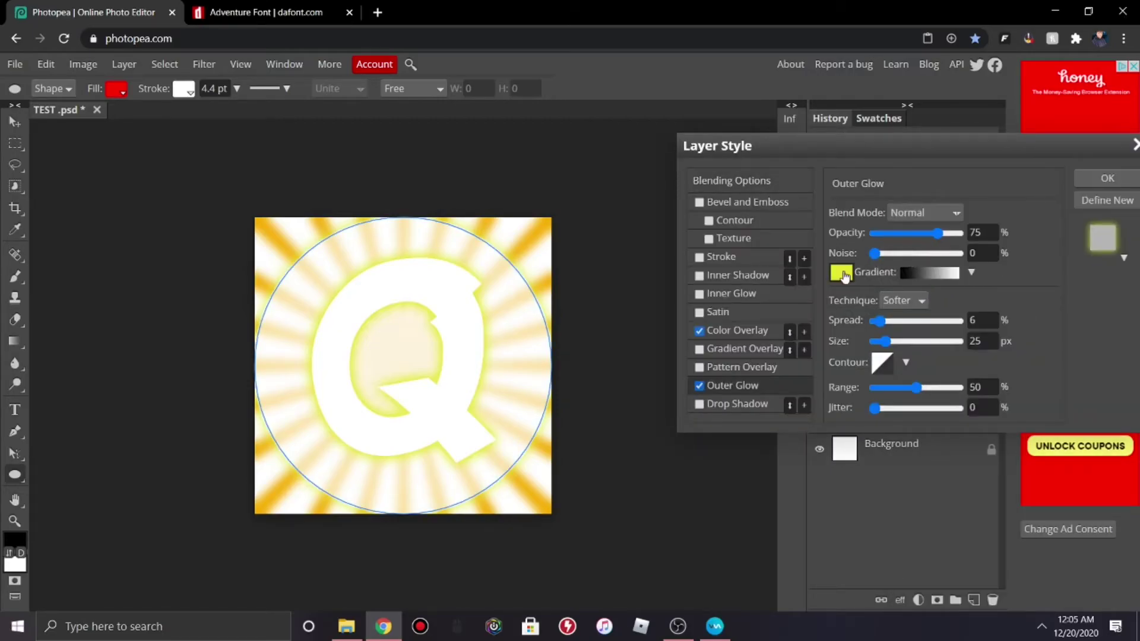
{"action": "left_click", "coordinate": [844, 275]}
{"action": "left_click", "coordinate": [1017, 329]}
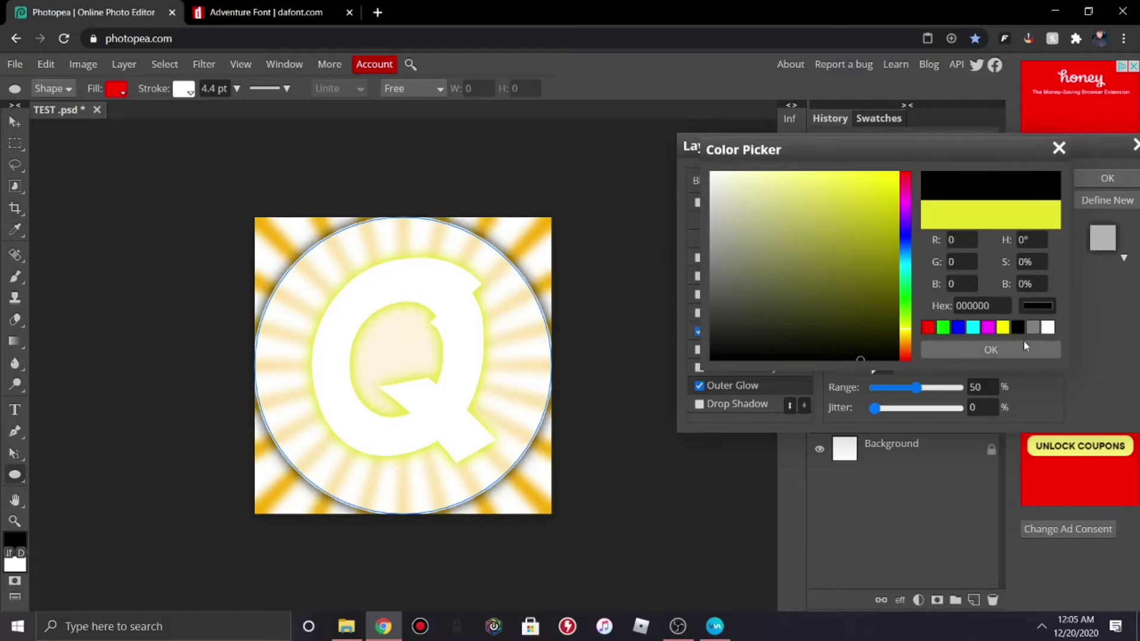
{"action": "left_click", "coordinate": [991, 350]}
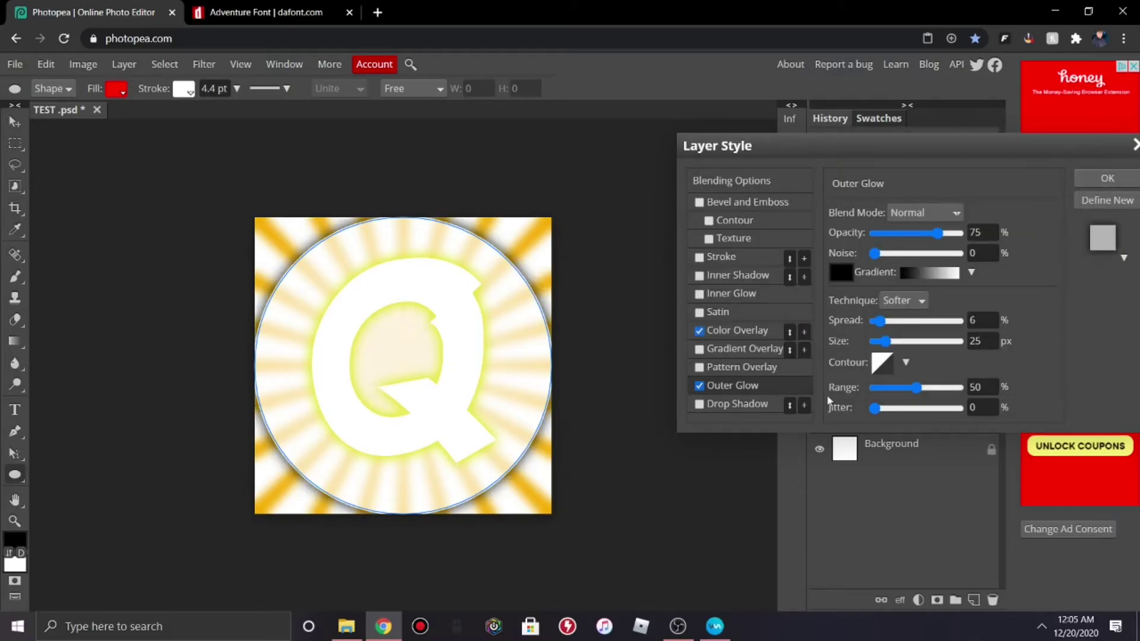
{"action": "left_click", "coordinate": [1098, 178]}
Step: Add a black Drop Shadow to the Q text layer
{"action": "right_click", "coordinate": [893, 355]}
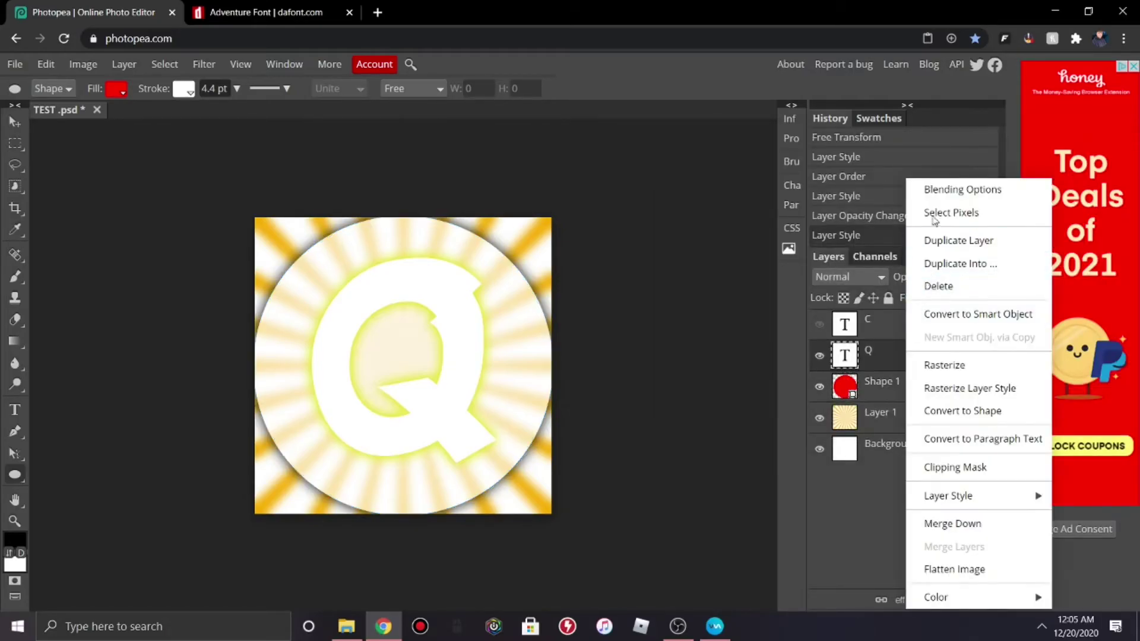
{"action": "left_click", "coordinate": [937, 194]}
{"action": "left_click", "coordinate": [699, 406]}
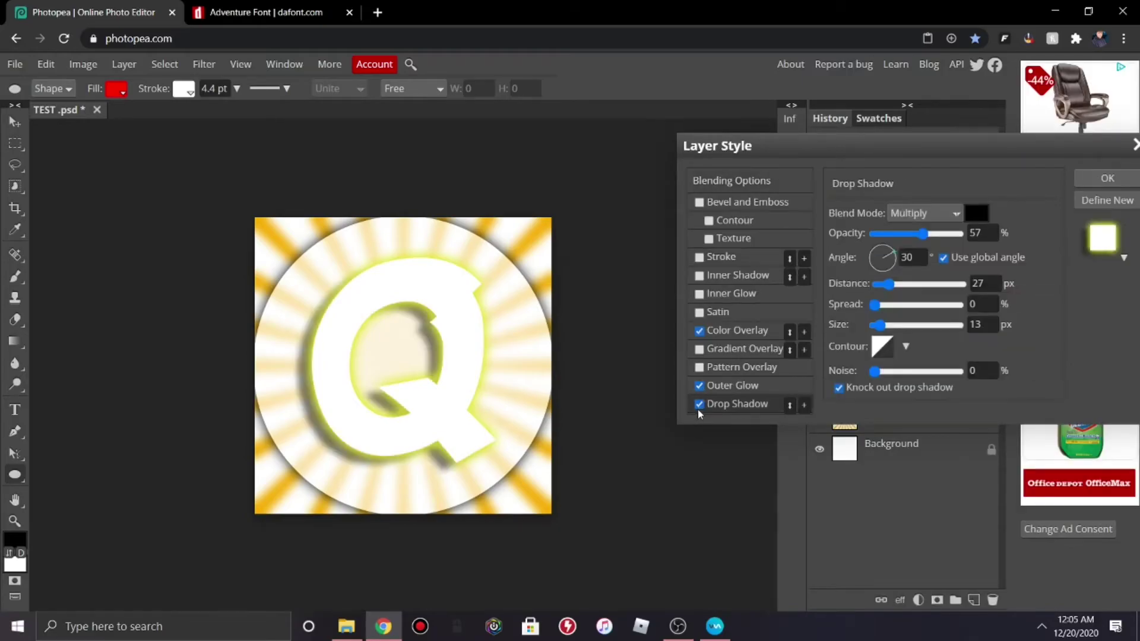
{"action": "left_click", "coordinate": [1105, 178]}
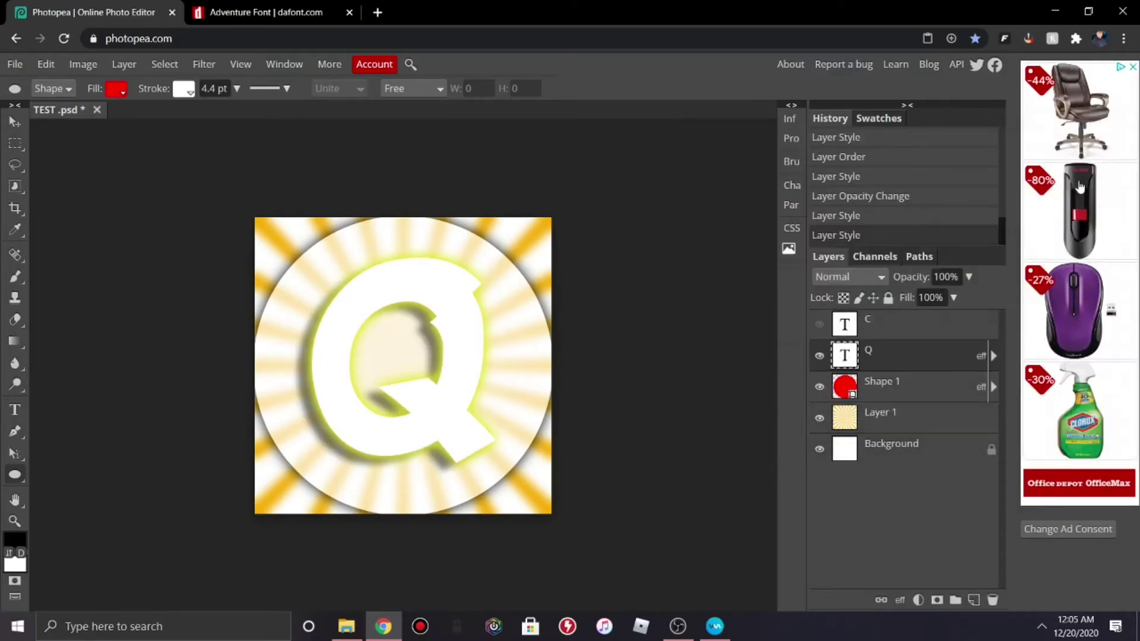
{"action": "left_click", "coordinate": [904, 457]}
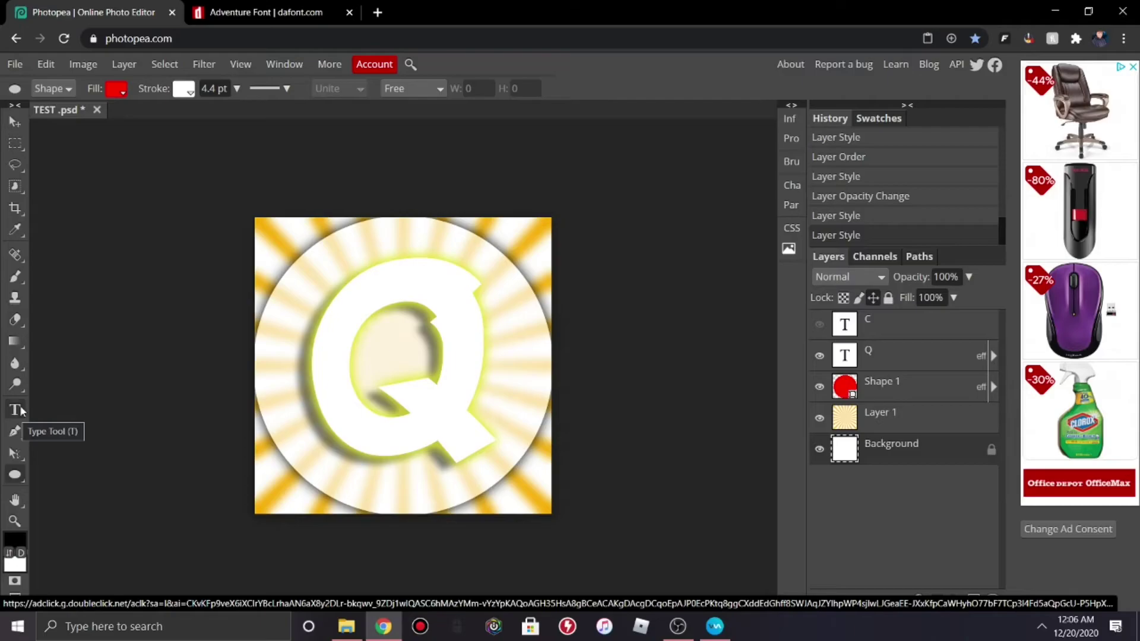
Step: Make the hidden C text layer visible and select it for transforming
{"action": "left_click", "coordinate": [819, 326]}
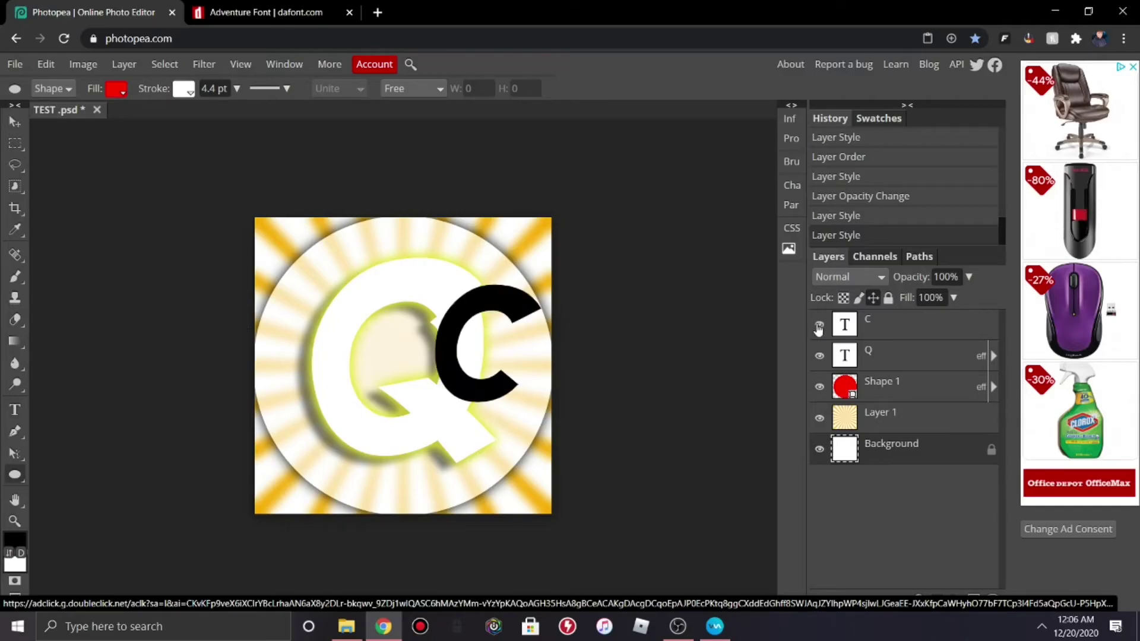
{"action": "left_click", "coordinate": [46, 64]}
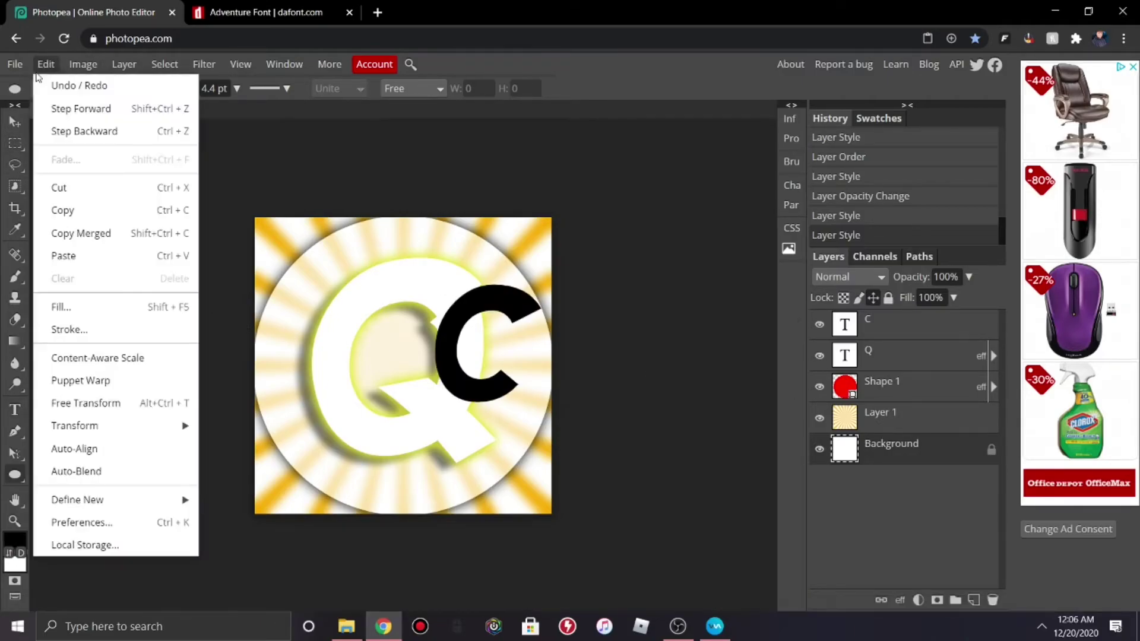
{"action": "left_click", "coordinate": [79, 403]}
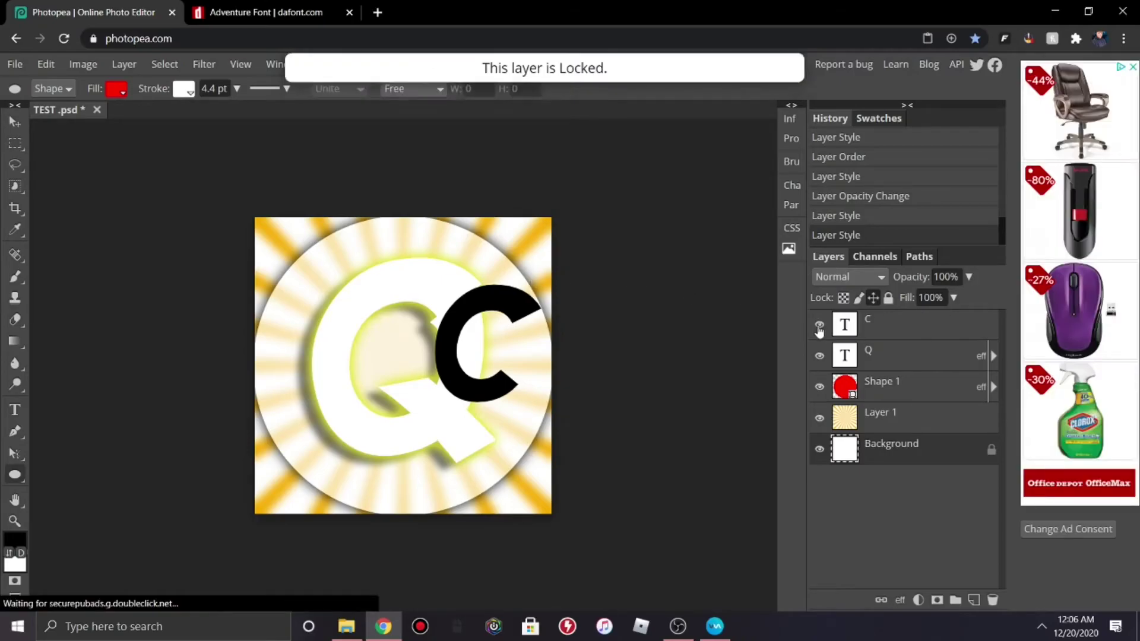
{"action": "left_click", "coordinate": [894, 362]}
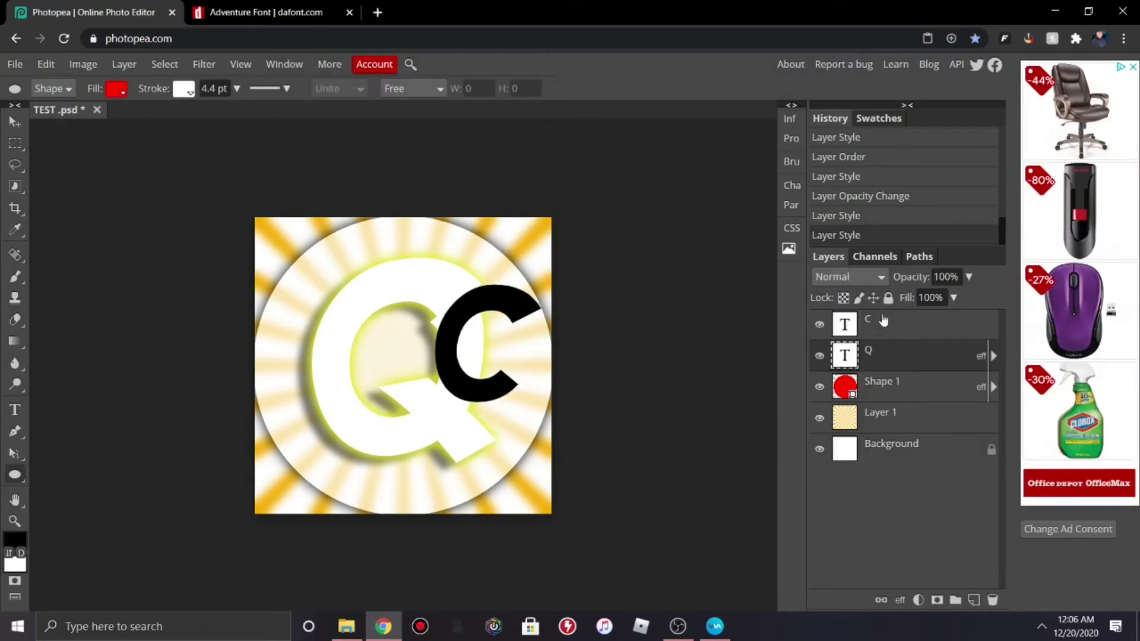
{"action": "left_click", "coordinate": [883, 324]}
Step: Scale the C to 58.20%, rotate it −16.2° and centre it at about 242, 217 px inside the Q
{"action": "left_click", "coordinate": [45, 64]}
{"action": "left_click", "coordinate": [119, 403]}
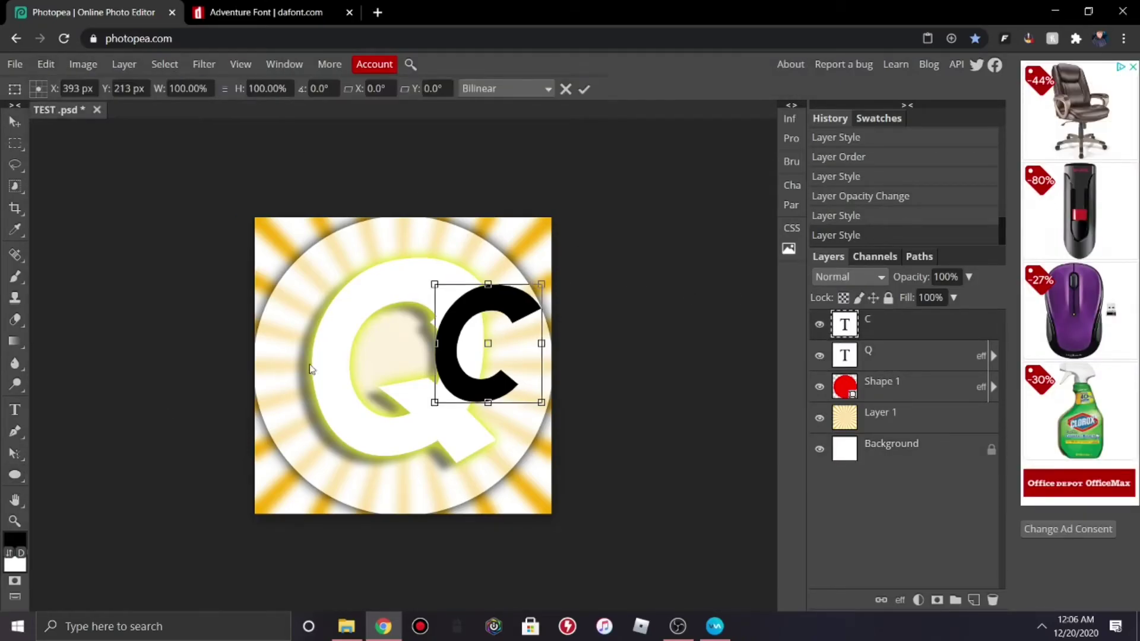
{"action": "left_click_drag", "start_coordinate": [455, 376], "coordinate": [372, 388]}
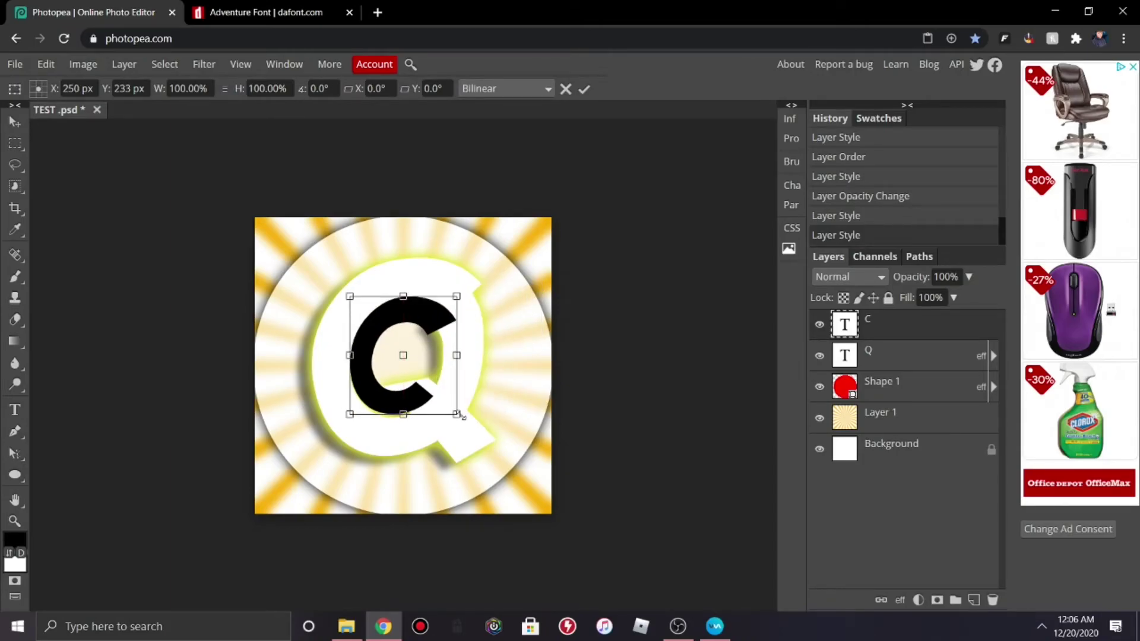
{"action": "left_click_drag", "start_coordinate": [458, 416], "coordinate": [428, 365]}
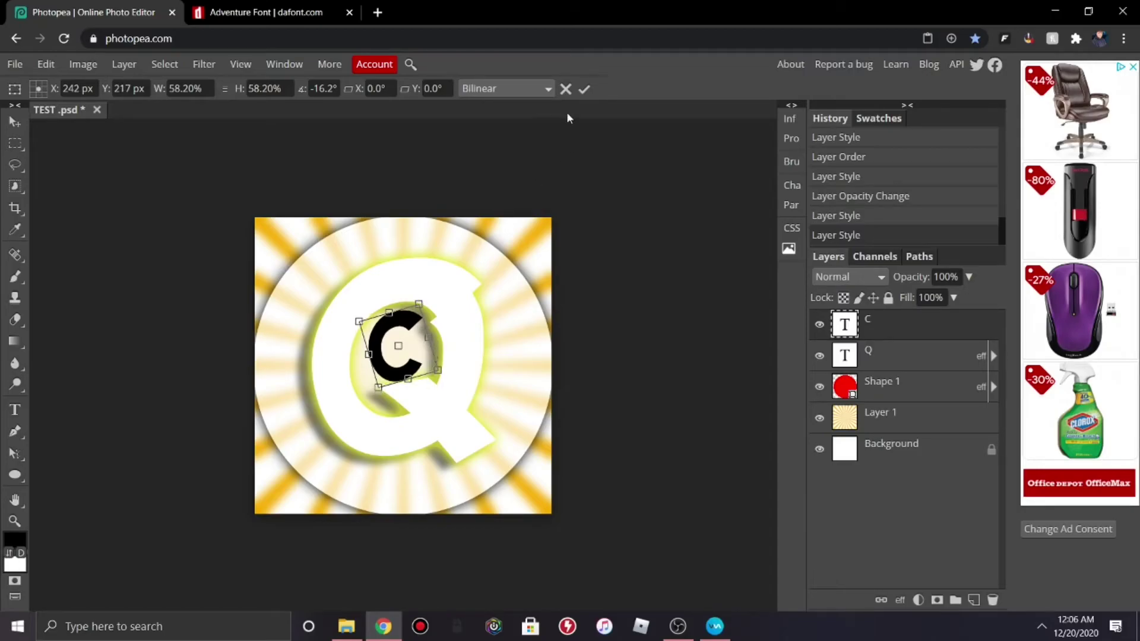
{"action": "left_click", "coordinate": [584, 92]}
Step: Give the small C inside the Q a white Color Overlay and a black Outer Glow
{"action": "right_click", "coordinate": [898, 333]}
{"action": "left_click", "coordinate": [950, 186]}
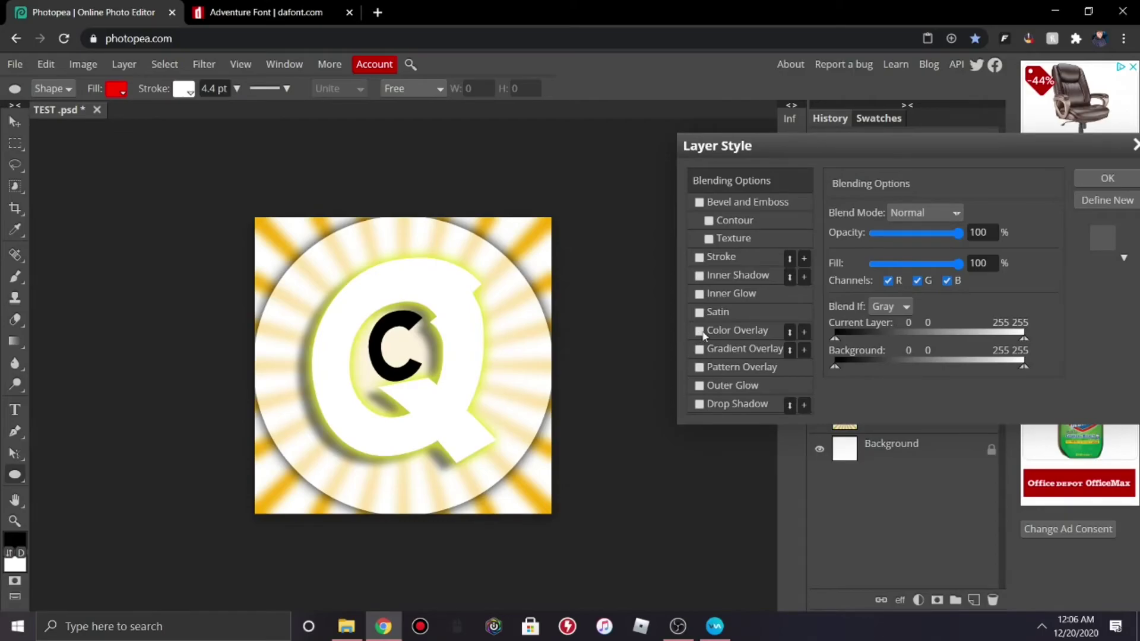
{"action": "left_click", "coordinate": [701, 331]}
{"action": "left_click", "coordinate": [727, 385]}
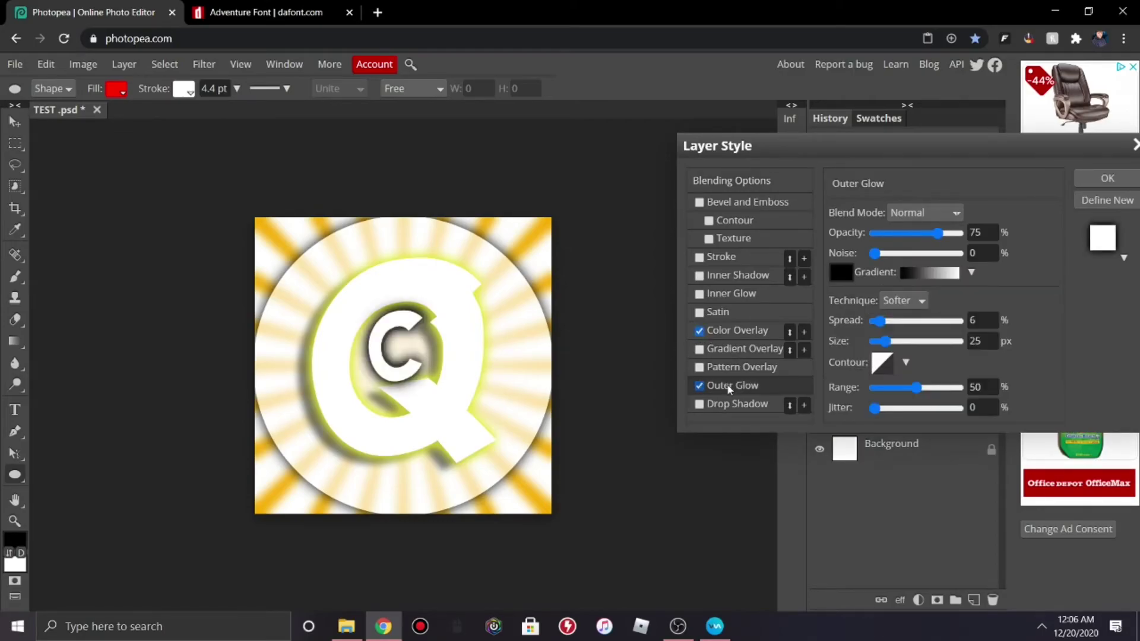
{"action": "left_click", "coordinate": [1108, 179]}
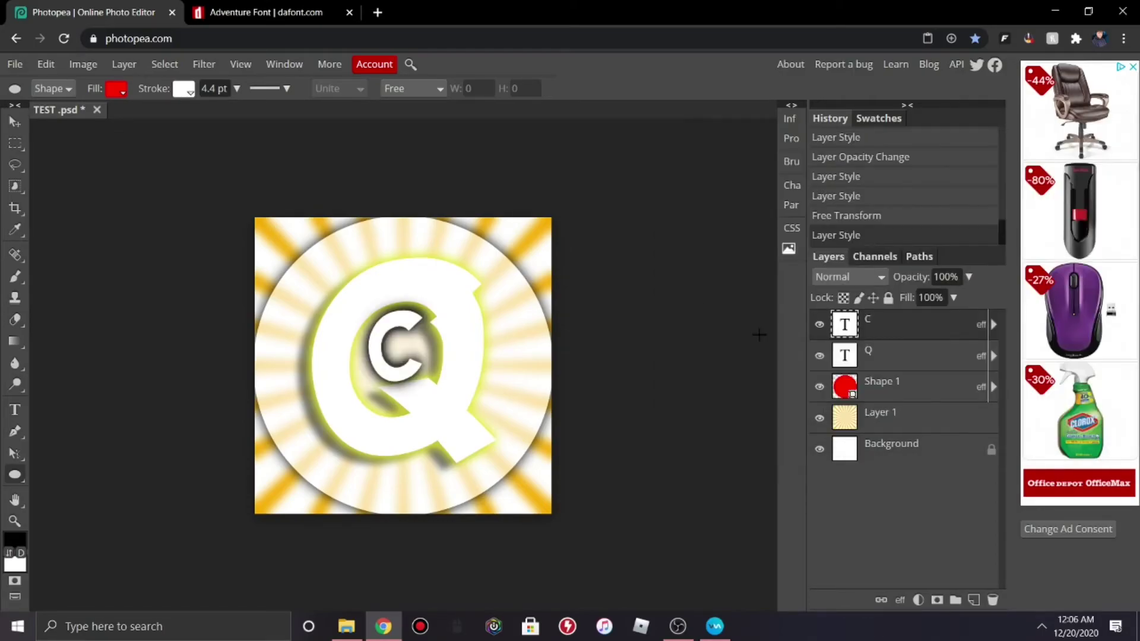
Step: Undo the C's layer style and its free transform
{"action": "key", "text": "ctrl+z"}
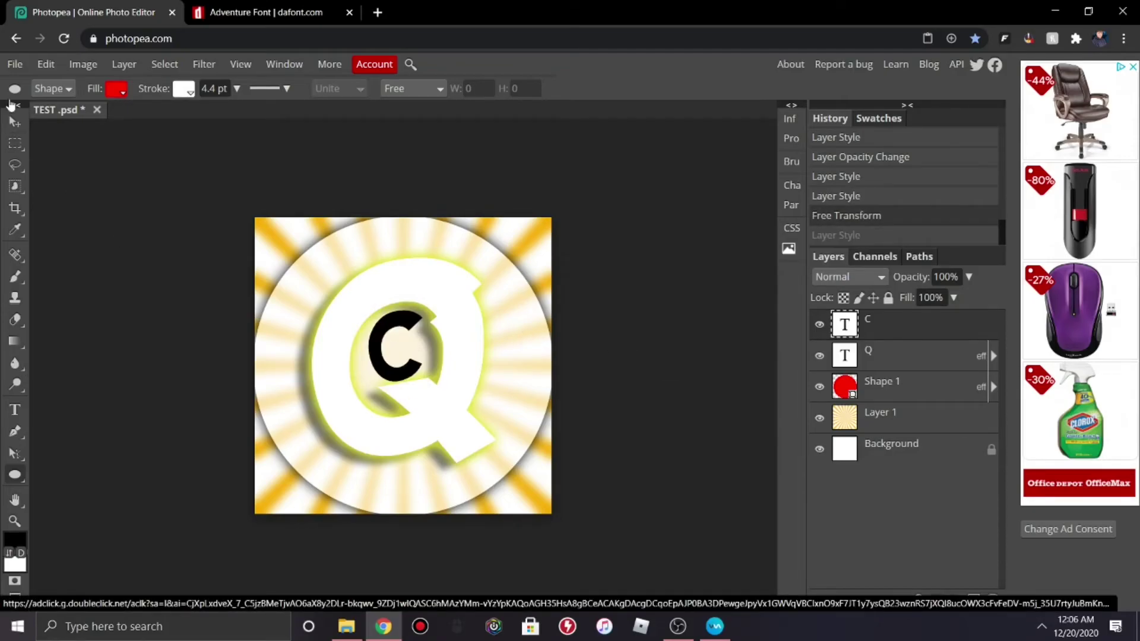
{"action": "key", "text": "ctrl+z"}
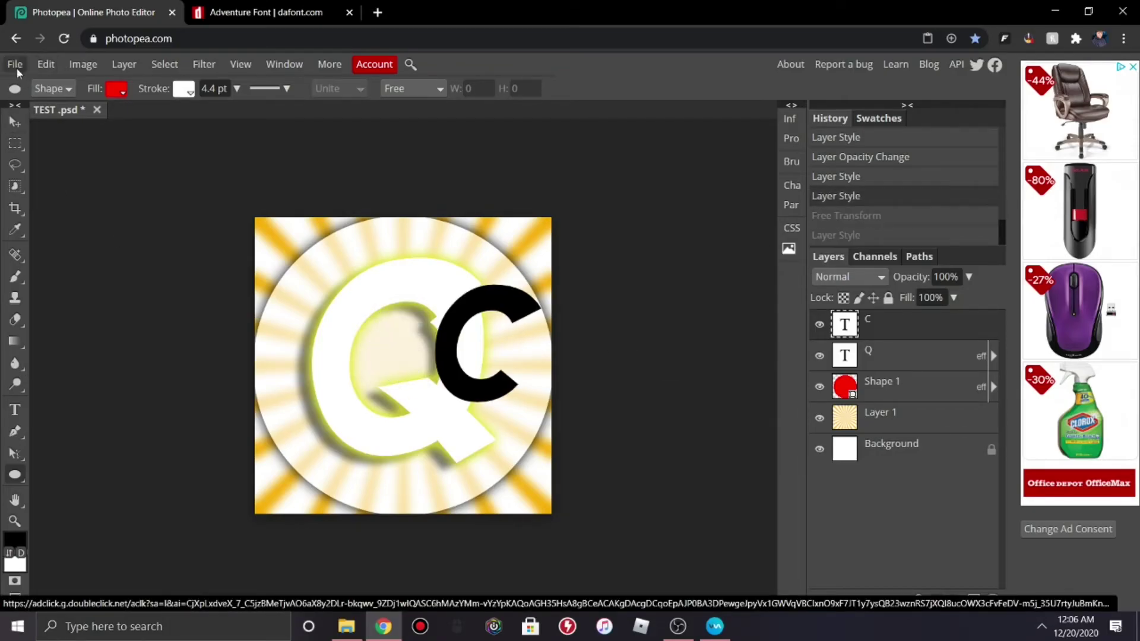
Step: Rotate the C by about −26.8°, enlarge it and place it over the upper-left part of the Q
{"action": "left_click", "coordinate": [46, 65]}
{"action": "left_click", "coordinate": [87, 403]}
{"action": "left_click_drag", "start_coordinate": [499, 364], "coordinate": [545, 396]}
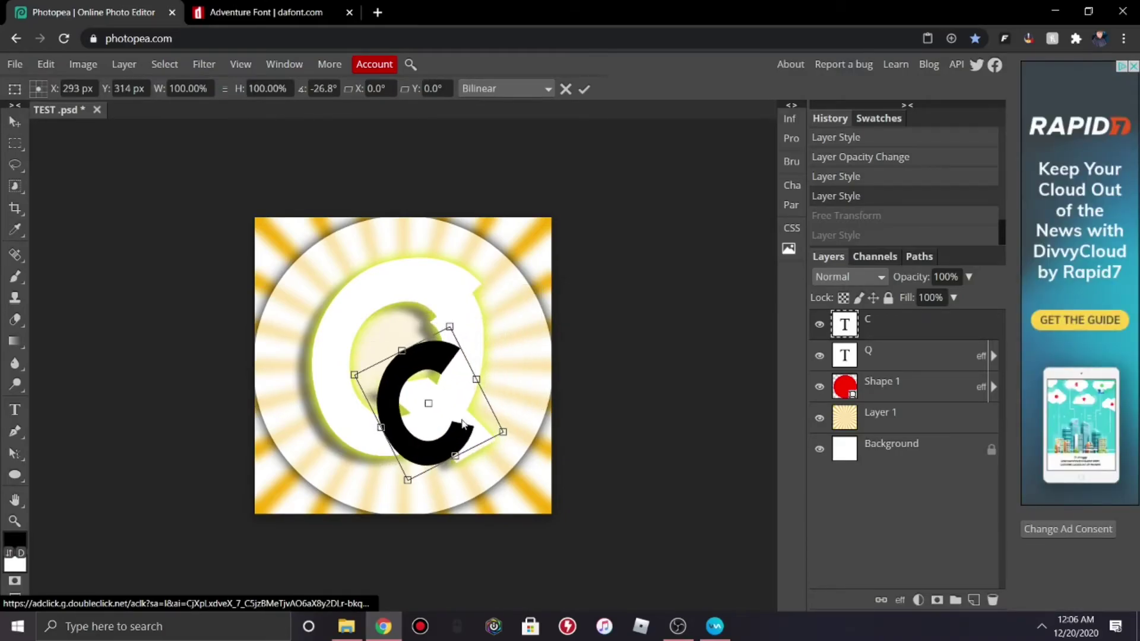
{"action": "left_click_drag", "start_coordinate": [394, 431], "coordinate": [330, 418]}
{"action": "left_click_drag", "start_coordinate": [417, 346], "coordinate": [453, 262]}
{"action": "left_click_drag", "start_coordinate": [475, 330], "coordinate": [422, 346]}
{"action": "left_click", "coordinate": [584, 89]}
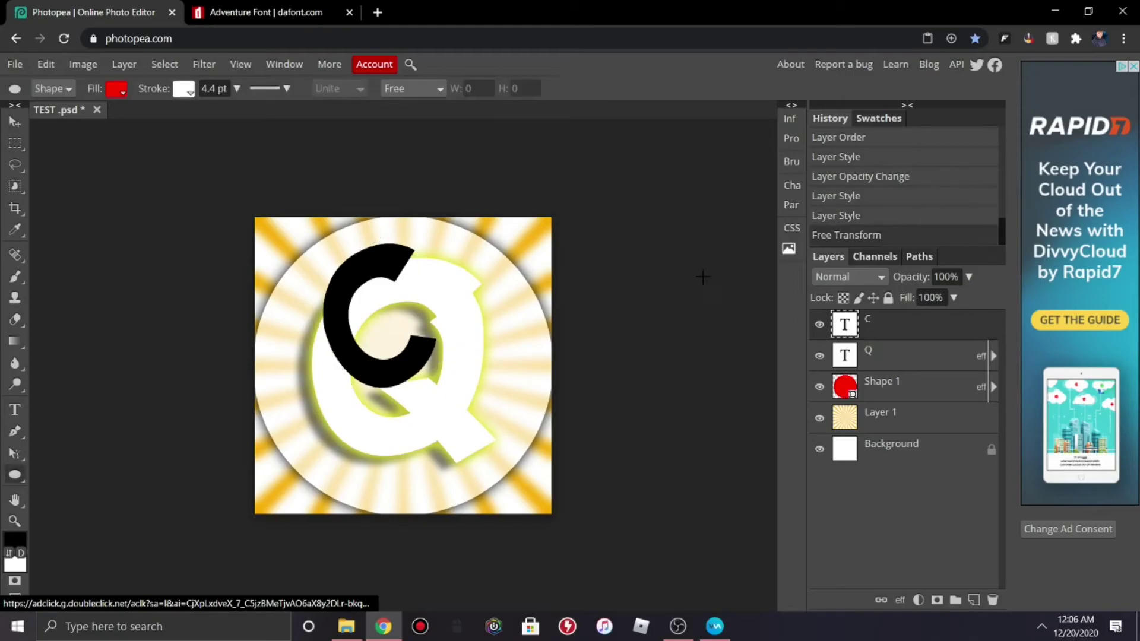
Step: Apply a white Color Overlay and a black Outer Glow to the enlarged C
{"action": "right_click", "coordinate": [912, 335]}
{"action": "left_click", "coordinate": [952, 189]}
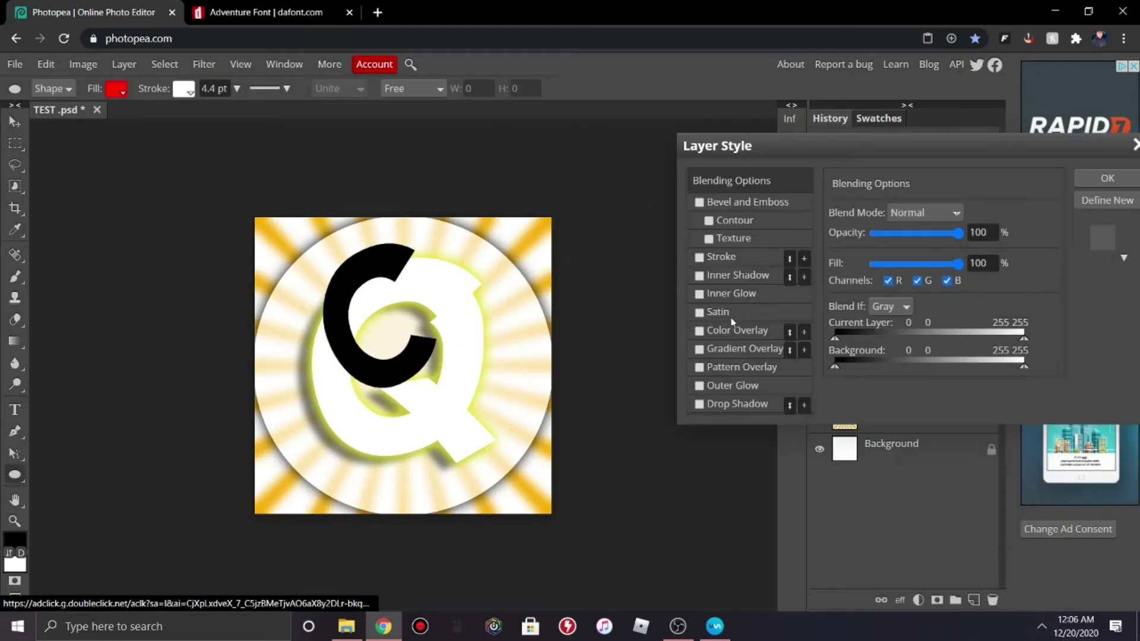
{"action": "left_click", "coordinate": [699, 331]}
{"action": "left_click", "coordinate": [699, 386]}
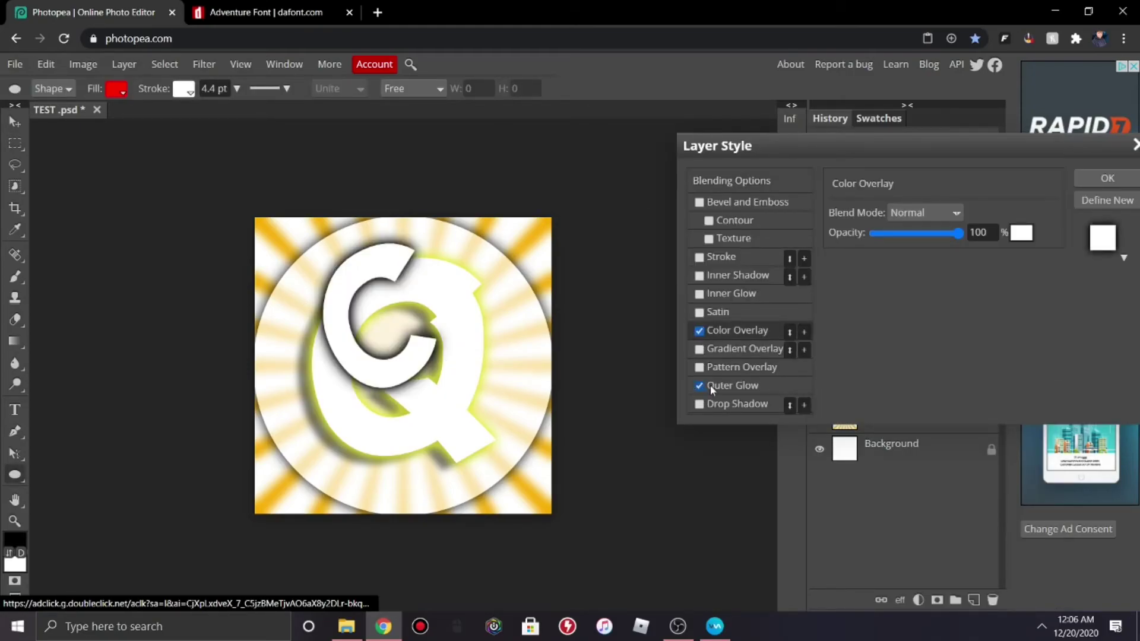
{"action": "left_click", "coordinate": [729, 387]}
{"action": "left_click", "coordinate": [1107, 178]}
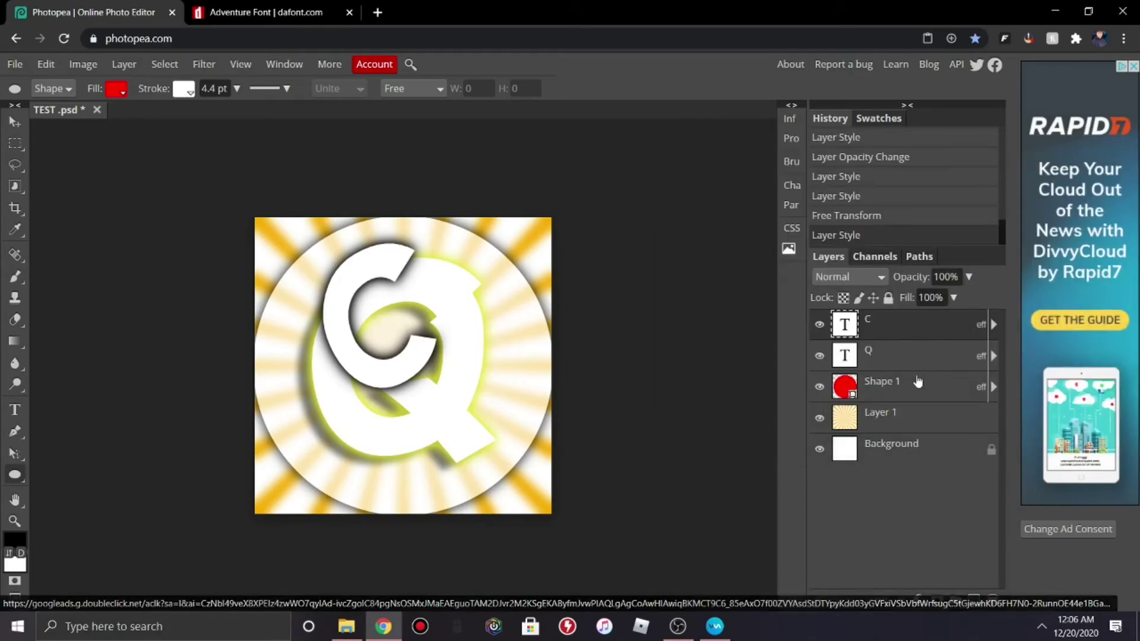
Step: Copy the hex colour code of the Q layer's yellow-green Outer Glow and close its layer style
{"action": "right_click", "coordinate": [934, 348]}
{"action": "left_click", "coordinate": [971, 189]}
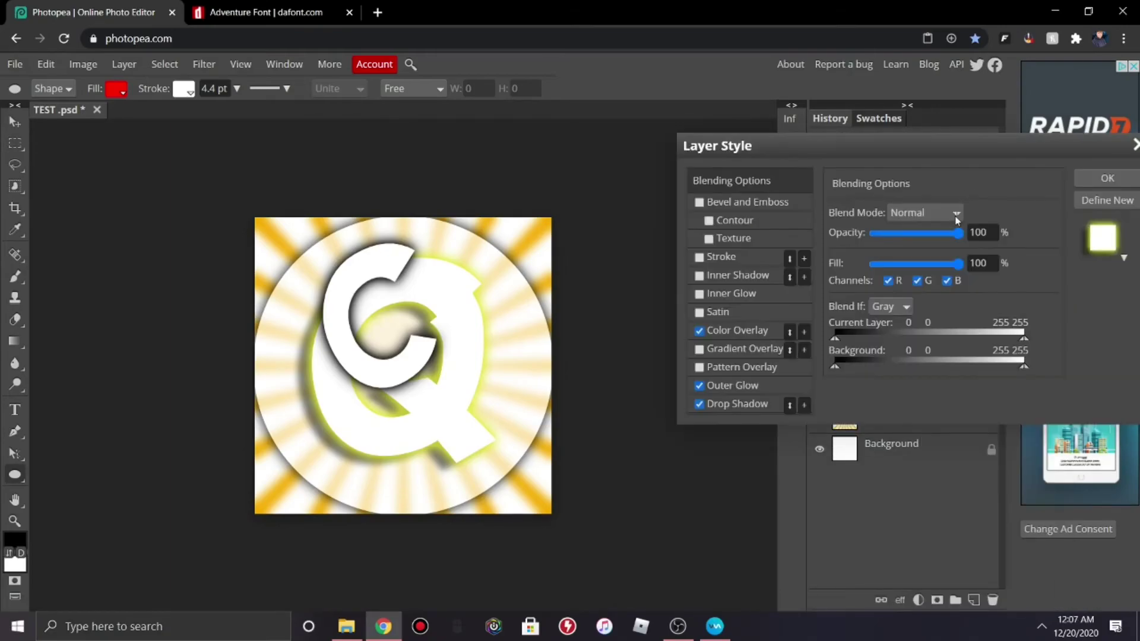
{"action": "left_click", "coordinate": [744, 384]}
{"action": "left_click", "coordinate": [840, 274]}
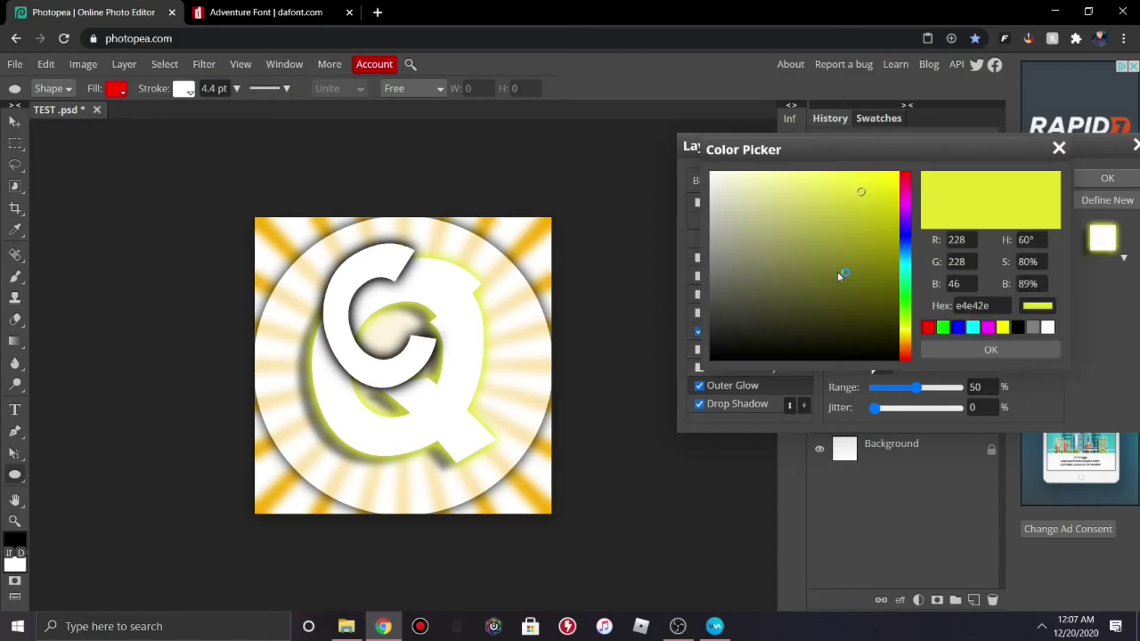
{"action": "double_click", "coordinate": [968, 306]}
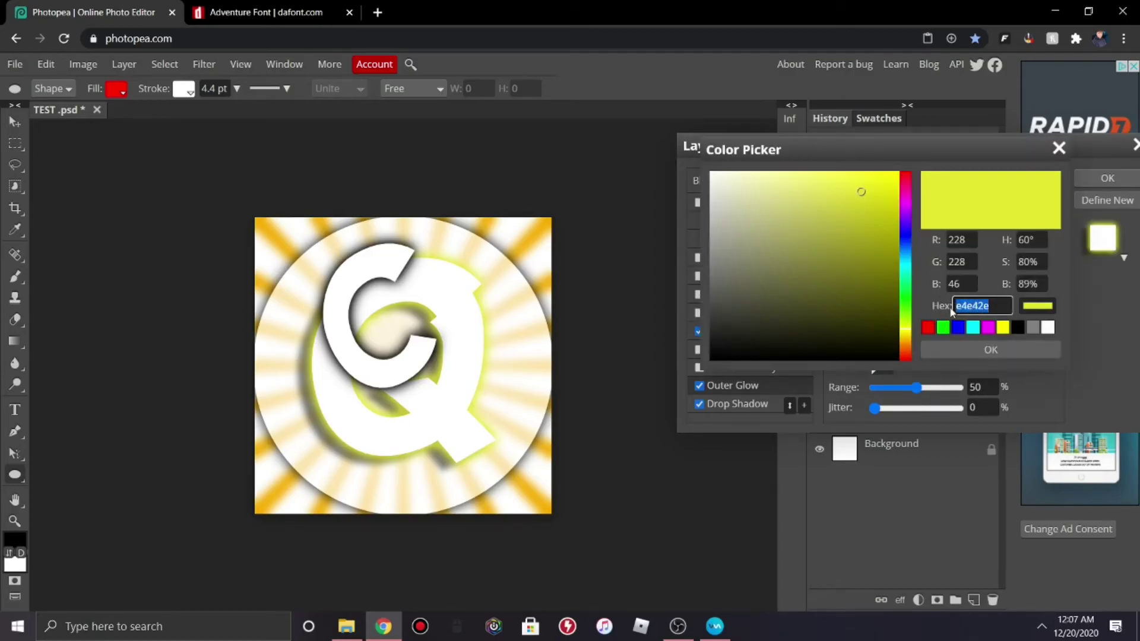
{"action": "right_click", "coordinate": [969, 306]}
{"action": "left_click", "coordinate": [966, 356]}
{"action": "left_click", "coordinate": [1096, 177]}
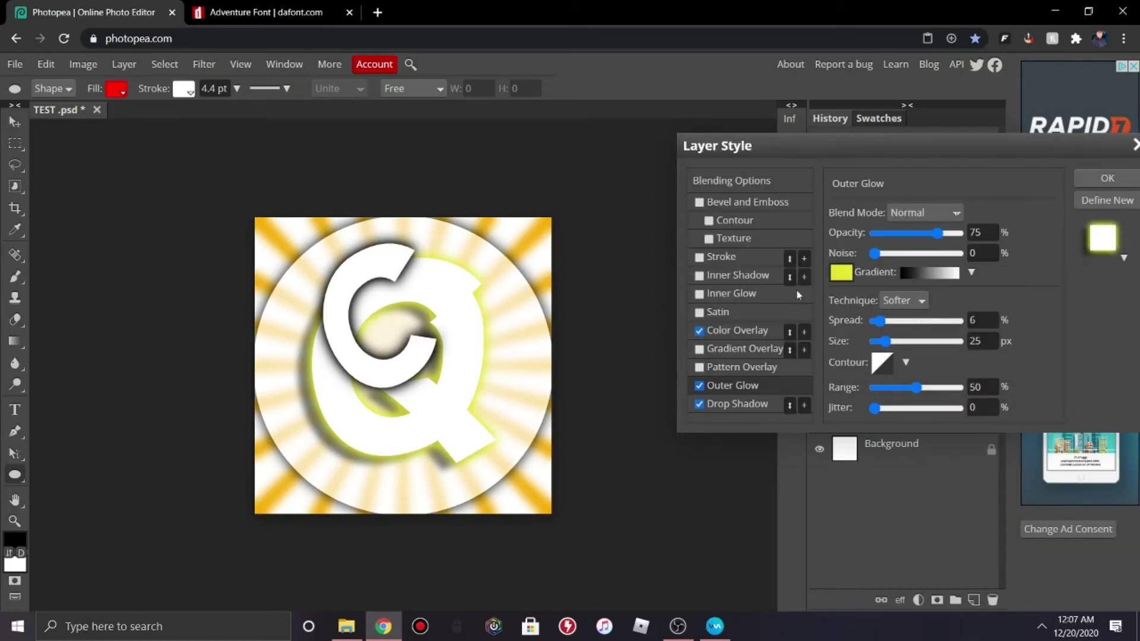
{"action": "left_click", "coordinate": [1095, 177]}
Step: Set the C layer's Outer Glow colour to e4e42e by pasting the copied hex code, and apply the layer style
{"action": "right_click", "coordinate": [870, 326]}
{"action": "left_click", "coordinate": [883, 183]}
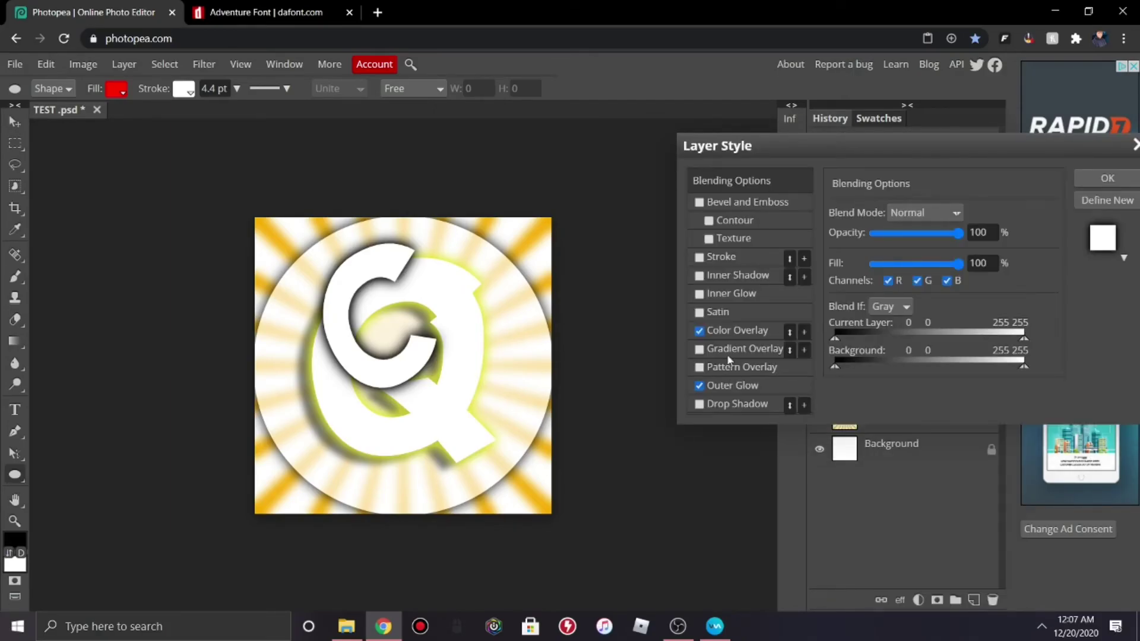
{"action": "left_click", "coordinate": [731, 386]}
{"action": "left_click", "coordinate": [844, 277]}
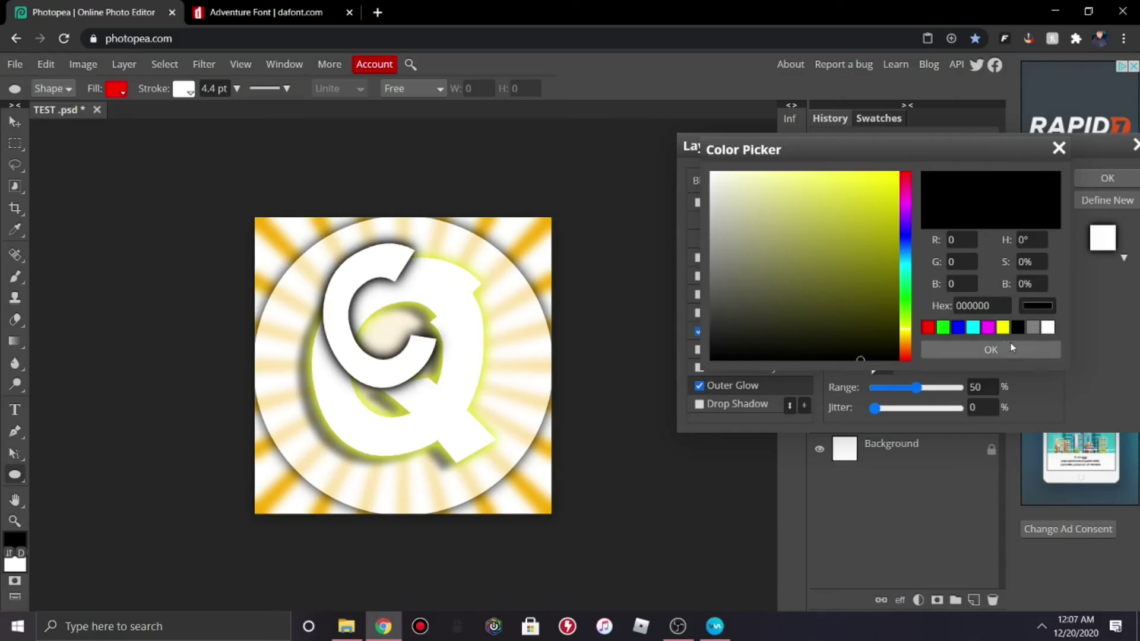
{"action": "left_click", "coordinate": [1006, 349]}
{"action": "left_click", "coordinate": [839, 271]}
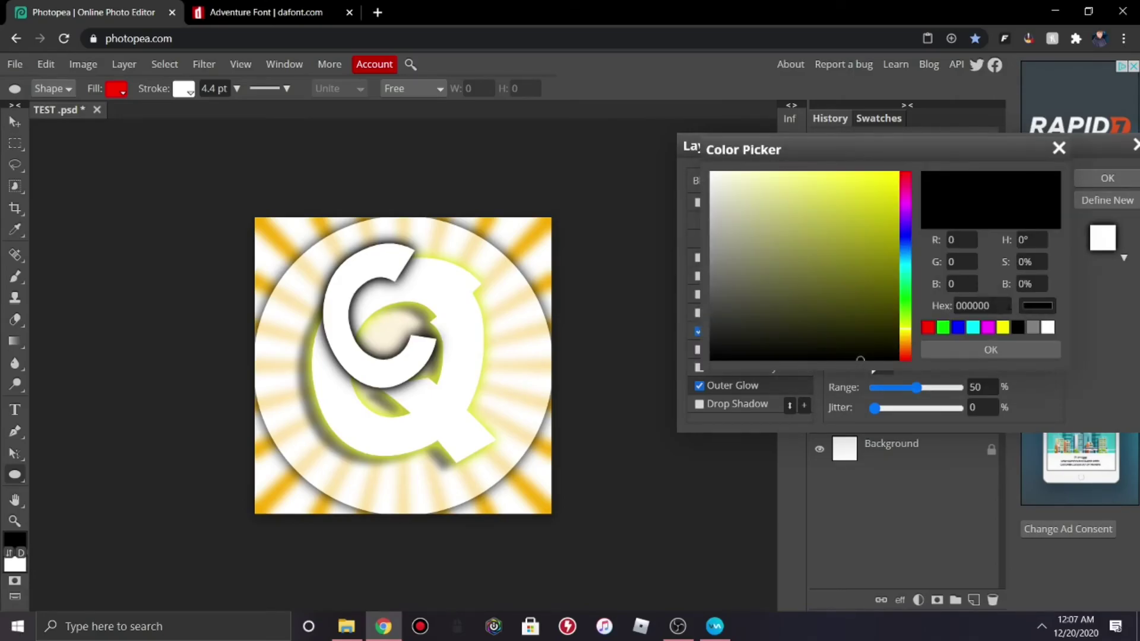
{"action": "left_click", "coordinate": [1006, 303]}
{"action": "key", "text": "ctrl+v"}
{"action": "key", "text": "Return"}
{"action": "left_click", "coordinate": [1000, 347]}
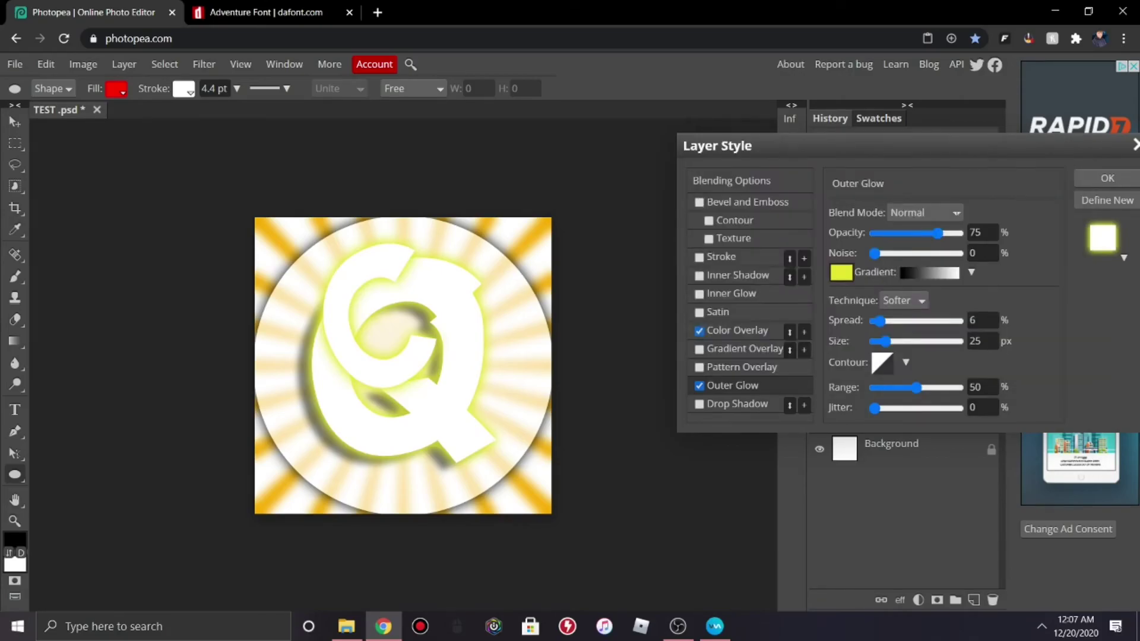
{"action": "left_click", "coordinate": [1096, 178]}
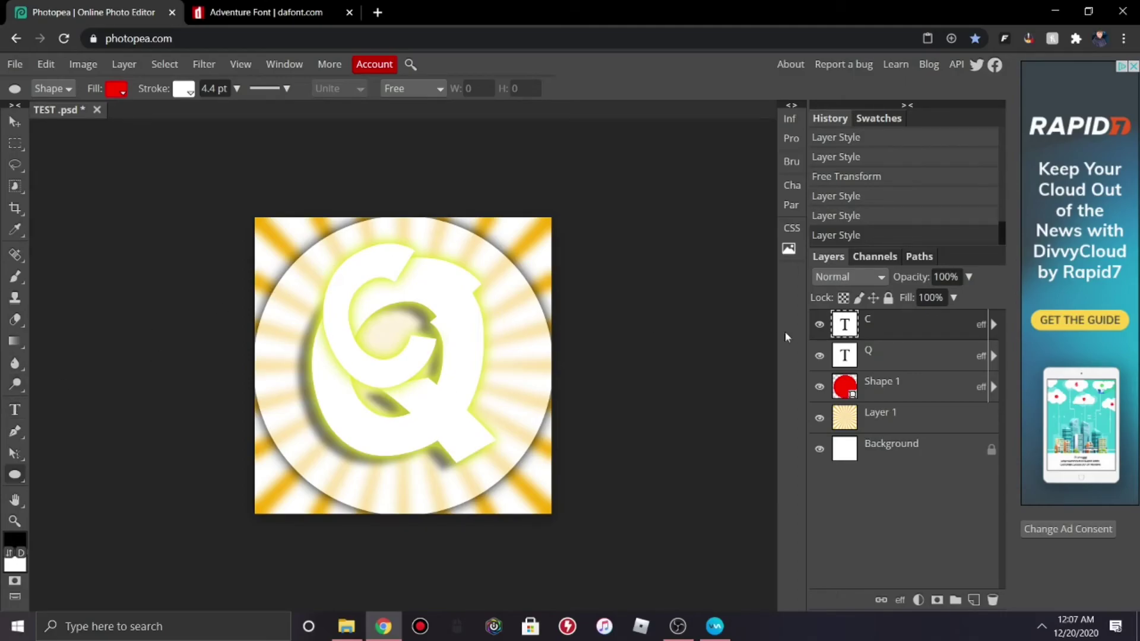
Step: Hide and show the C and Q layers in turn to compare the two glowing letters
{"action": "left_click", "coordinate": [821, 325]}
{"action": "left_click", "coordinate": [819, 325]}
{"action": "left_click", "coordinate": [820, 356]}
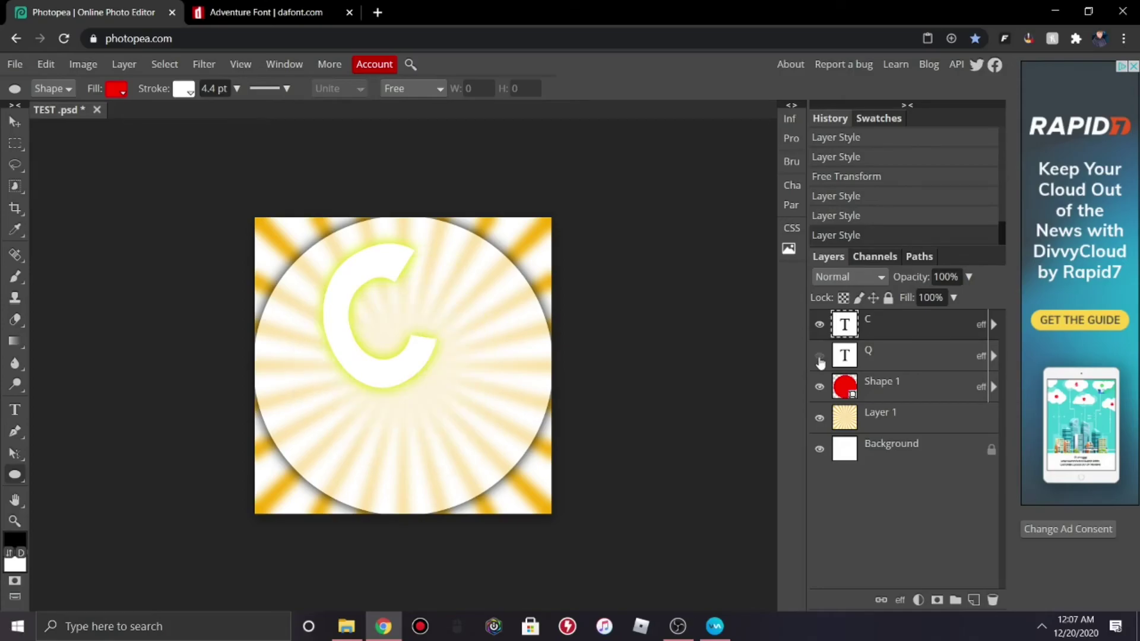
{"action": "left_click", "coordinate": [820, 358]}
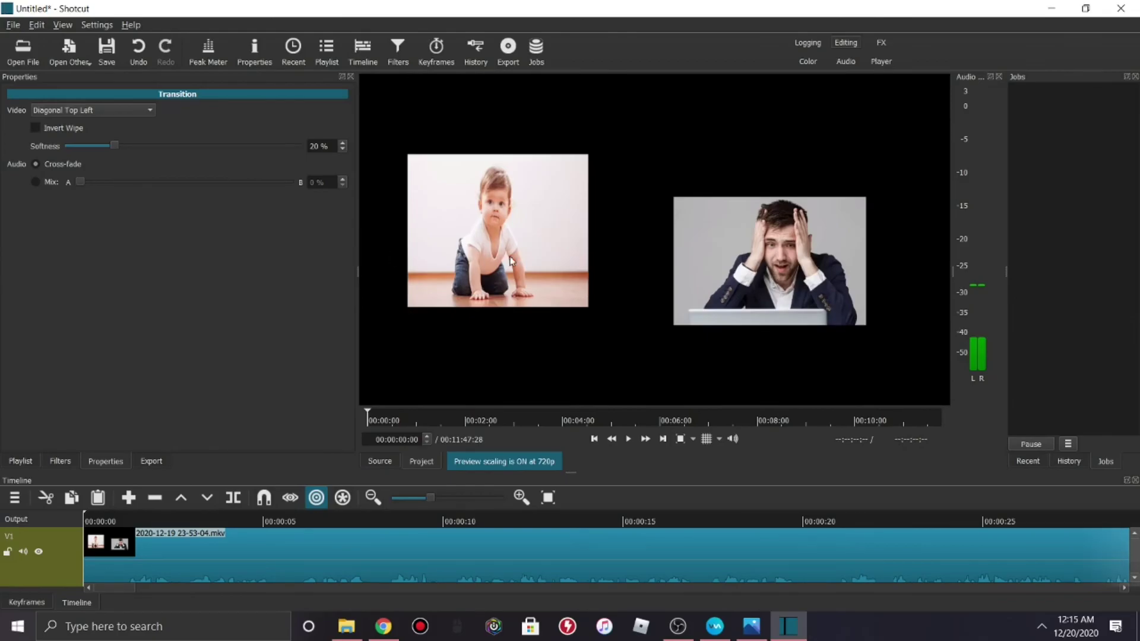
Step: Switch to Photopea in the browser and preview the logo's PNG export settings without saving
{"action": "left_click", "coordinate": [392, 628]}
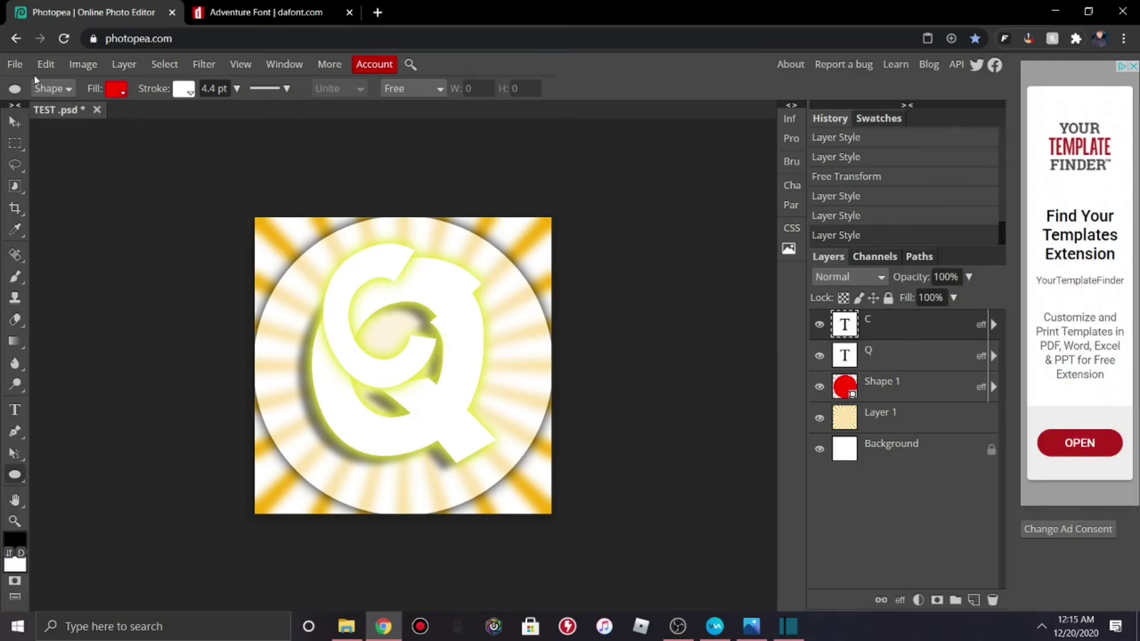
{"action": "left_click", "coordinate": [15, 64]}
{"action": "mouse_move", "coordinate": [118, 263]}
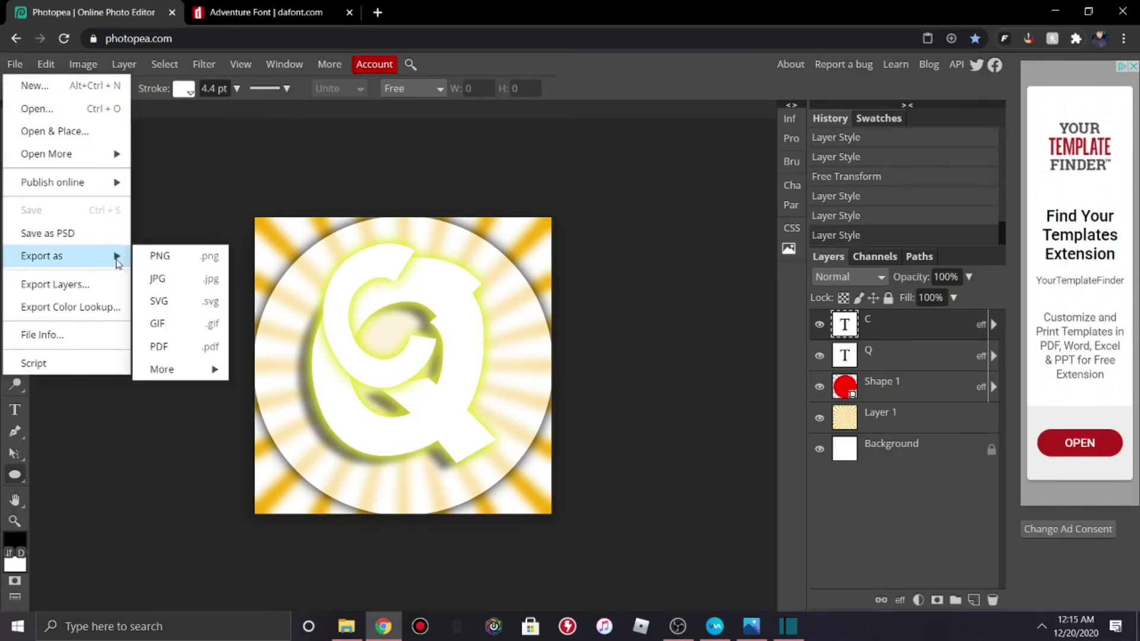
{"action": "left_click", "coordinate": [159, 255]}
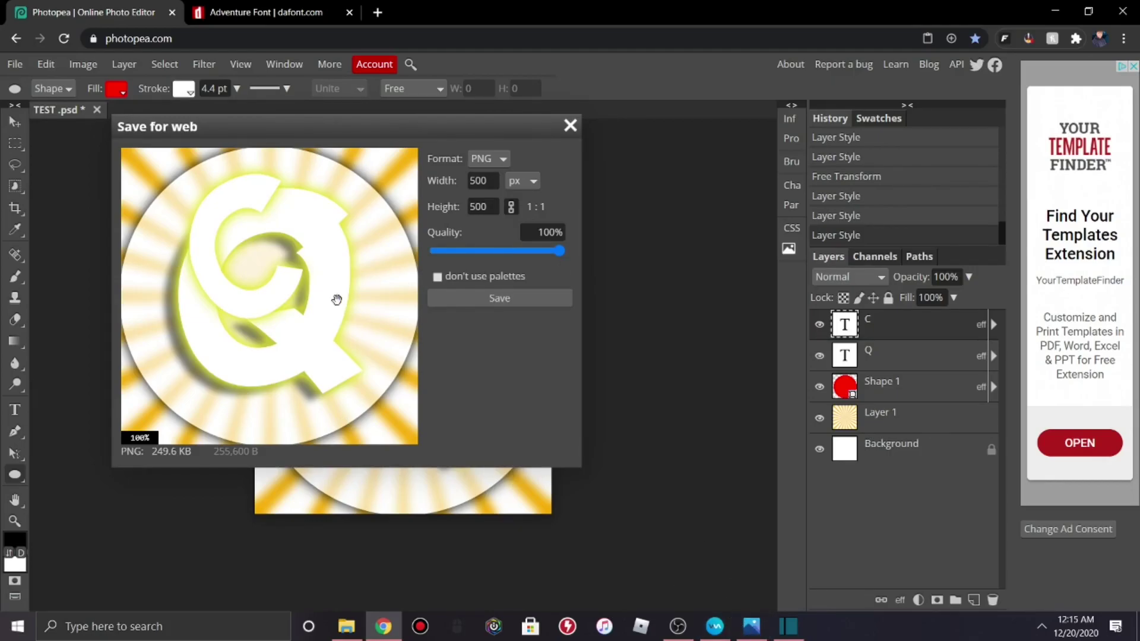
{"action": "left_click", "coordinate": [570, 125]}
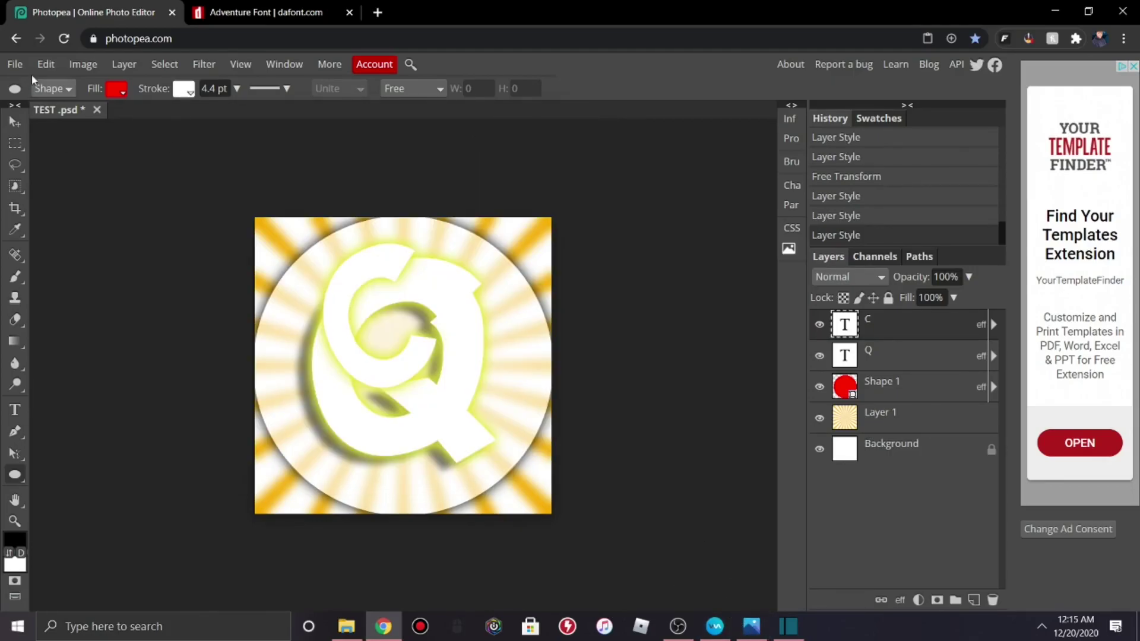
{"action": "left_click", "coordinate": [15, 64]}
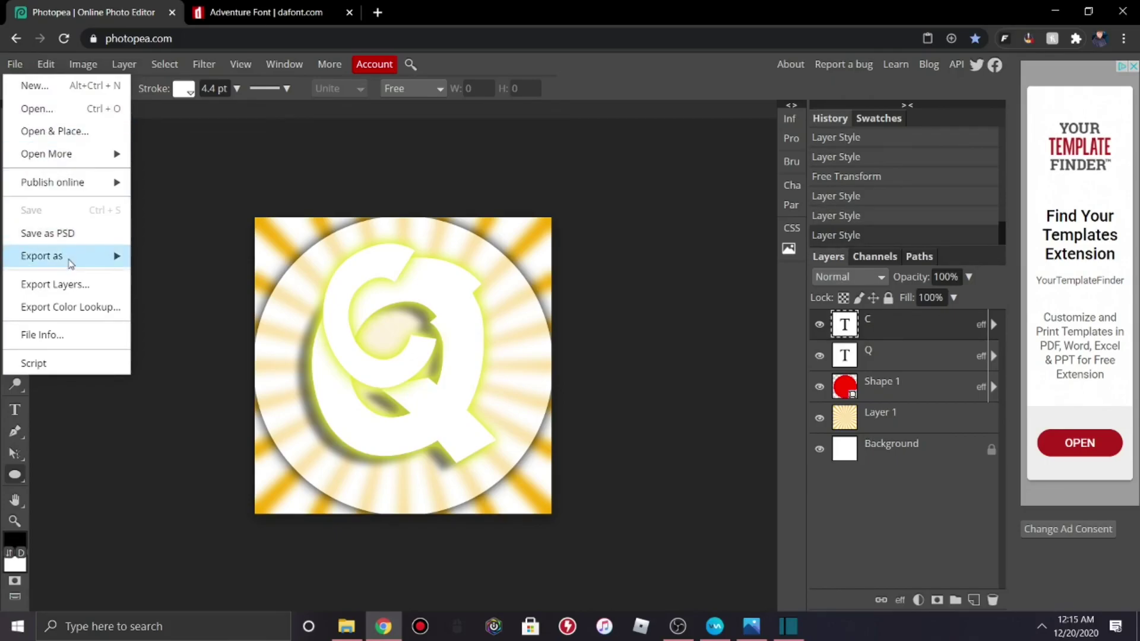
{"action": "mouse_move", "coordinate": [72, 263]}
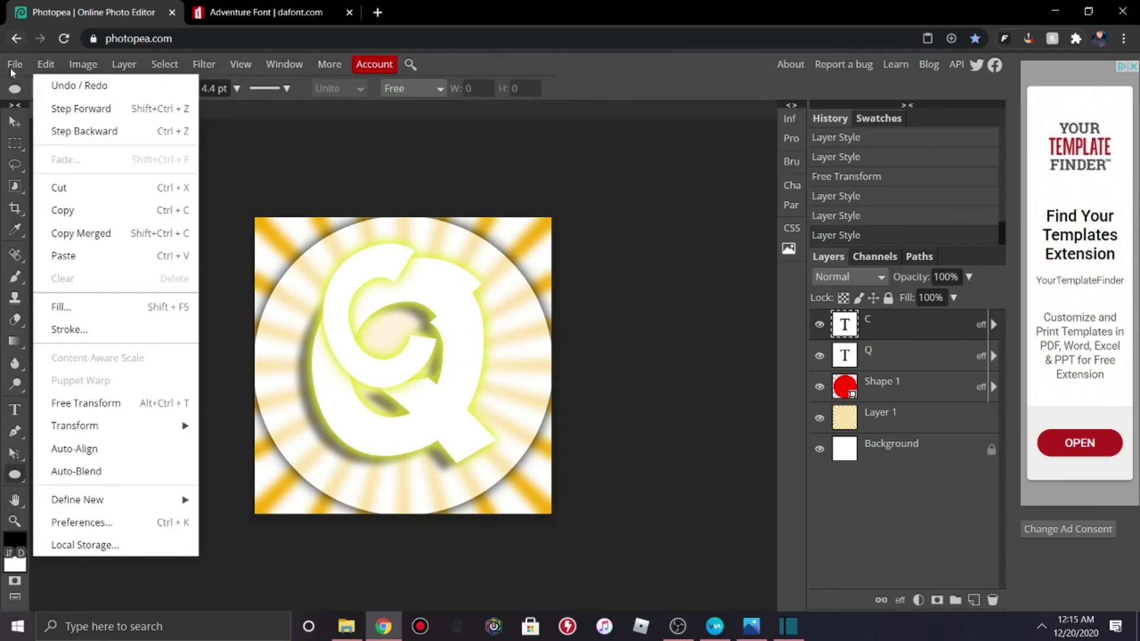
{"action": "mouse_move", "coordinate": [76, 182]}
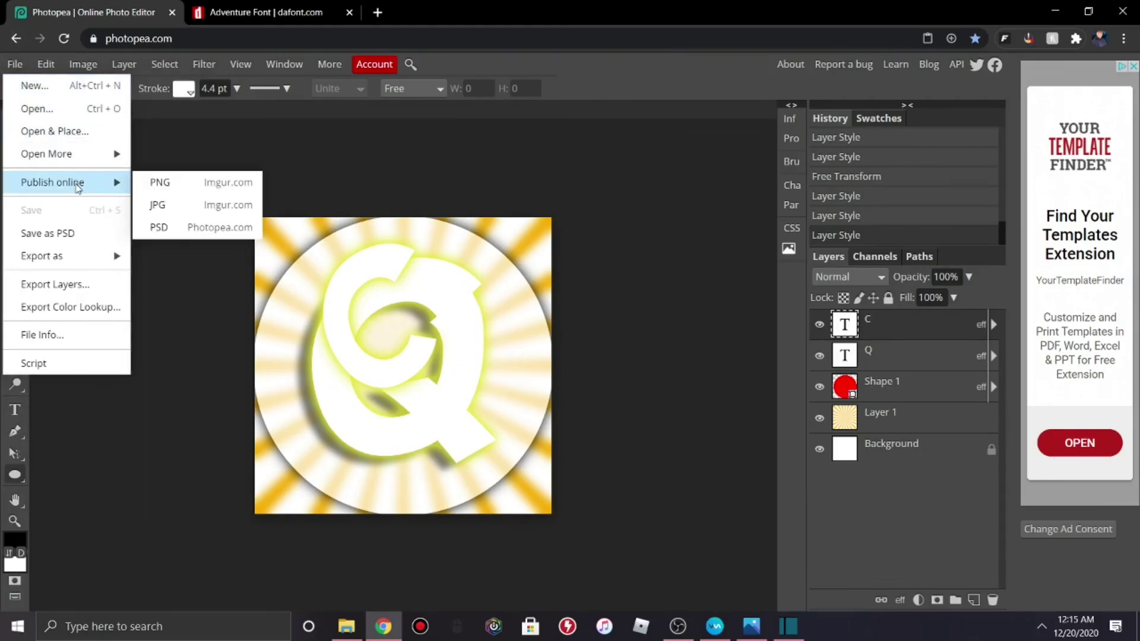